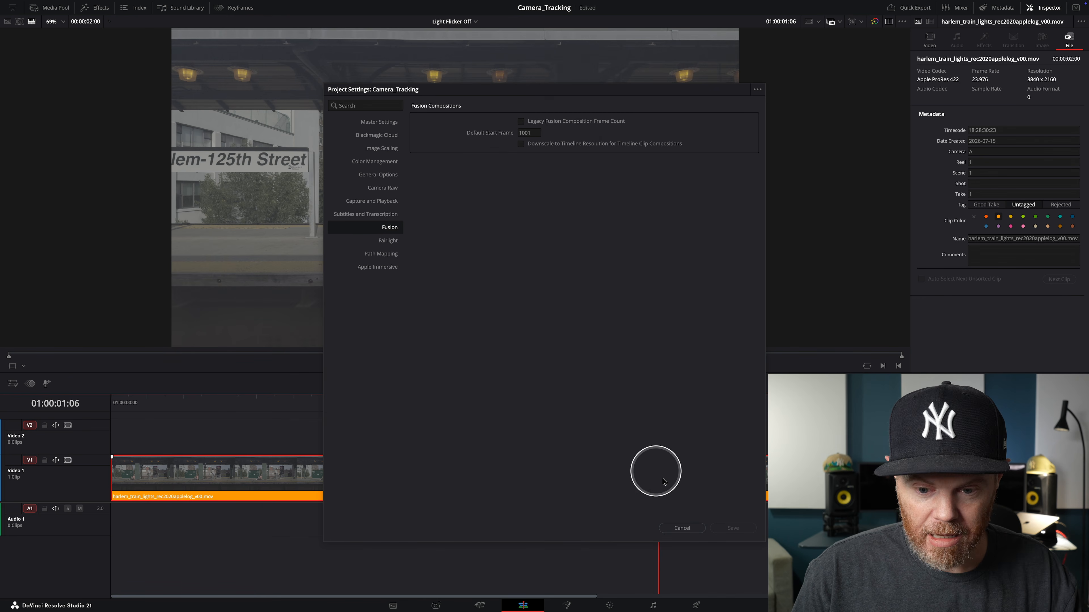
# Close the project settings without saving, then open the clip's Fusion composition with the viewer LUT turned off.
pyautogui.click(682, 528)
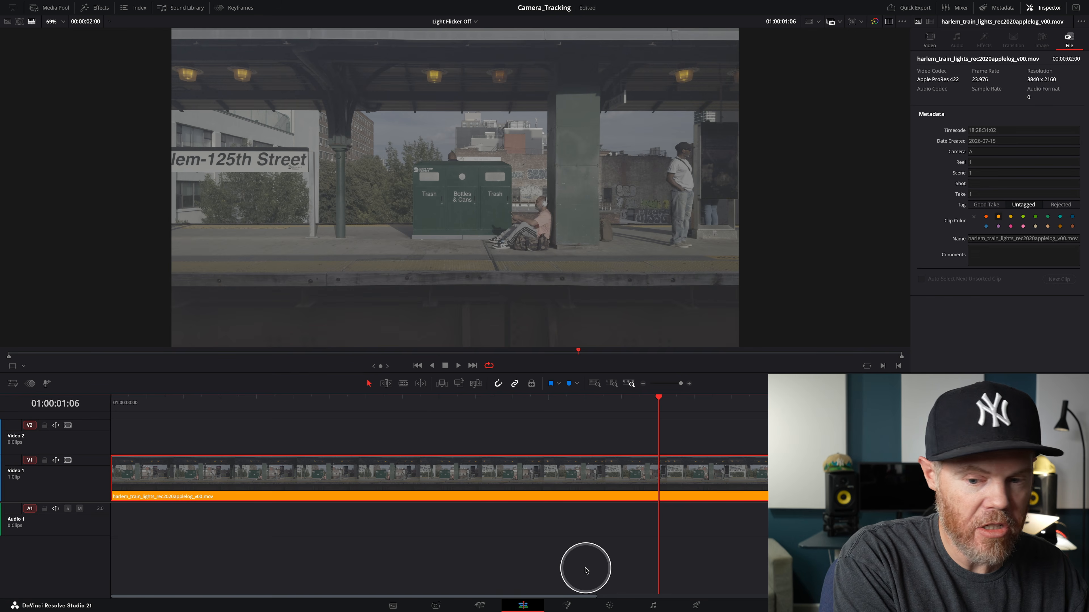
pyautogui.hotkey('shift', '5')
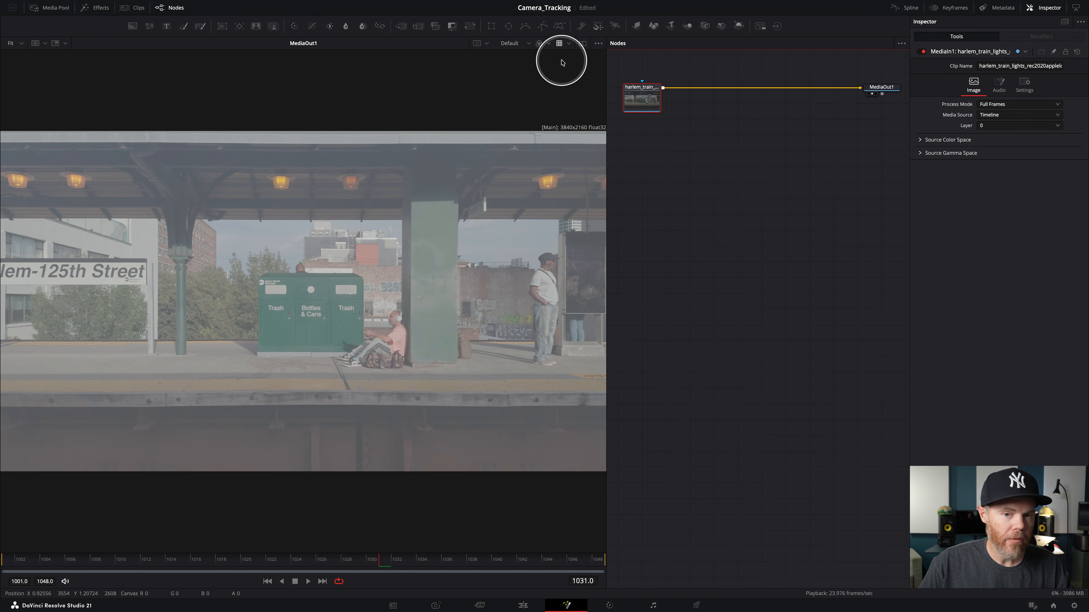
pyautogui.press('ctrl')
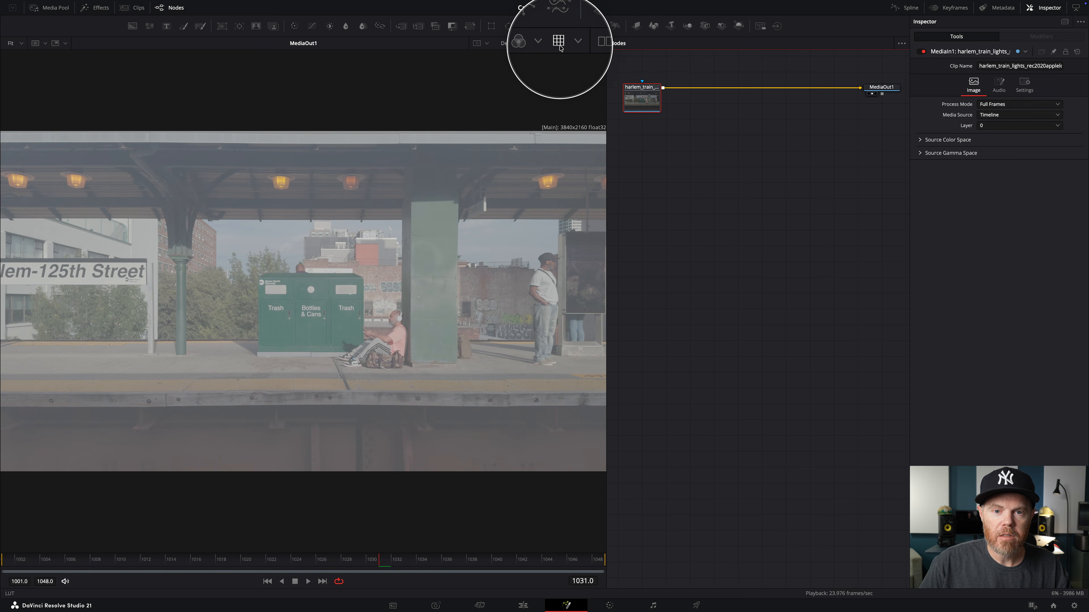
pyautogui.click(559, 44)
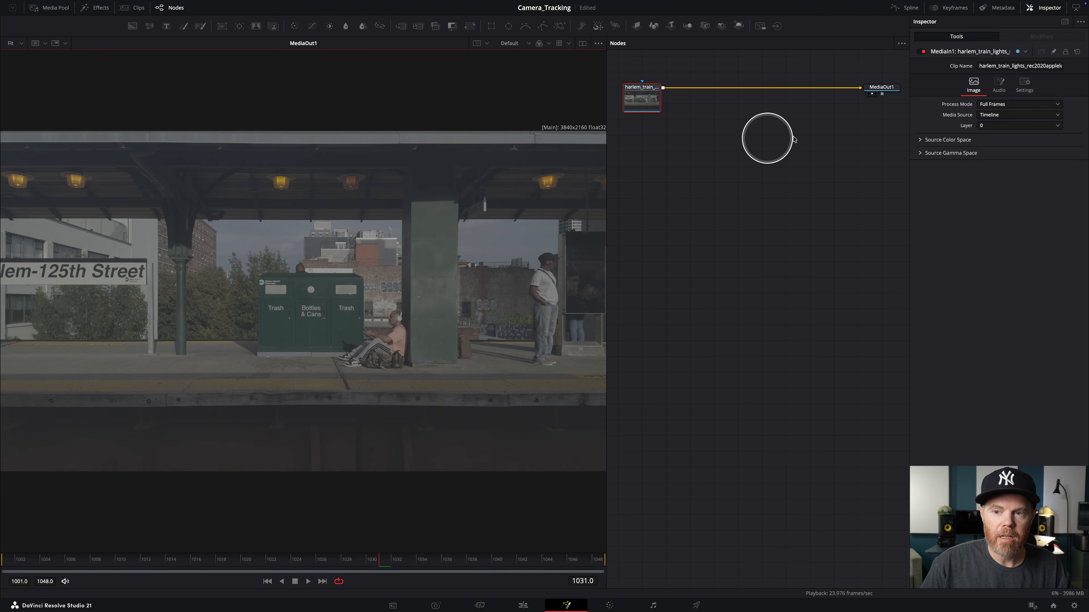
# Arrange the clip node above MediaOut in a vertical flow and play back the train platform footage.
pyautogui.moveTo(876, 97); pyautogui.dragTo(743, 309)
pyautogui.moveTo(666, 97); pyautogui.dragTo(771, 131)
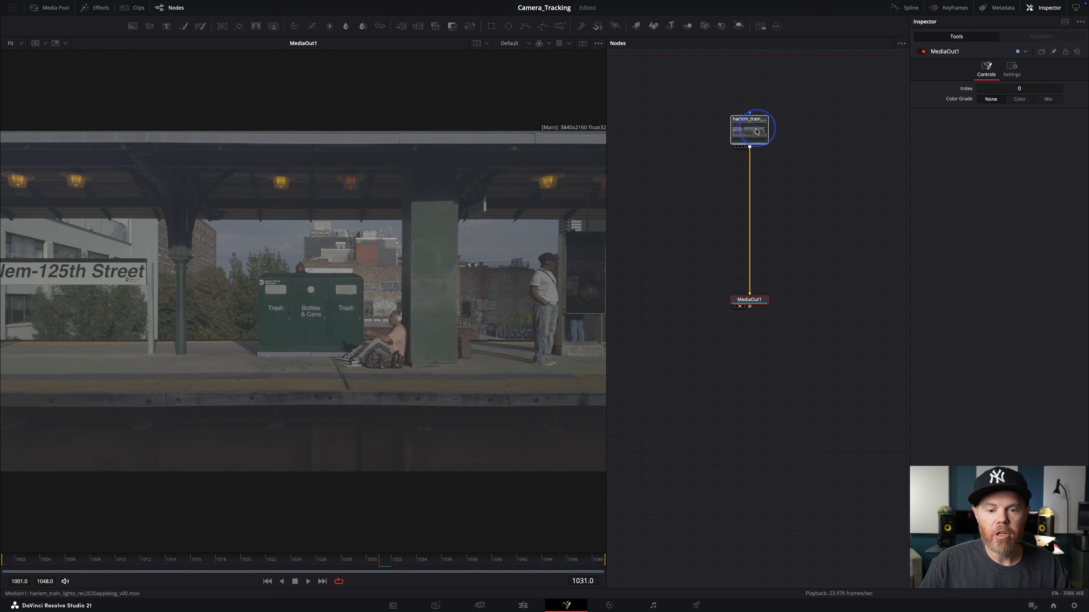
pyautogui.press('space')
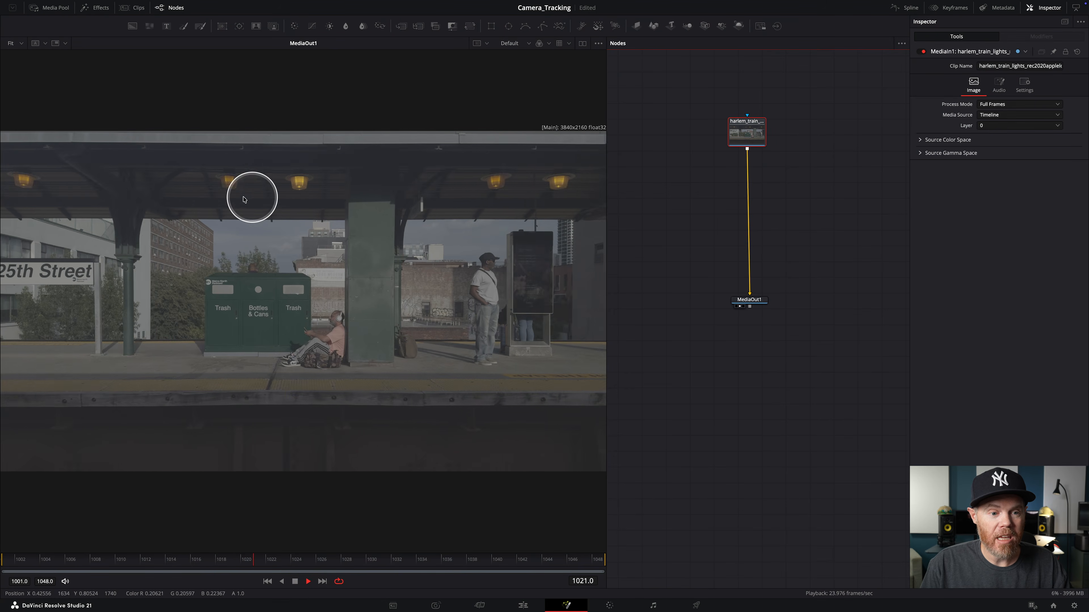
pyautogui.press('space')
pyautogui.scroll(-1, 396, 190)
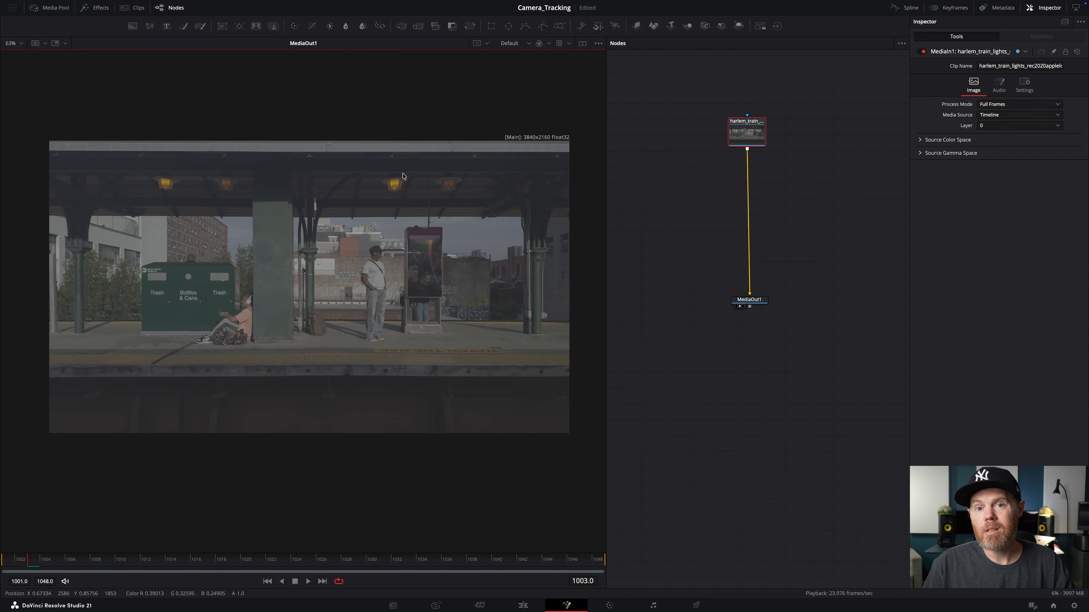
pyautogui.press('space')
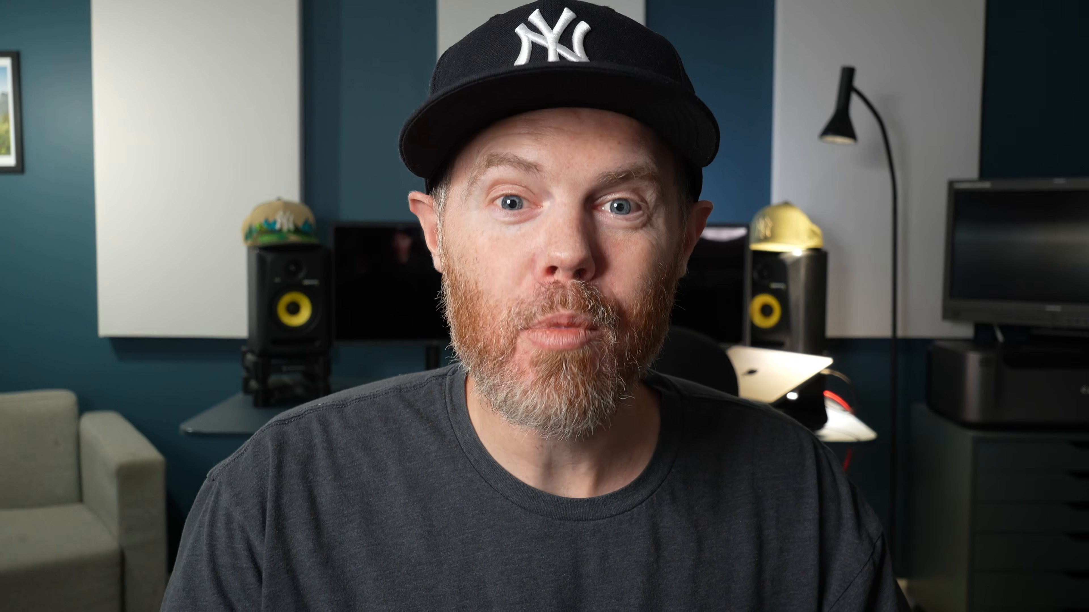
pyautogui.press('space')
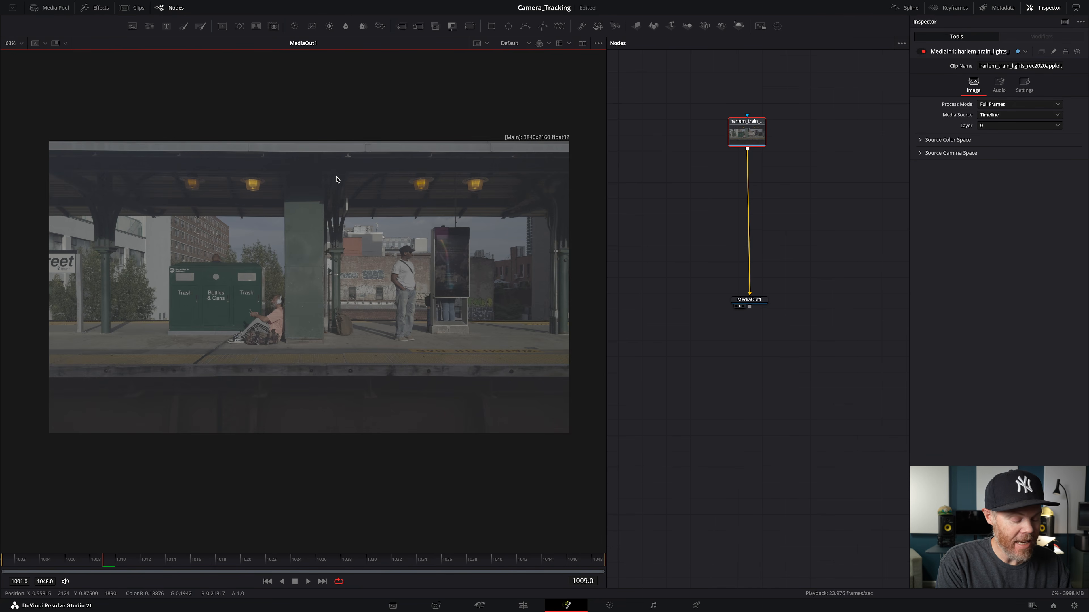
# Add a Color Space Transform after the clip node with Rec.2020 input color space and Apple Log input gamma.
pyautogui.hotkey('shift', 'space')
pyautogui.write('colorspace')
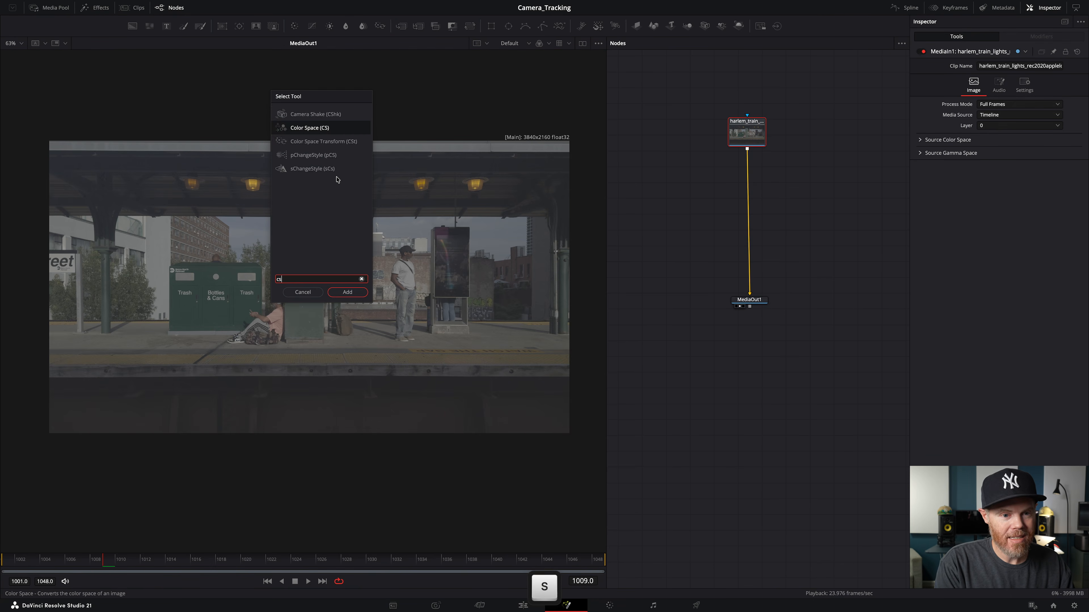
pyautogui.press('Return')
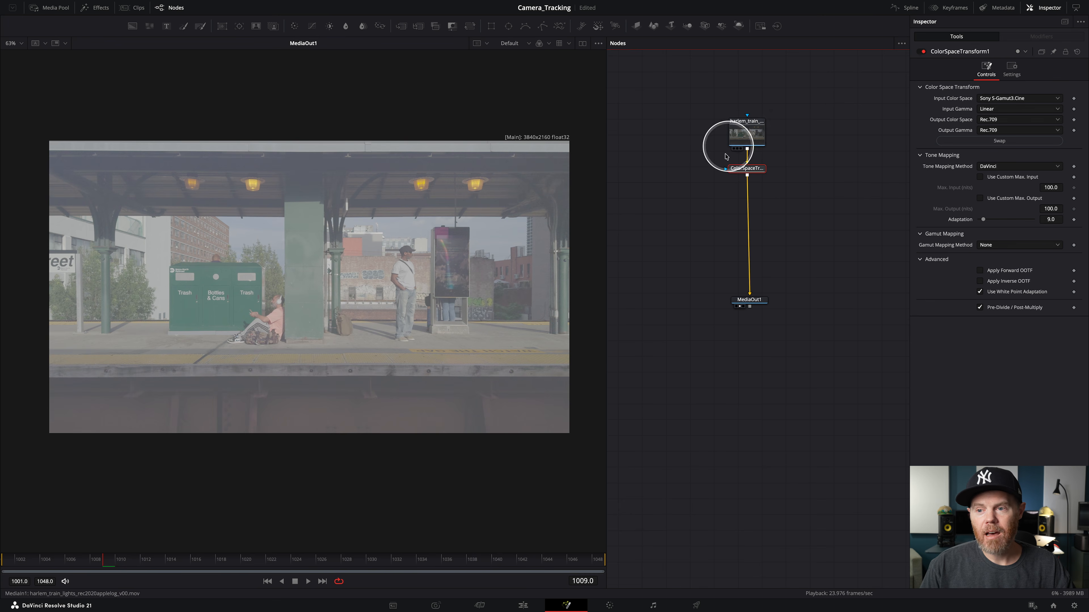
pyautogui.click(1056, 100)
pyautogui.click(995, 131)
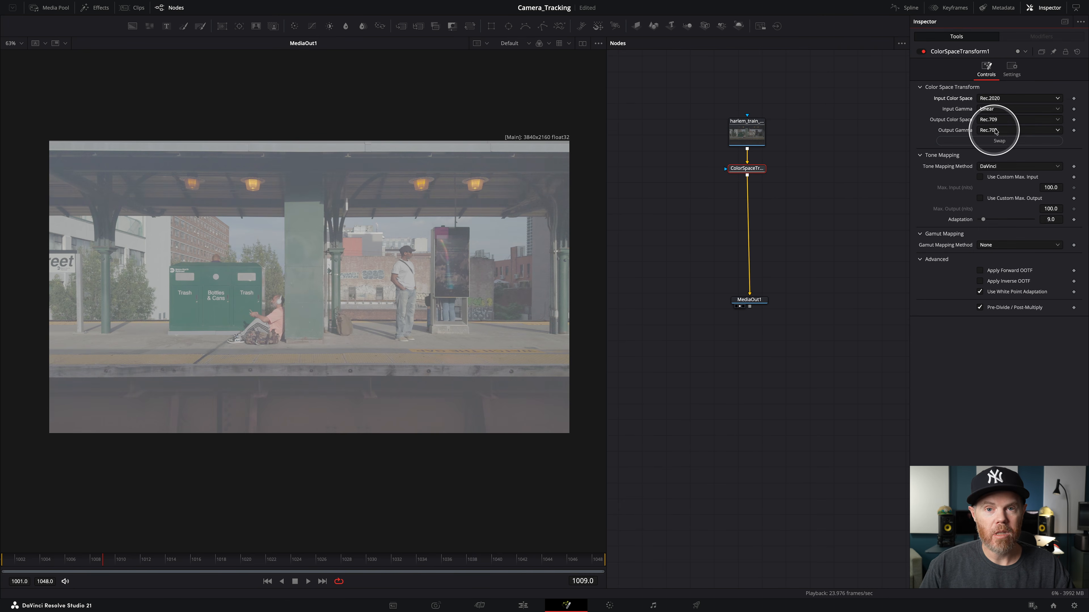
pyautogui.click(1035, 111)
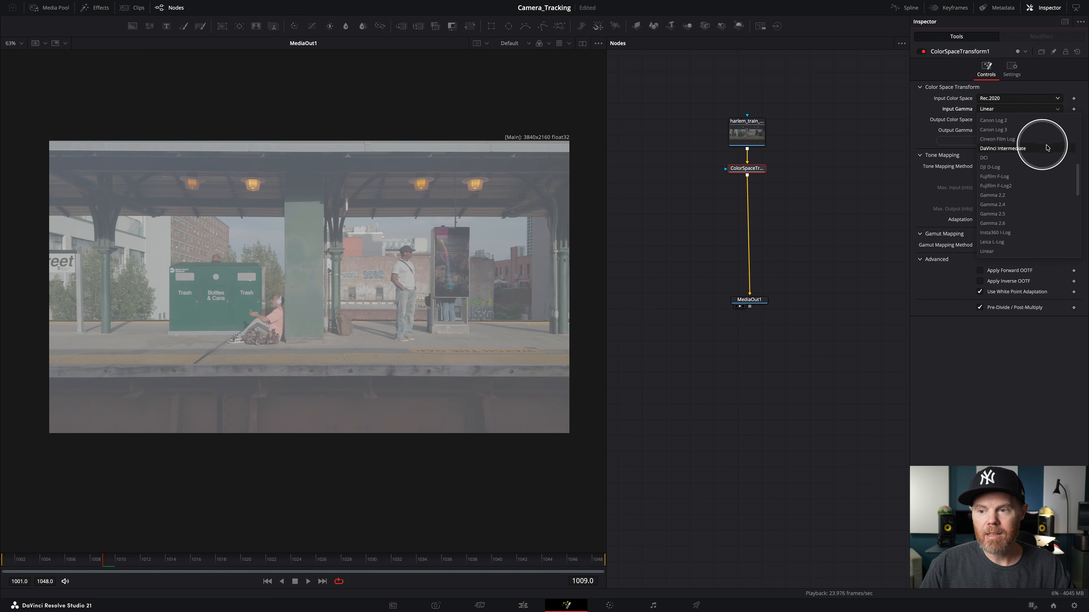
pyautogui.moveTo(1076, 173); pyautogui.dragTo(1082, 153)
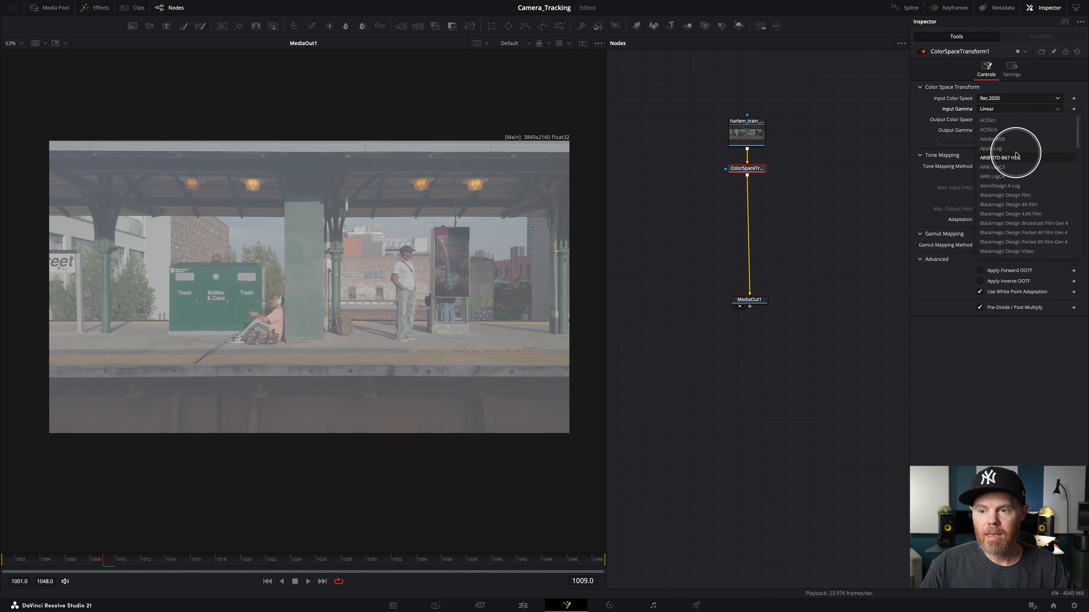
pyautogui.click(1036, 153)
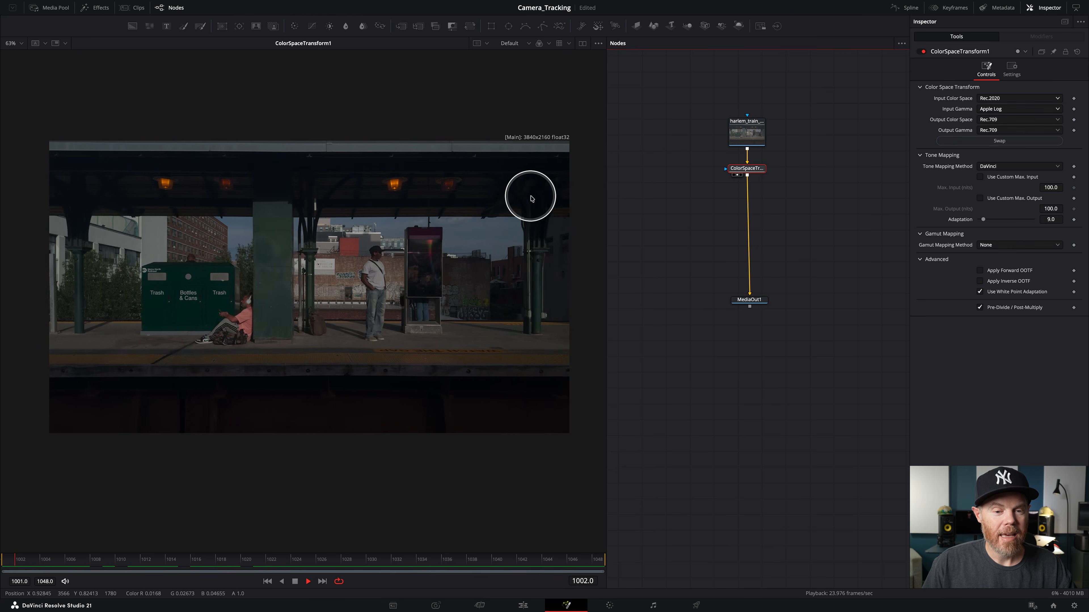
# At frame 1001, add a Tracker after the Color Space Transform and place its IntelliTrack pattern over the rightmost ceiling lamp.
pyautogui.press('space')
pyautogui.moveTo(224, 563); pyautogui.dragTo(2, 562)
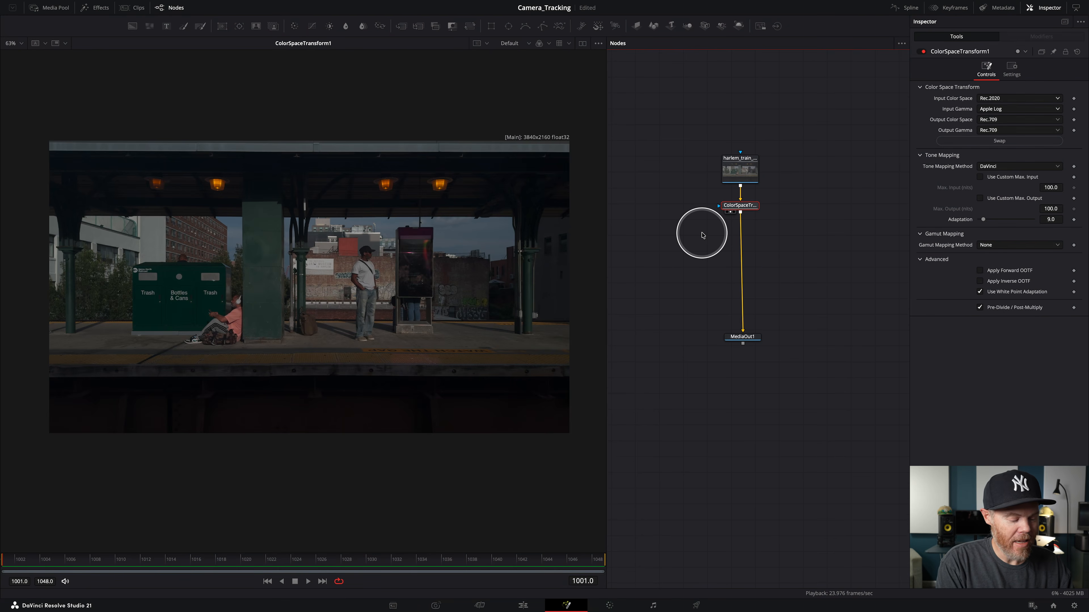
pyautogui.hotkey('shift', 'space')
pyautogui.write('tra')
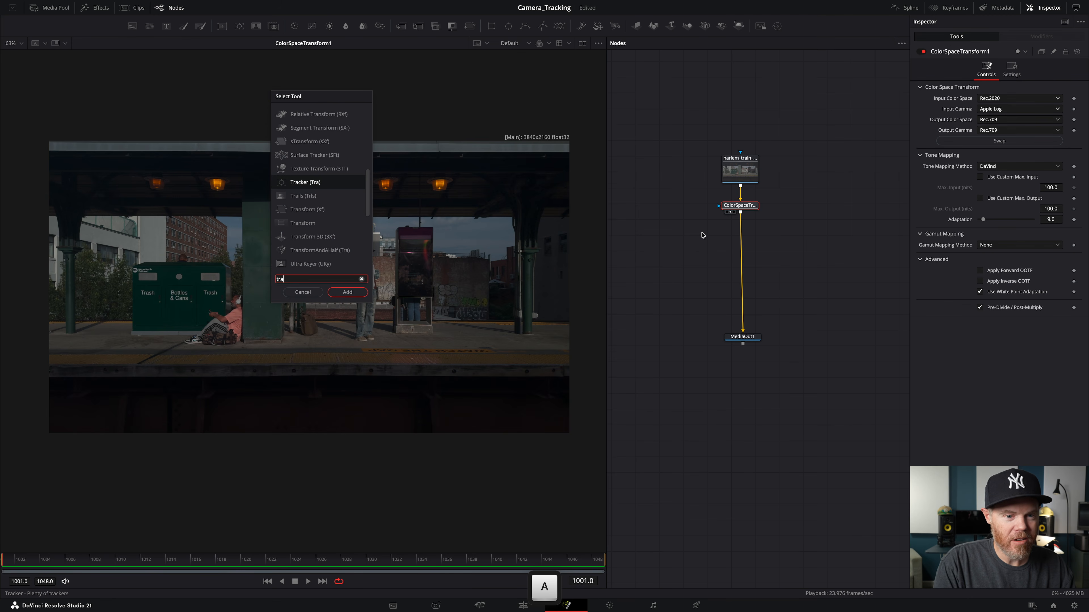
pyautogui.press('Return')
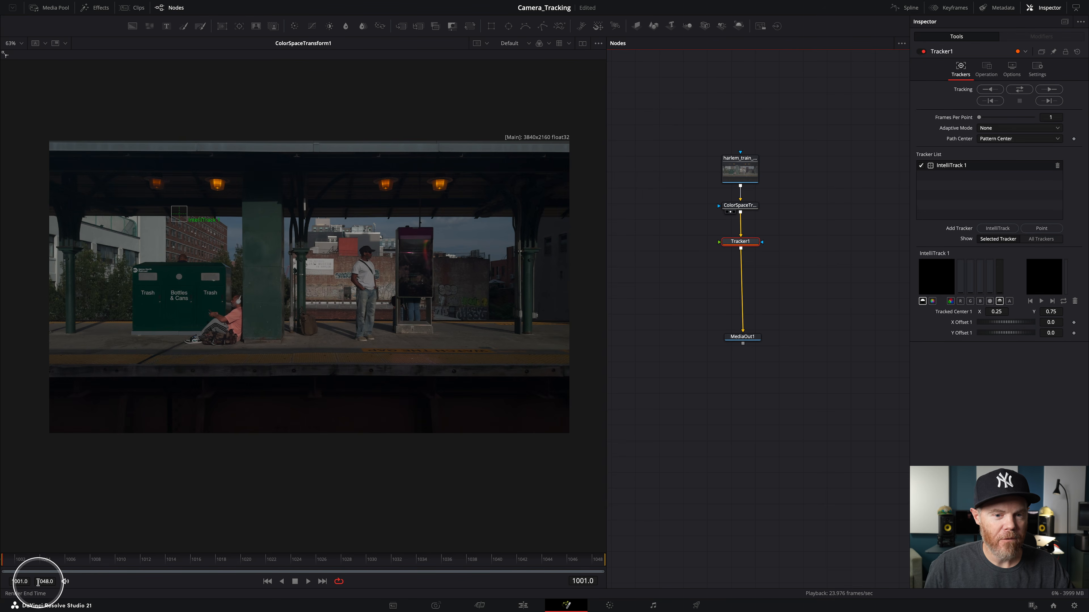
pyautogui.moveTo(180, 219); pyautogui.dragTo(439, 192)
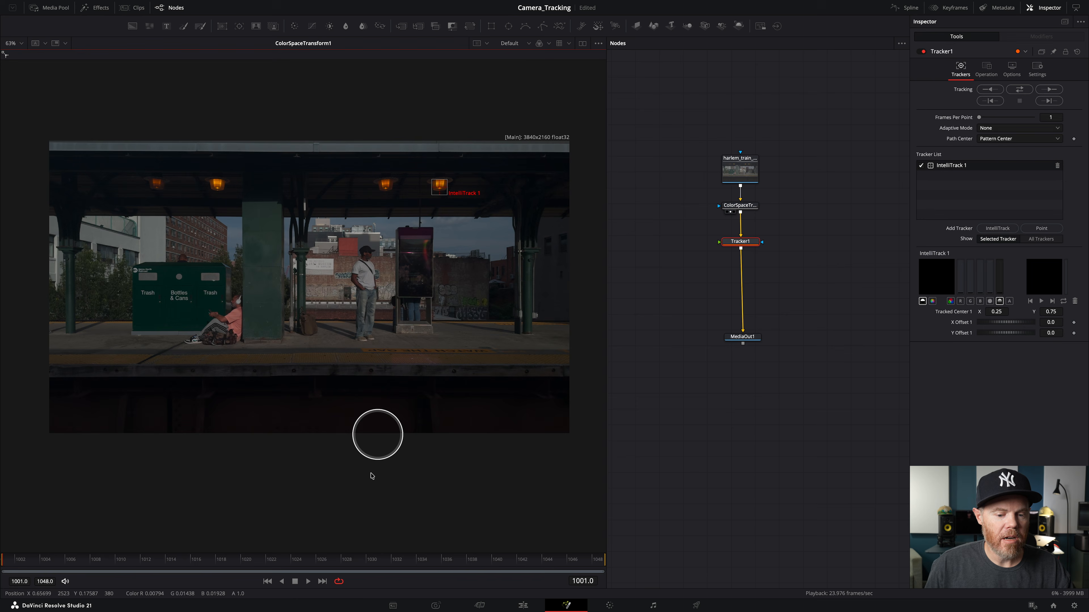
# Check the lamp's movement across the clip, then center the IntelliTrack pattern on its bright bulb at frame 1001.
pyautogui.click(398, 569)
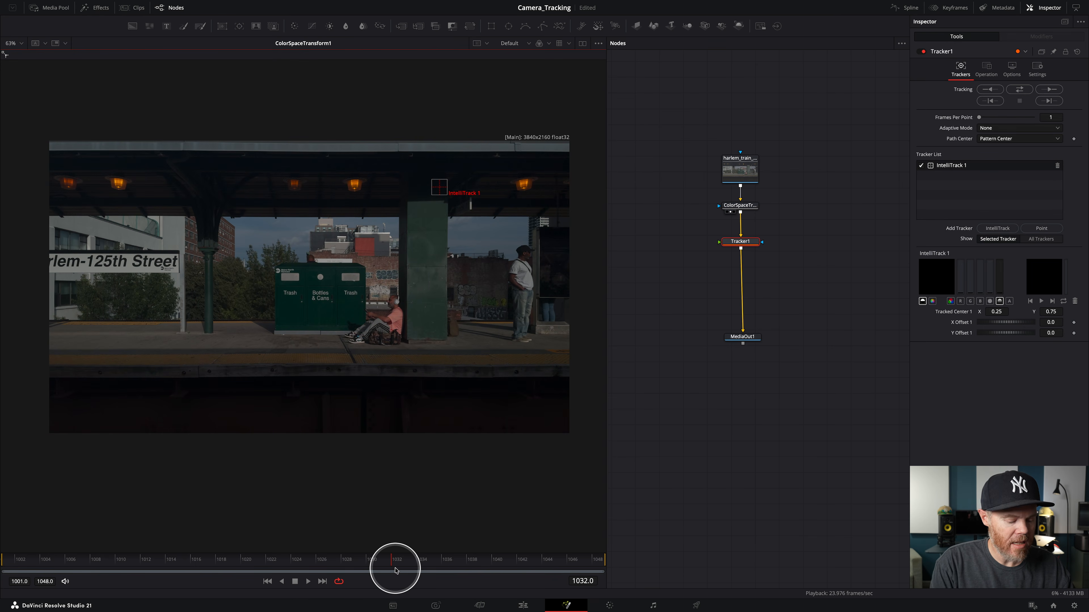
pyautogui.press('super+bracketleft')
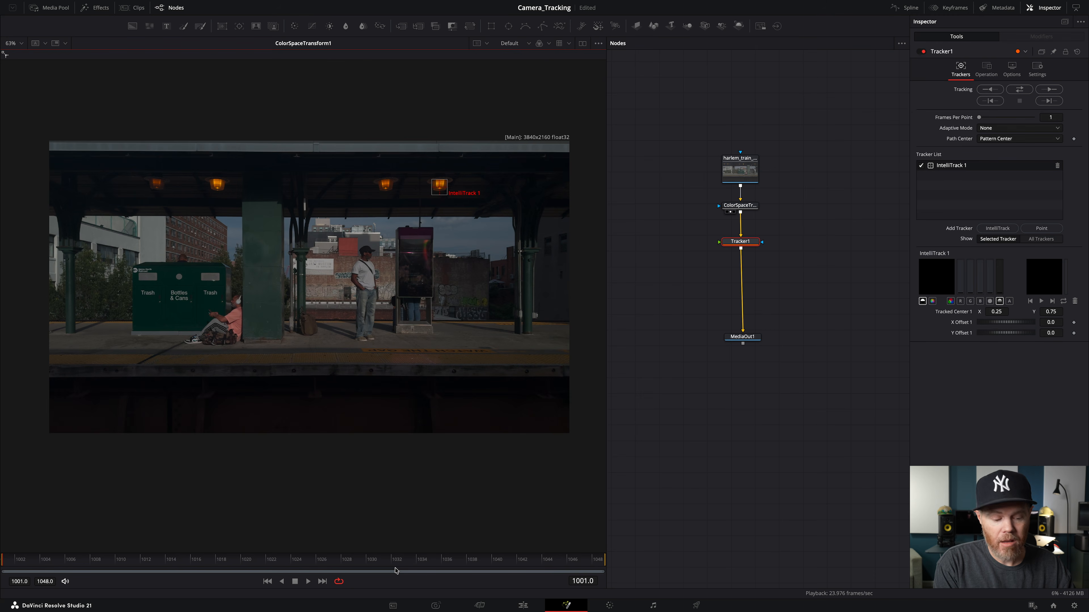
pyautogui.press('super+bracketright')
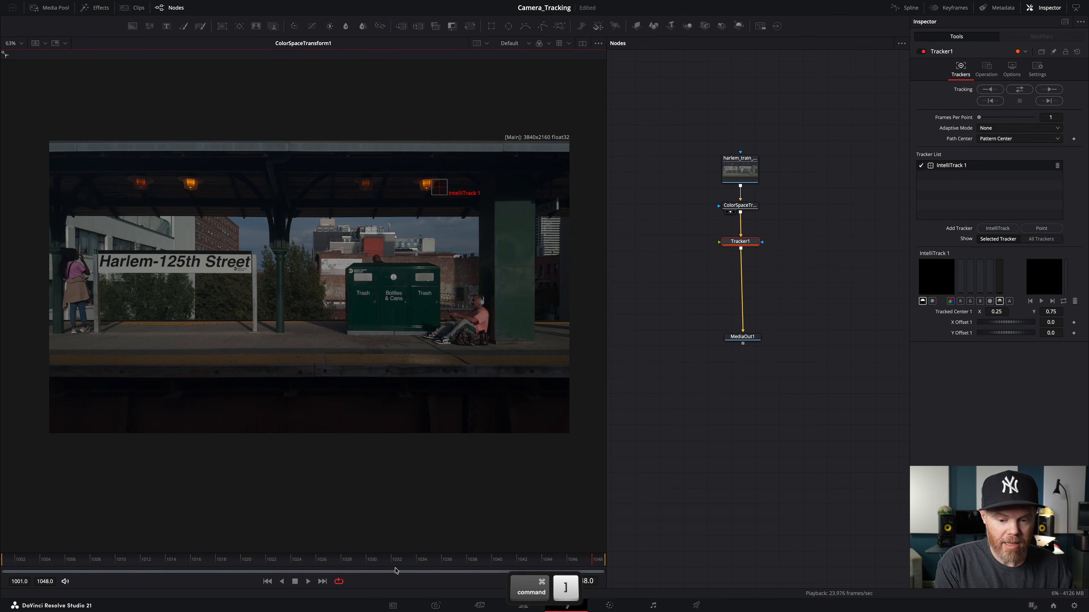
pyautogui.press('super+bracketleft')
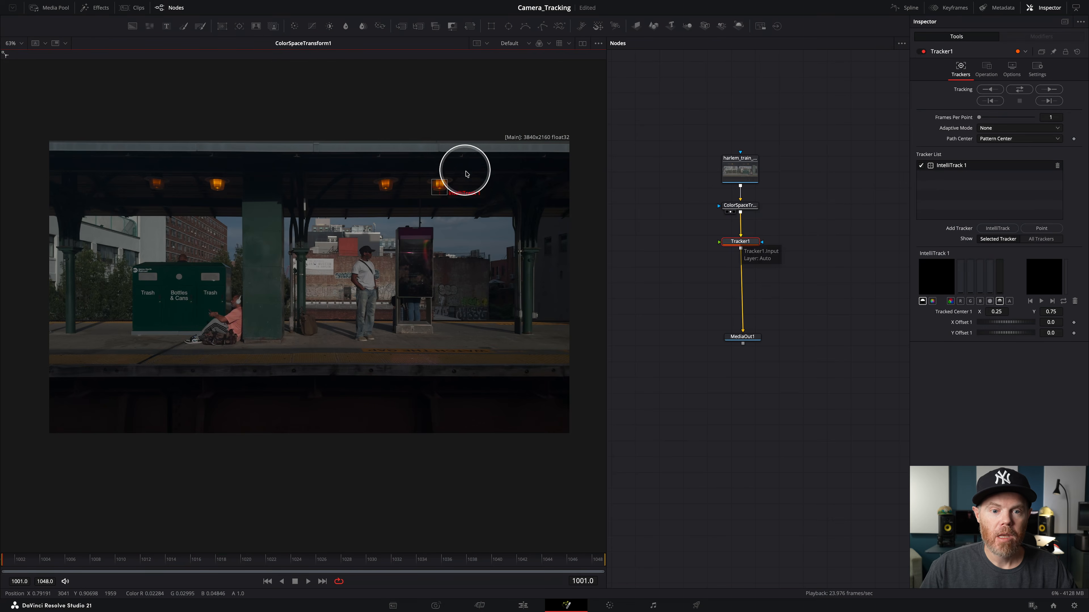
pyautogui.scroll(6, 429, 174)
pyautogui.scroll(8, 394, 212)
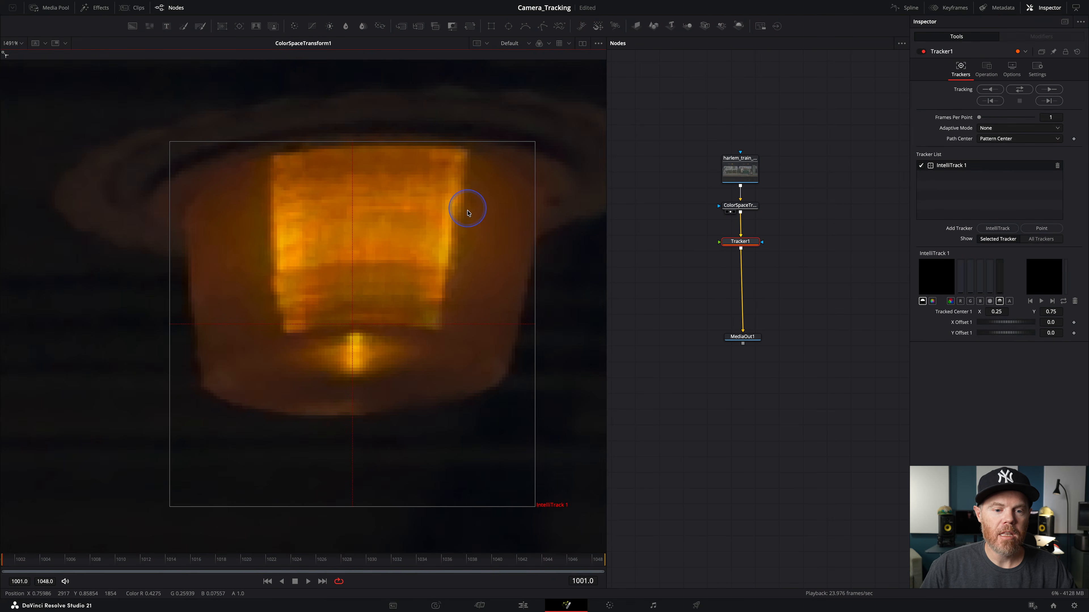
pyautogui.moveTo(352, 327)
pyautogui.mouseDown()
pyautogui.moveTo(355, 356)
pyautogui.moveTo(358, 323)
pyautogui.mouseUp()
pyautogui.scroll(-5, 359, 324)
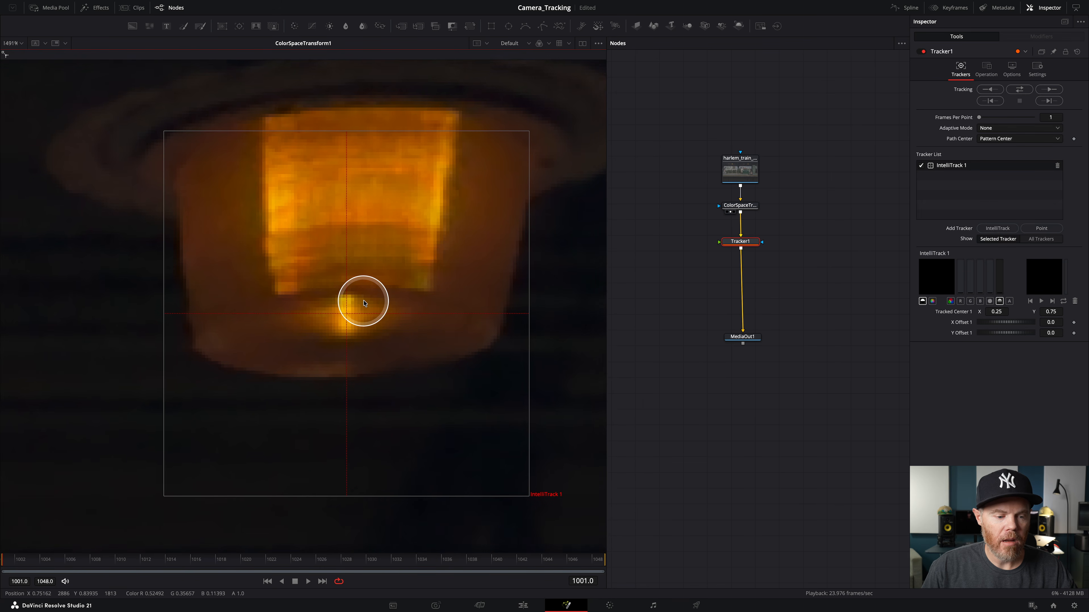
pyautogui.scroll(-4, 322, 311)
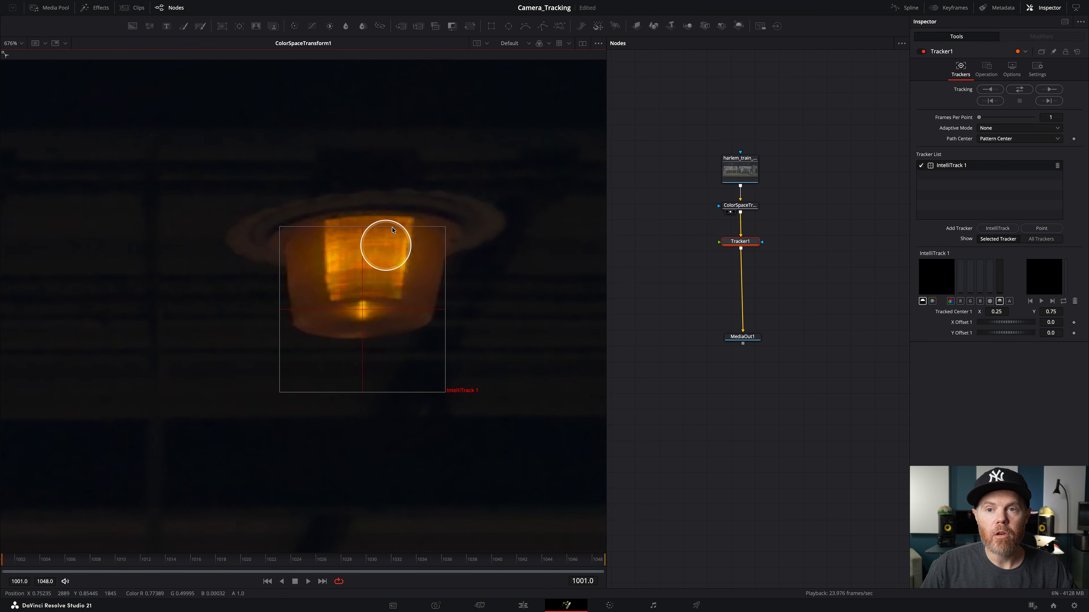
pyautogui.scroll(-3, 385, 248)
# Show the Tracker's output in the viewer and track the lamp forward through the clip.
pyautogui.press('1')
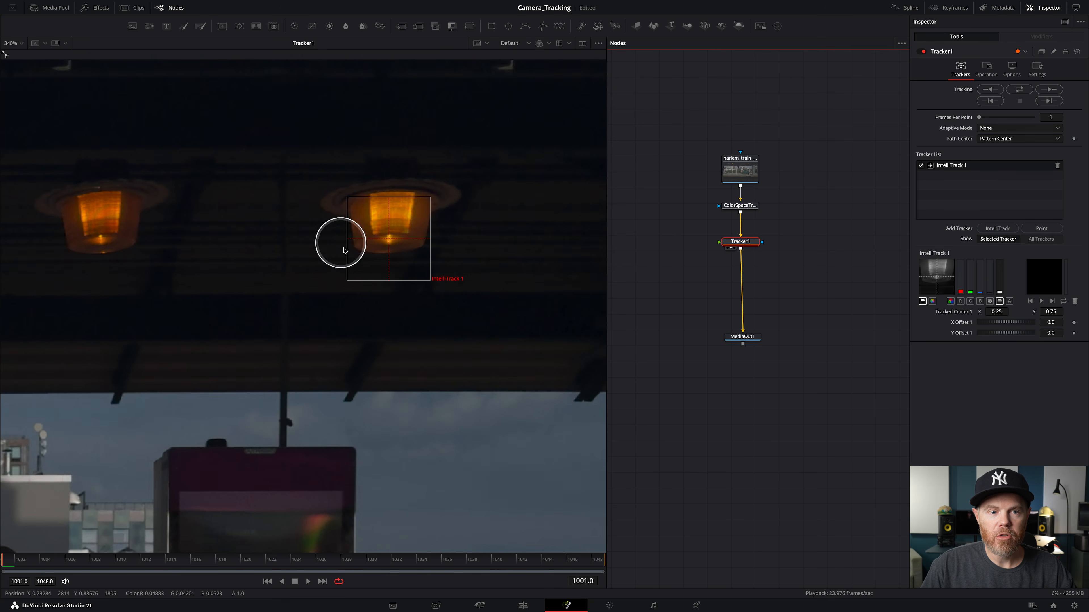
pyautogui.press('ctrl')
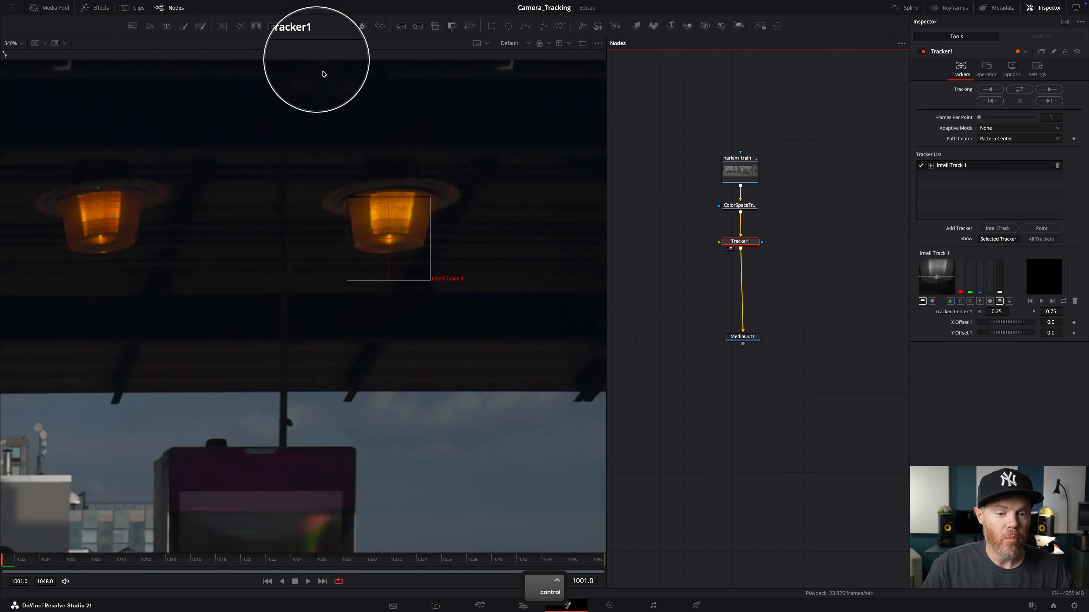
pyautogui.scroll(-4, 323, 126)
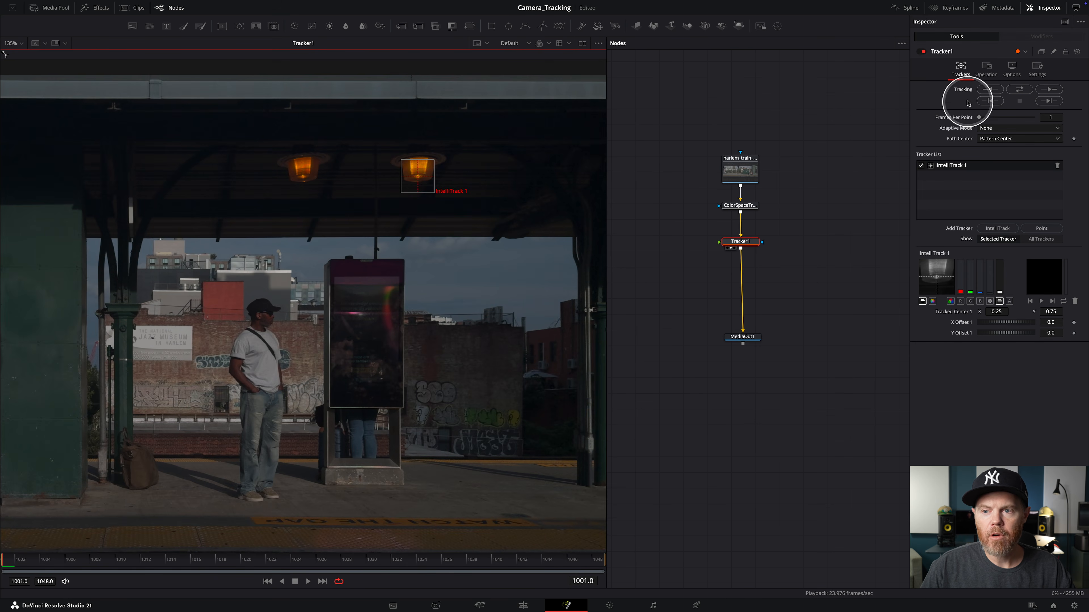
pyautogui.click(1049, 90)
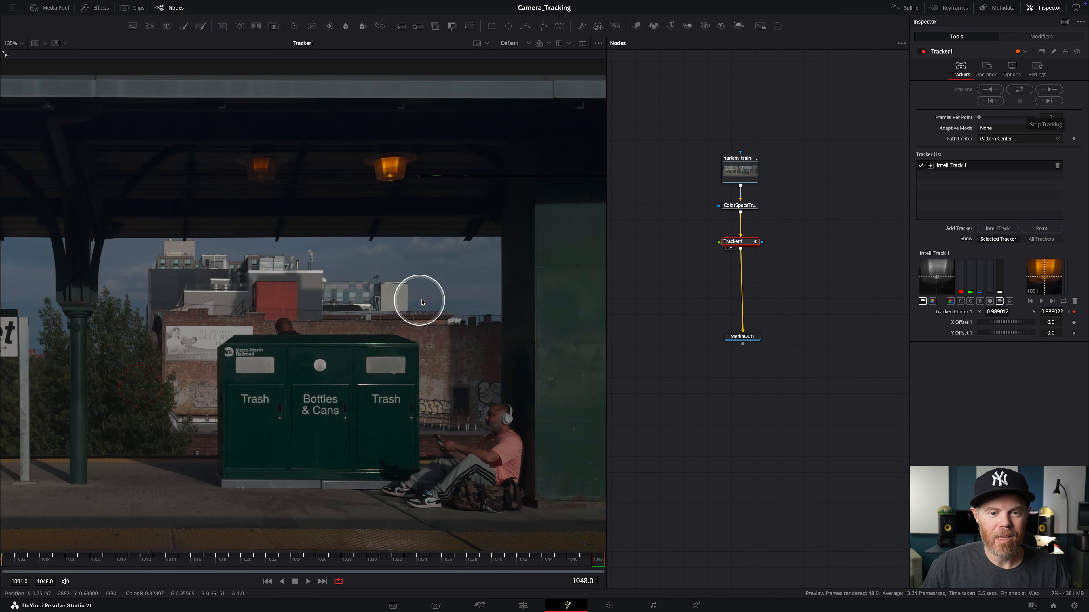
# Step through the frames between 1039 and 1048 to examine how the track follows the lamp near the picture's edge.
pyautogui.scroll(-5, 421, 302)
pyautogui.scroll(4, 371, 311)
pyautogui.hscroll(-1, 426, 295)
pyautogui.press('[')
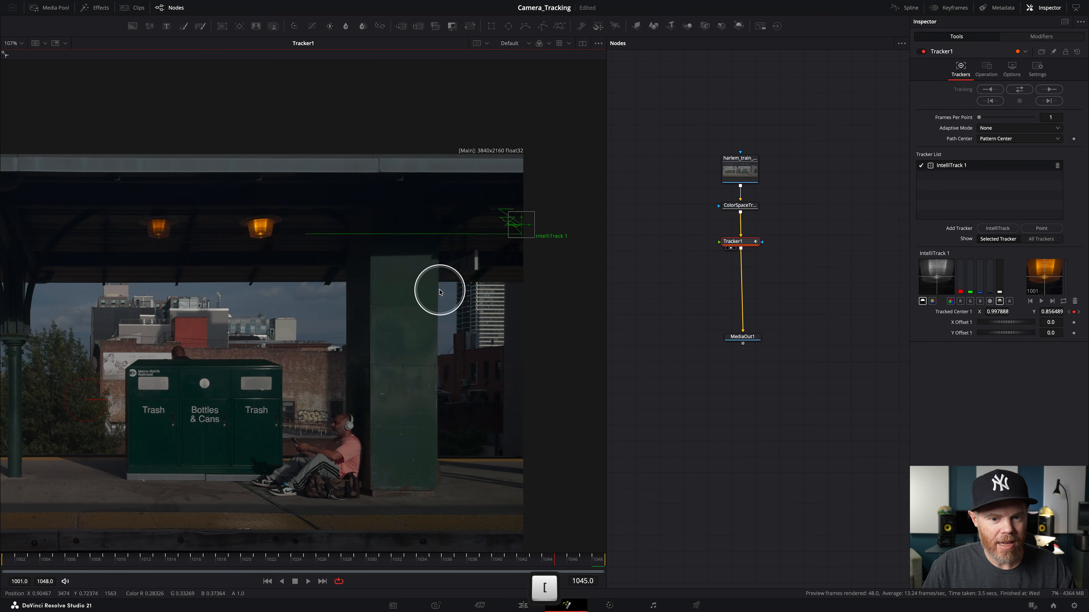
pyautogui.scroll(7, 469, 259)
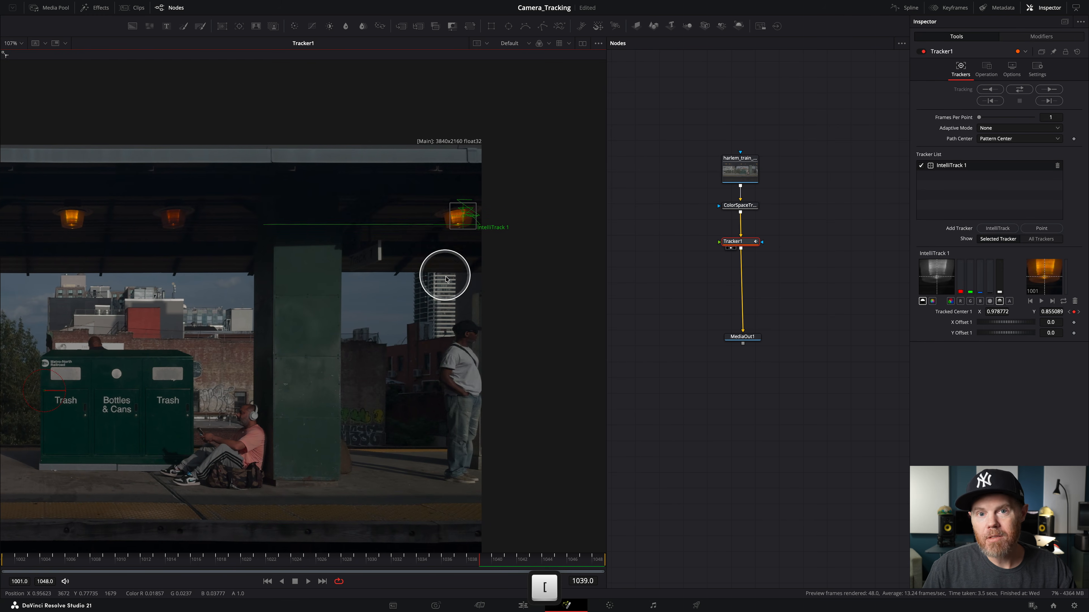
pyautogui.press(']')
pyautogui.press(']')
pyautogui.press(']')
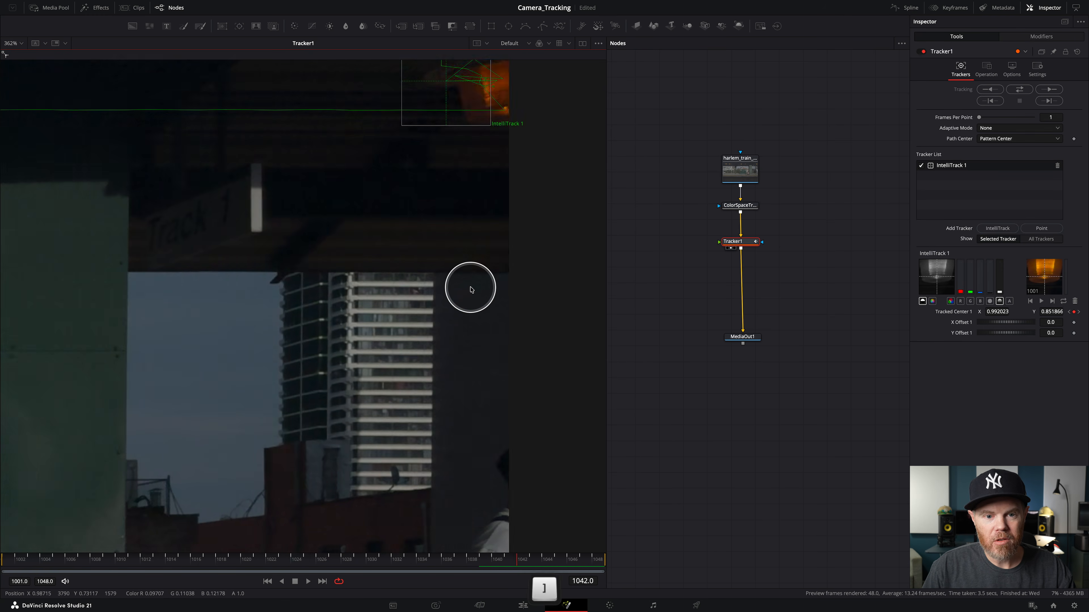
pyautogui.press('[')
pyautogui.press('[')
pyautogui.press('[')
pyautogui.scroll(-2, 470, 261)
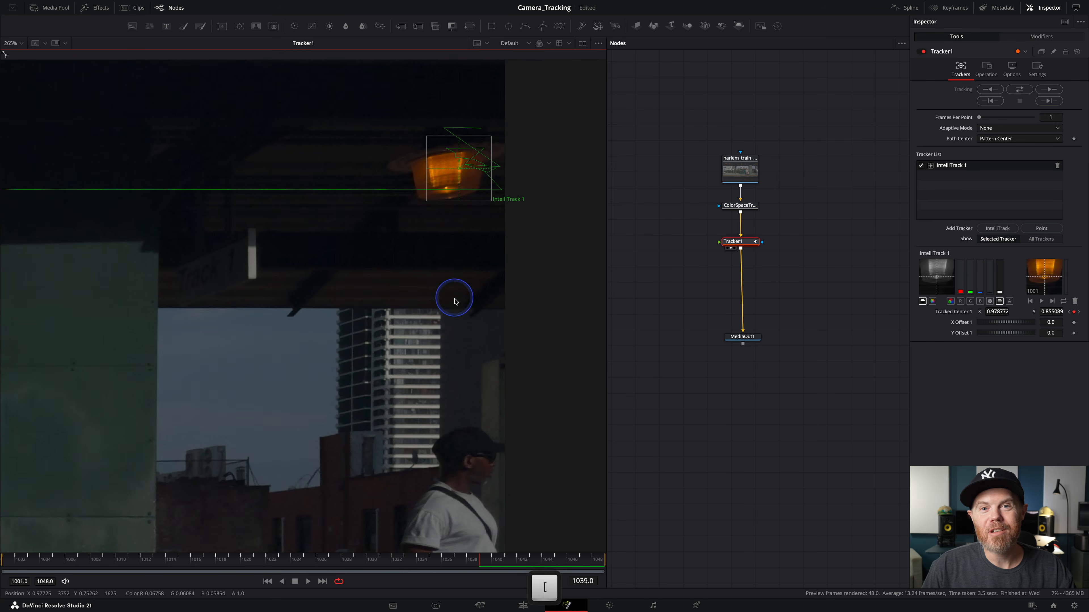
pyautogui.scroll(1, 464, 258)
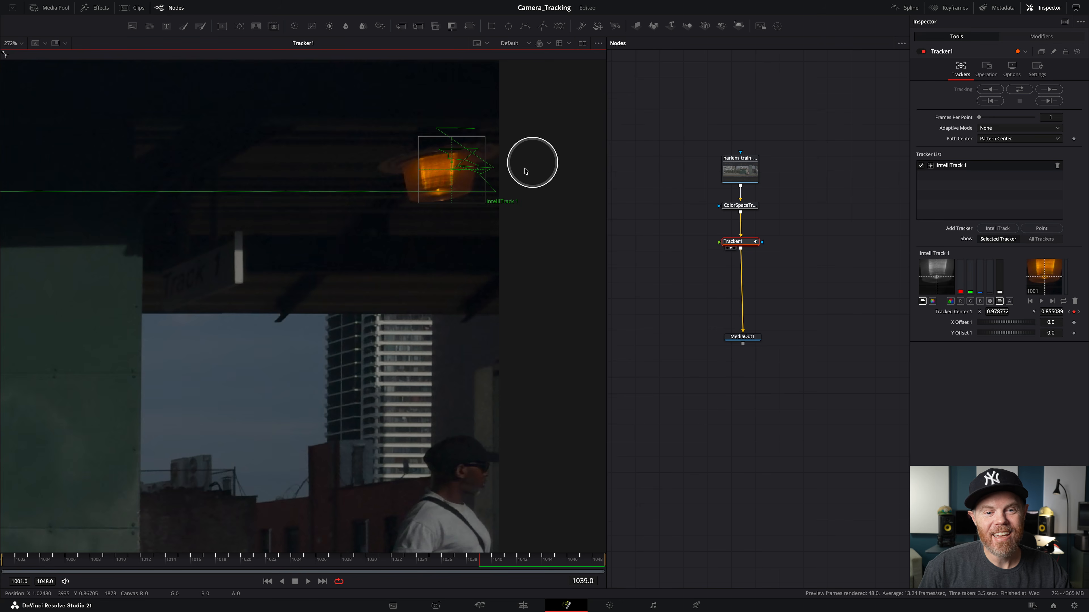
# Step back and forth through the frames before 1039, down to around 1029, to find where the pattern stops following the lamp.
pyautogui.press('[')
pyautogui.press('[')
pyautogui.press('[')
pyautogui.press('[')
pyautogui.press('[')
pyautogui.press('[')
pyautogui.press('[')
pyautogui.press('[')
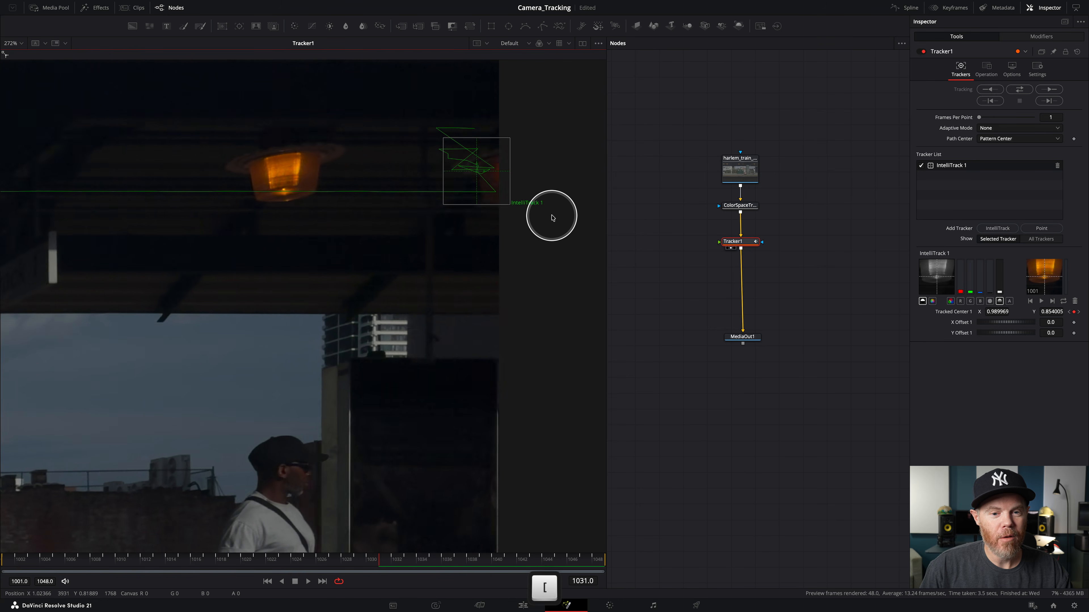
pyautogui.press('[')
pyautogui.press('[')
pyautogui.press('[')
pyautogui.press('[')
pyautogui.press('[')
pyautogui.press('[')
pyautogui.press(']')
pyautogui.press(']')
pyautogui.press(']')
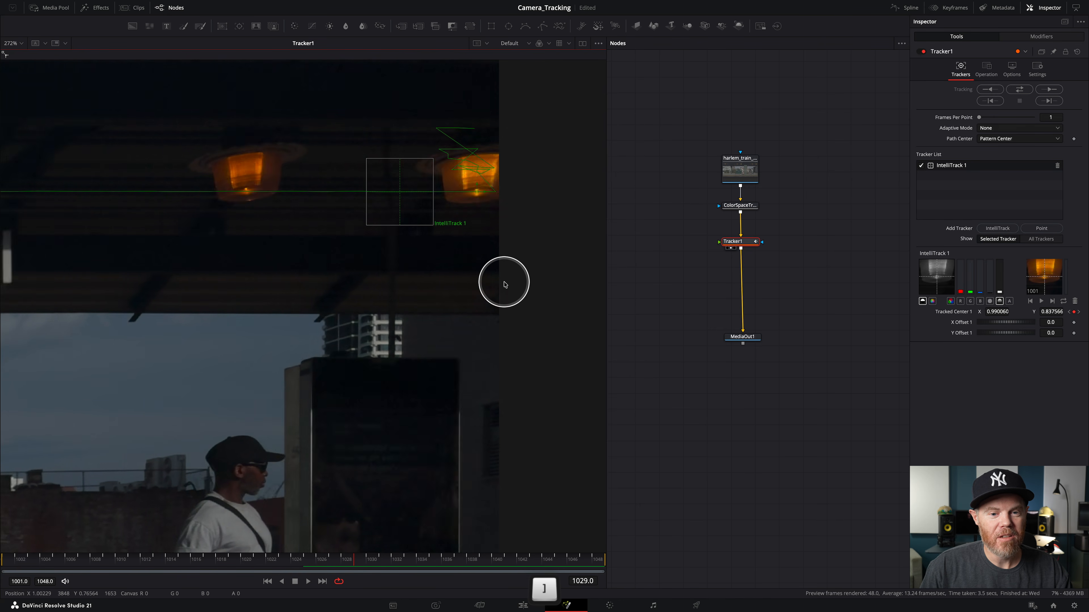
pyautogui.press(']')
pyautogui.press('[')
pyautogui.press('[')
pyautogui.press('[')
pyautogui.press(']')
pyautogui.press(']')
pyautogui.press(']')
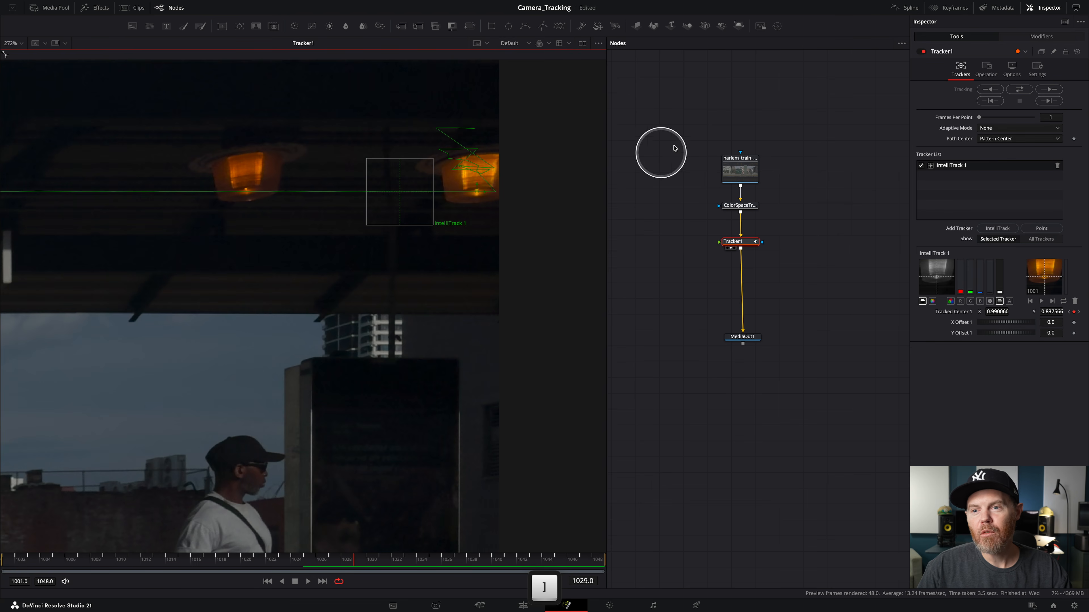
# Open the Spline editor, show the Tracker1 Displacement curve, and fit the whole curve in the graph.
pyautogui.click(904, 9)
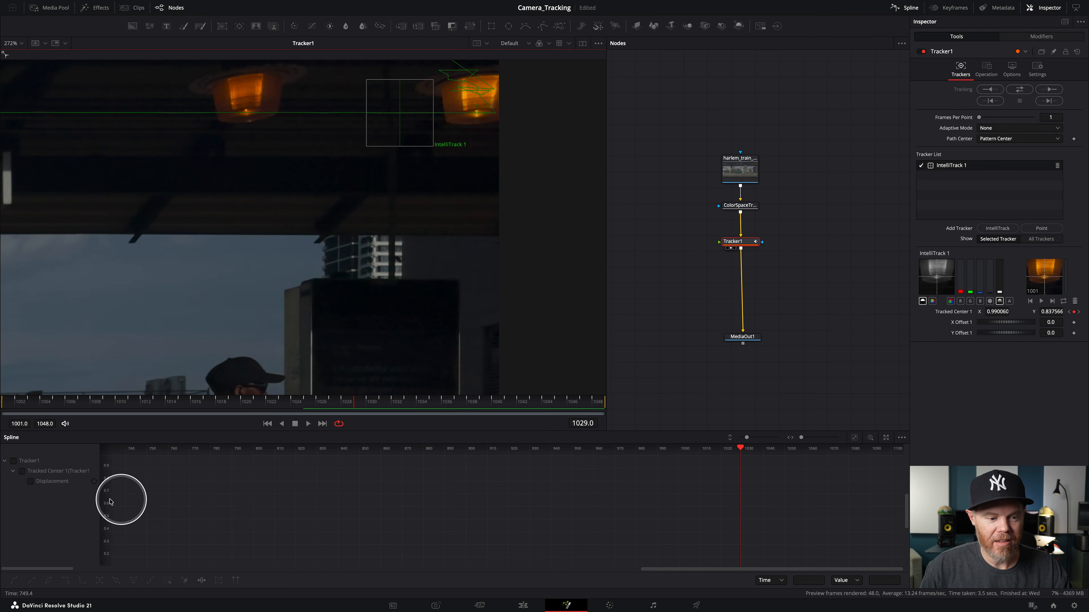
pyautogui.click(31, 481)
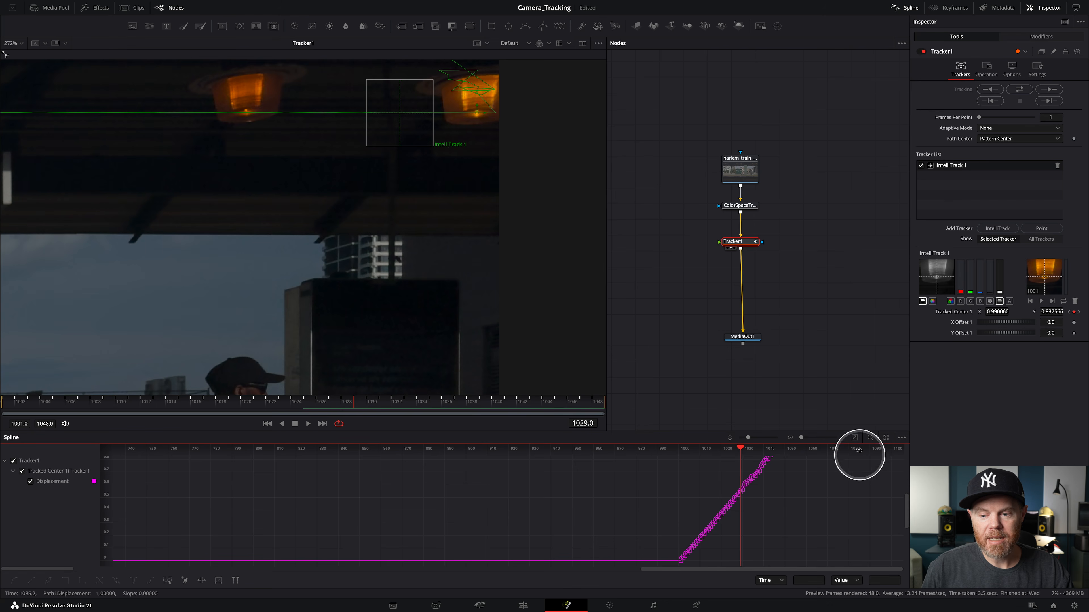
pyautogui.click(854, 440)
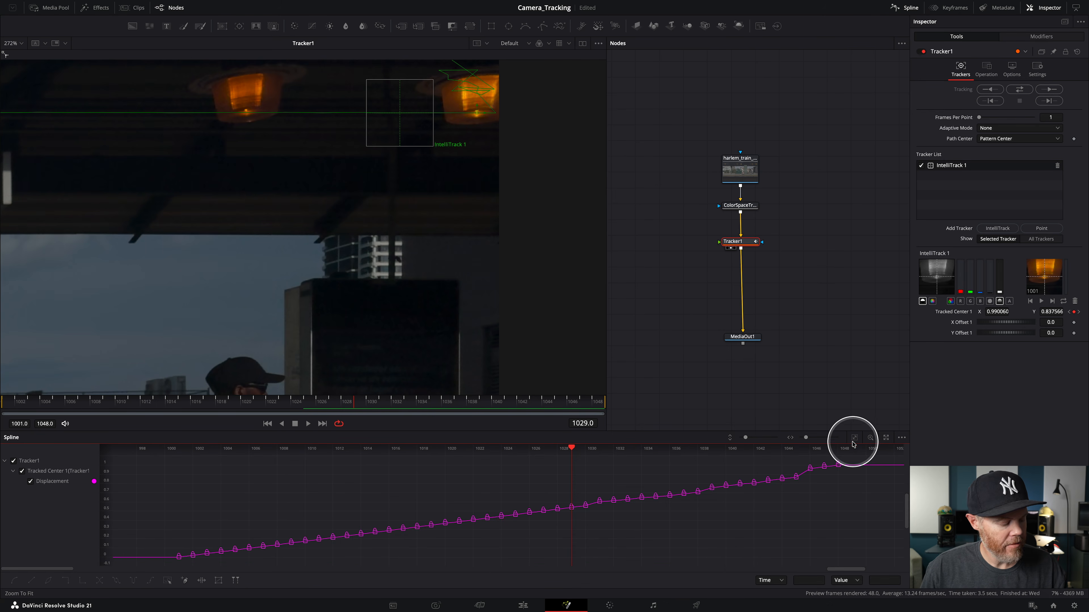
pyautogui.press('ctrl')
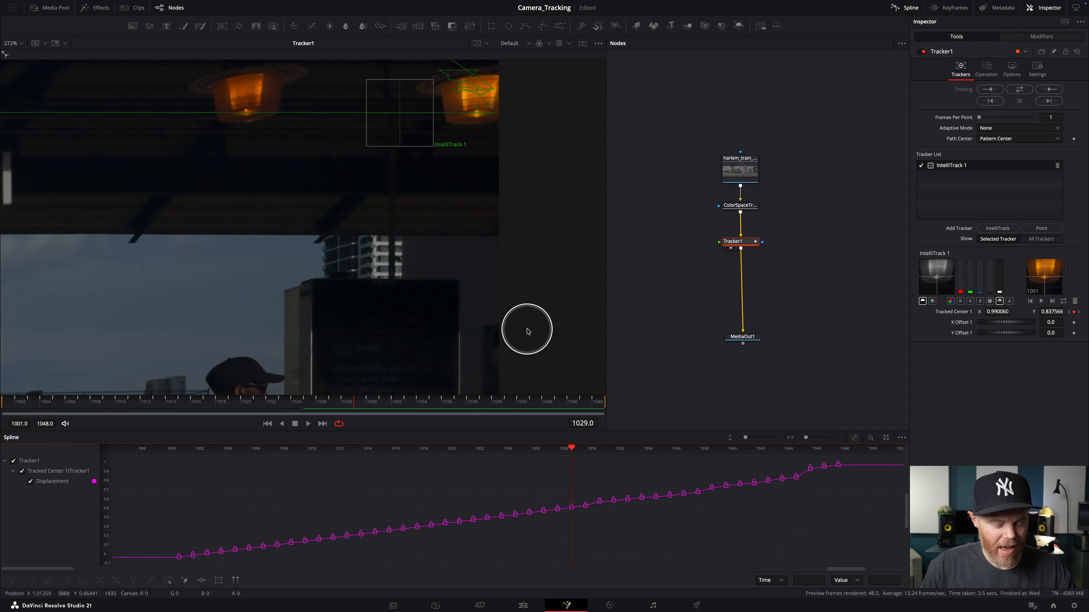
# Compare frames 1029 and 1030 against the displacement curve to pick the last good tracked frame, ending on frame 1030.
pyautogui.press(']')
pyautogui.press('[')
pyautogui.press(']')
pyautogui.press('[')
pyautogui.press(']')
pyautogui.press('[')
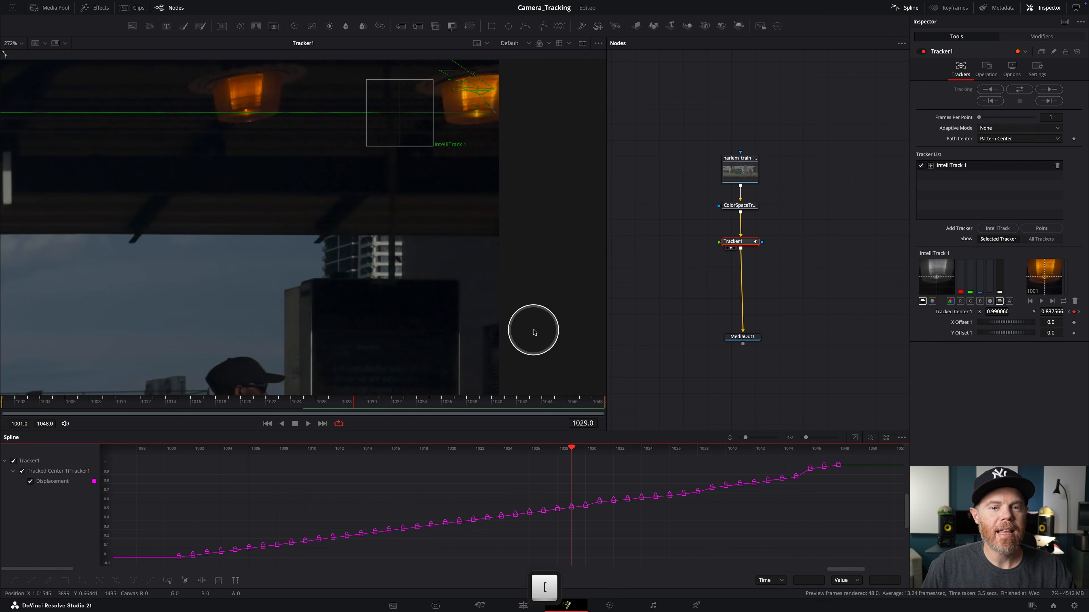
pyautogui.press(']')
pyautogui.press('[')
pyautogui.press(']')
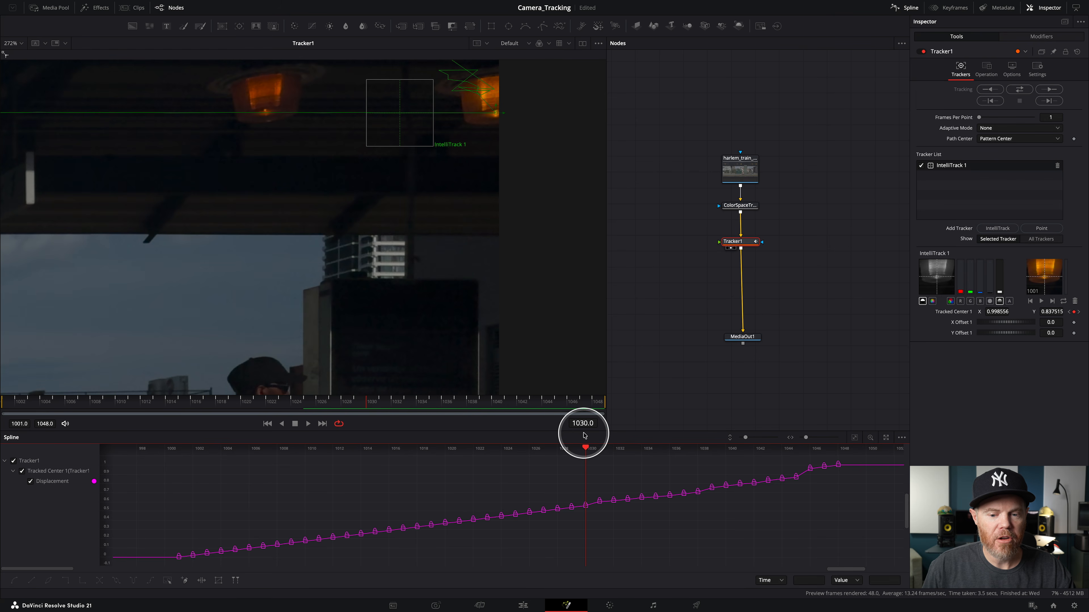
# Delete all displacement keyframes of the lamp track after frame 1030.
pyautogui.moveTo(826, 531); pyautogui.dragTo(821, 553)
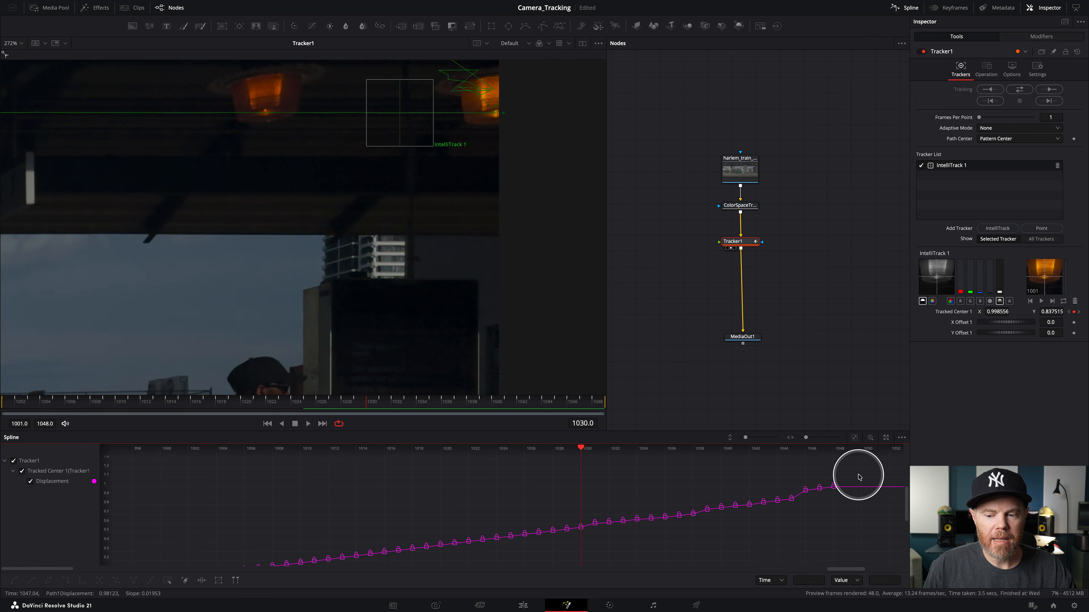
pyautogui.moveTo(728, 522); pyautogui.dragTo(586, 555)
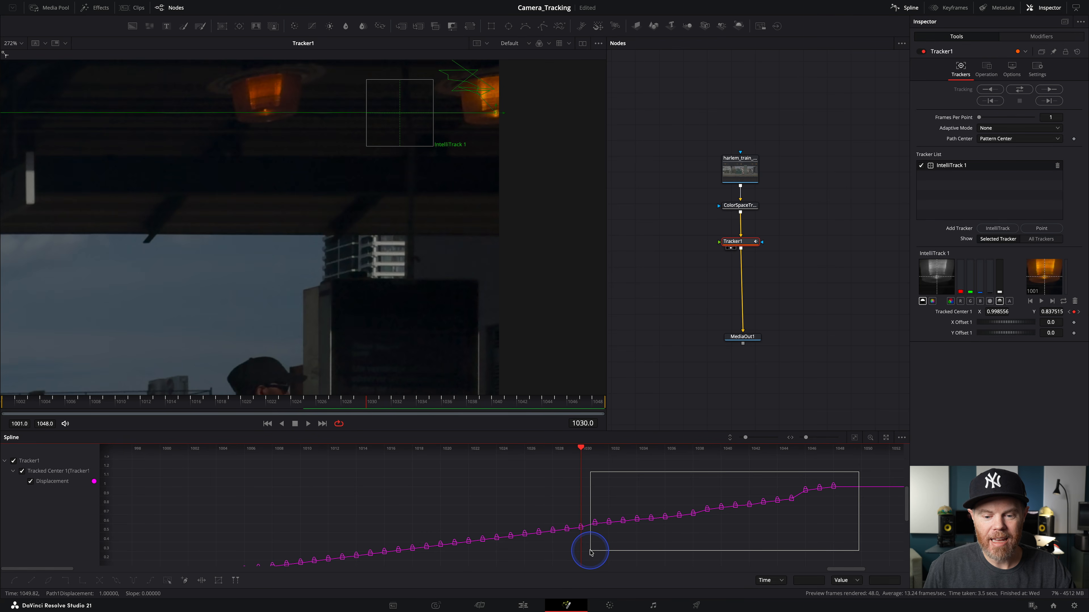
pyautogui.moveTo(589, 553); pyautogui.dragTo(587, 555)
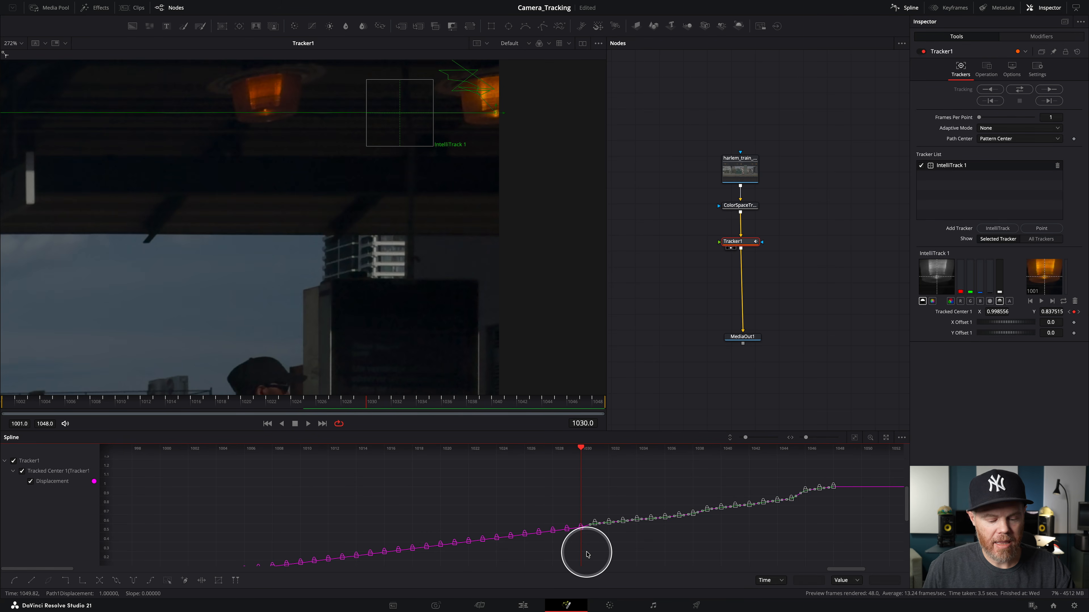
pyautogui.press('BackSpace')
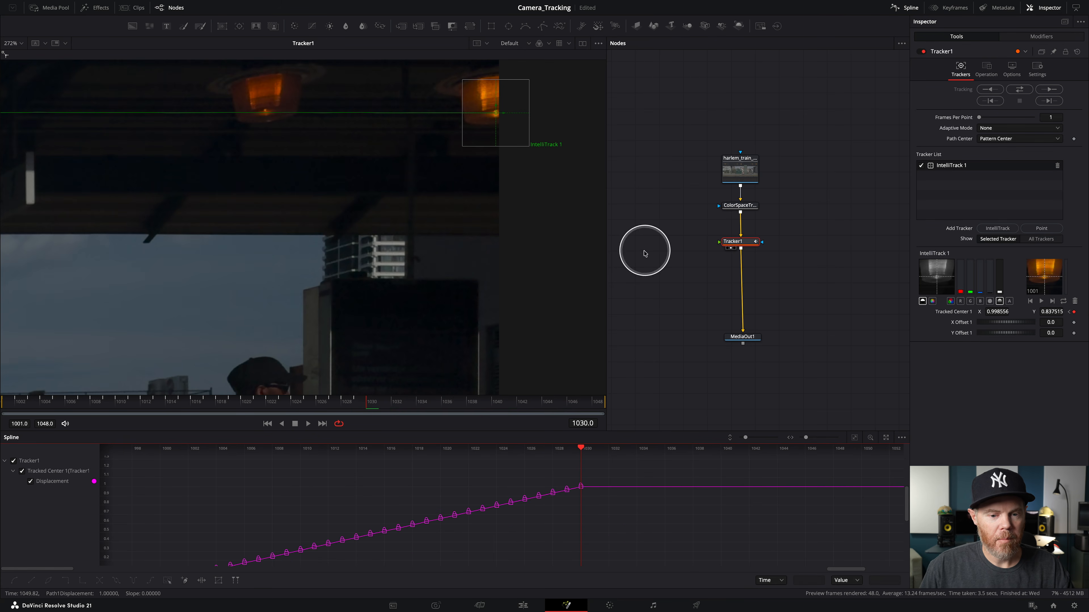
# Apply Gradient Extrapolation to the Tracker1 displacement curve and fit the curve in the graph.
pyautogui.moveTo(369, 402); pyautogui.dragTo(367, 428)
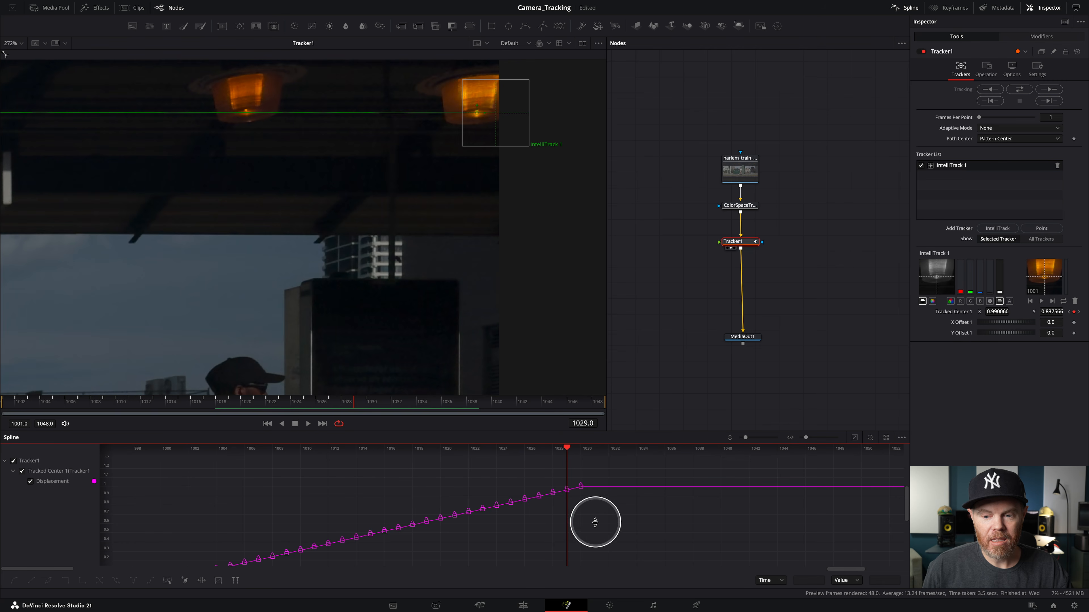
pyautogui.rightClick(587, 518)
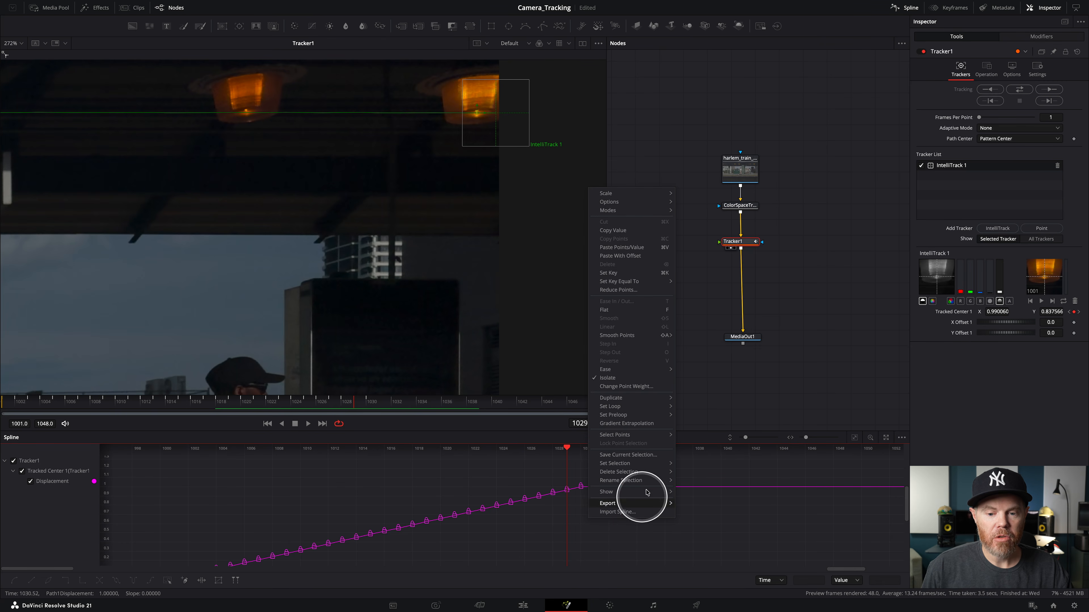
pyautogui.click(626, 424)
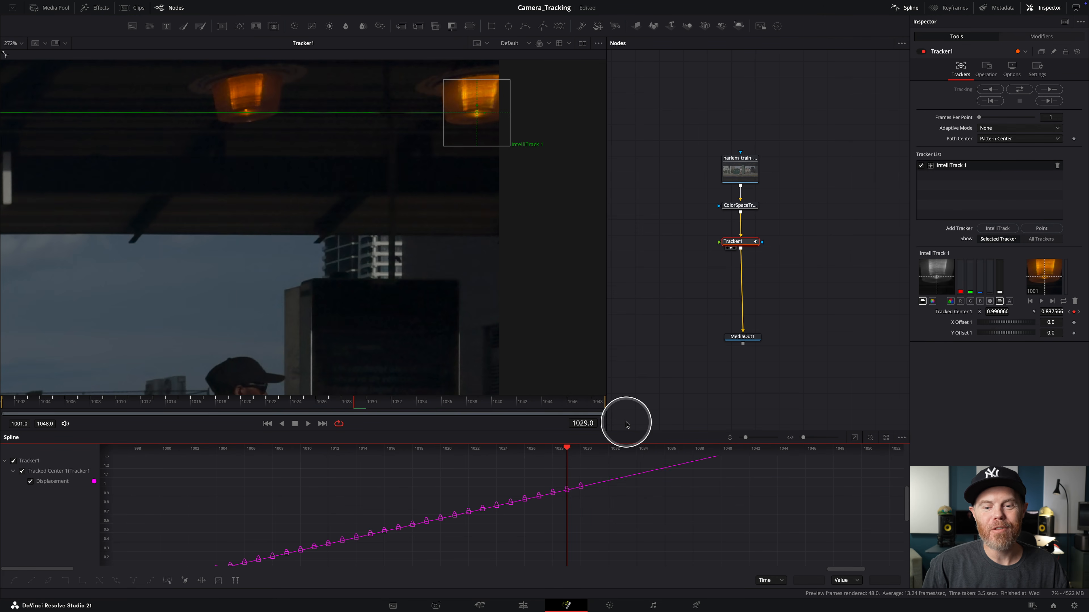
pyautogui.click(853, 439)
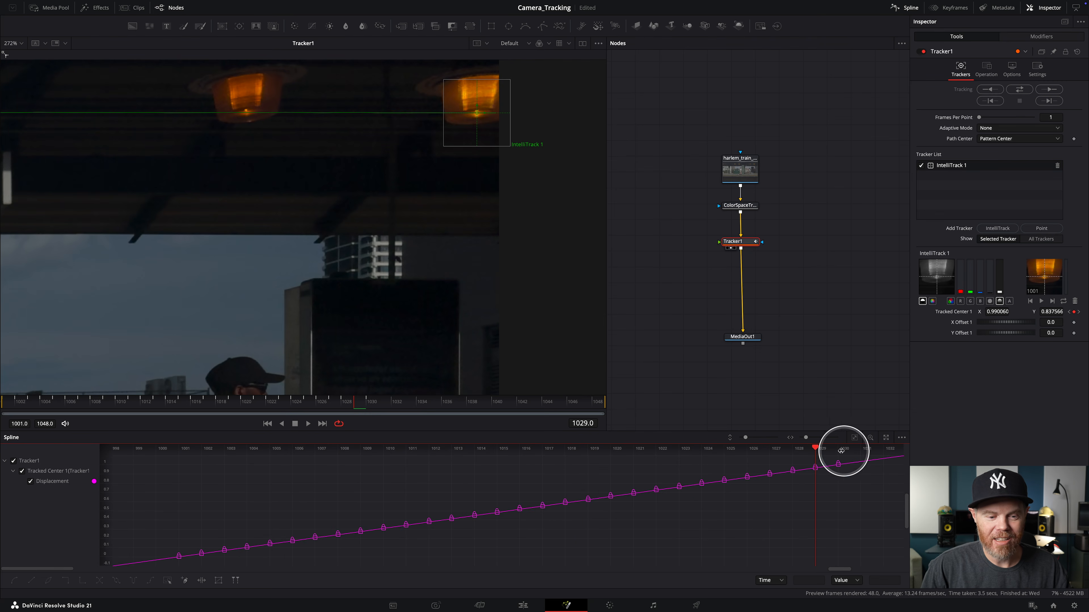
# Play the clip to check how the extrapolated track moves beyond the picture's edge.
pyautogui.scroll(-1, 427, 241)
pyautogui.scroll(-6, 427, 241)
pyautogui.press('space')
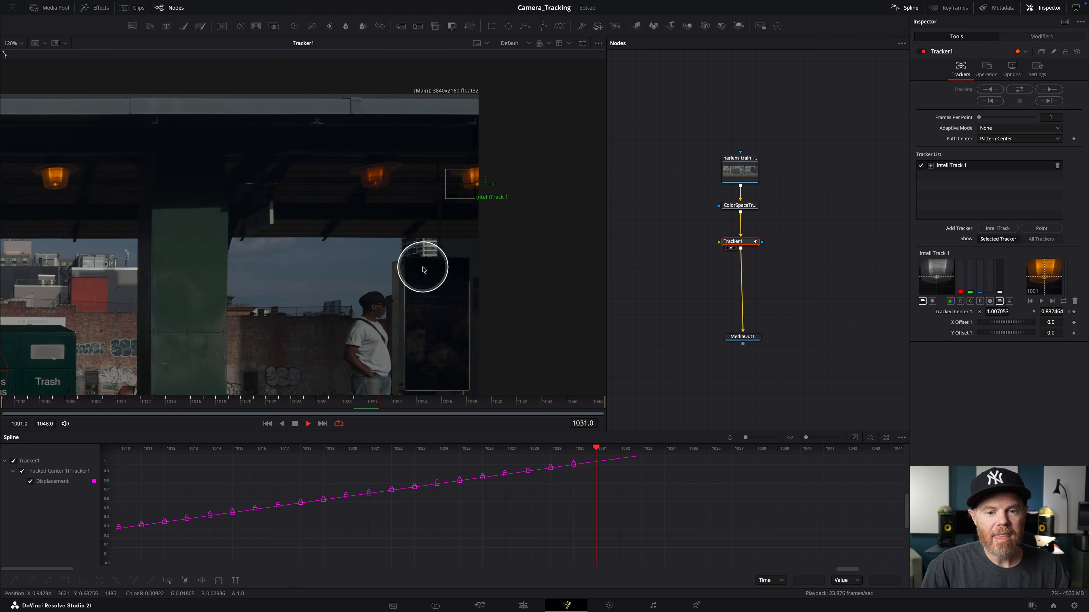
pyautogui.scroll(-3, 424, 264)
pyautogui.press('space')
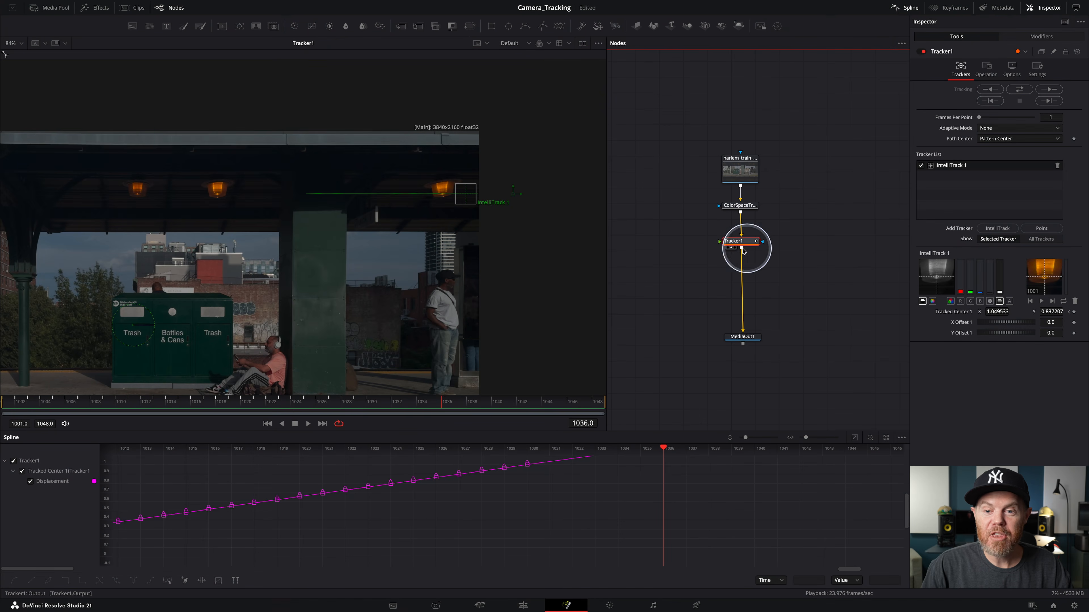
# Set the Tracker's operation to Match Move and its merge mode to BG only.
pyautogui.click(988, 71)
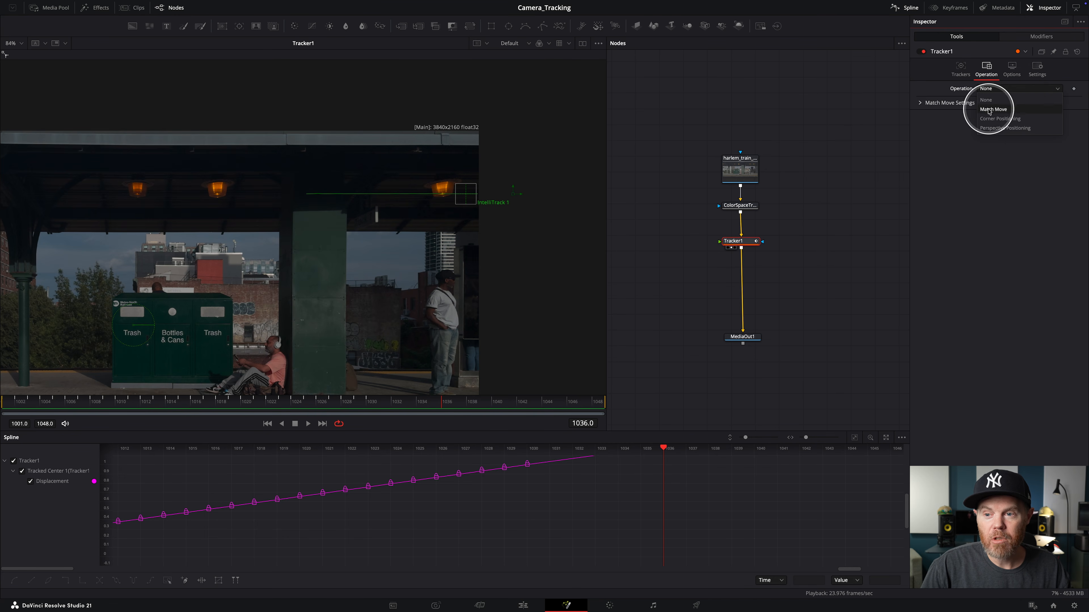
pyautogui.click(990, 110)
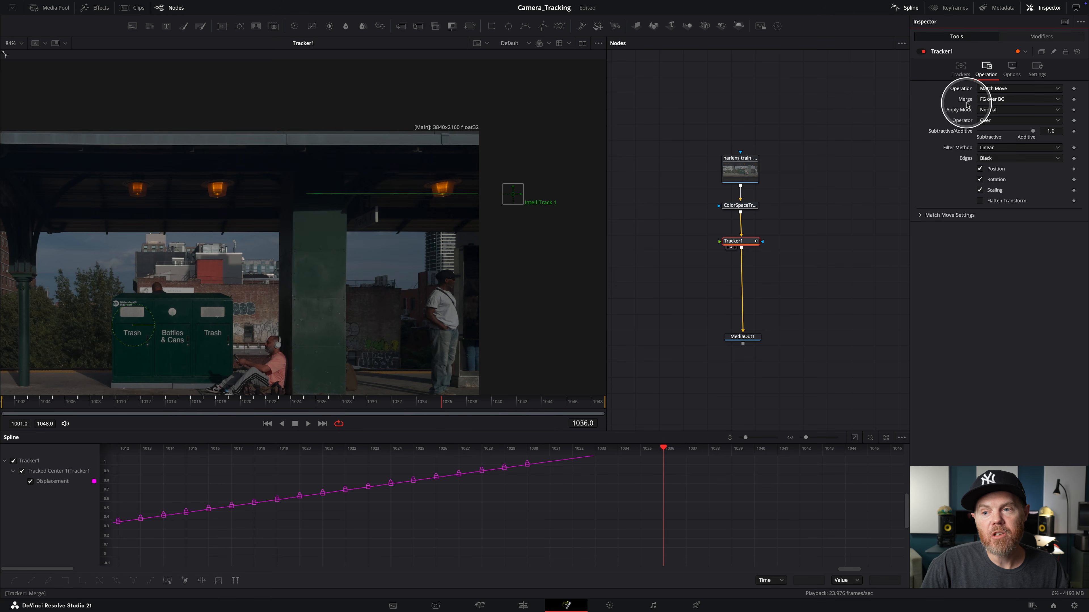
pyautogui.press('ctrl')
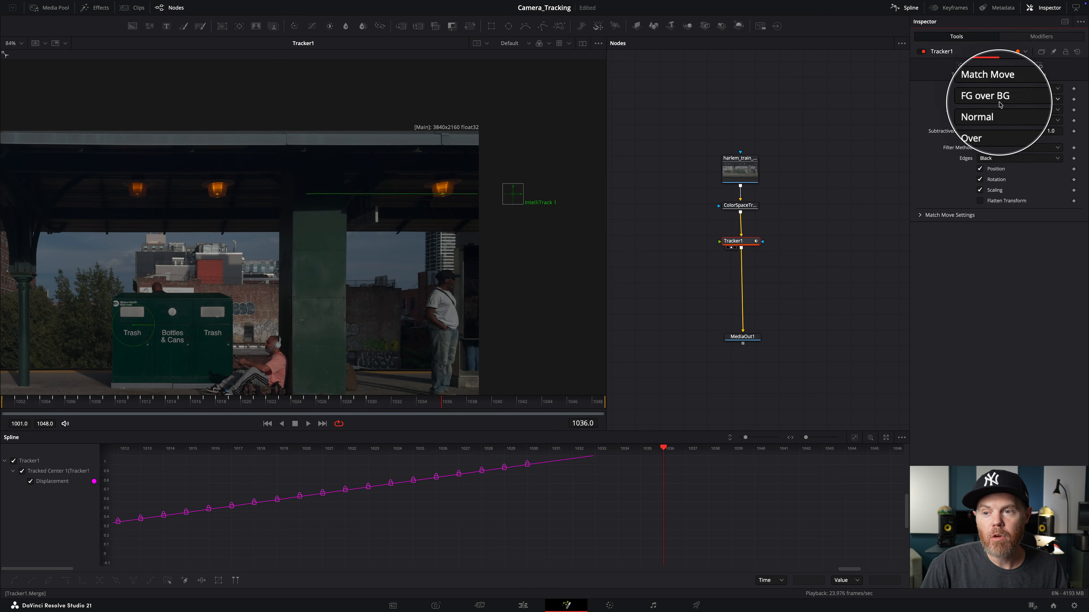
pyautogui.press('ctrl')
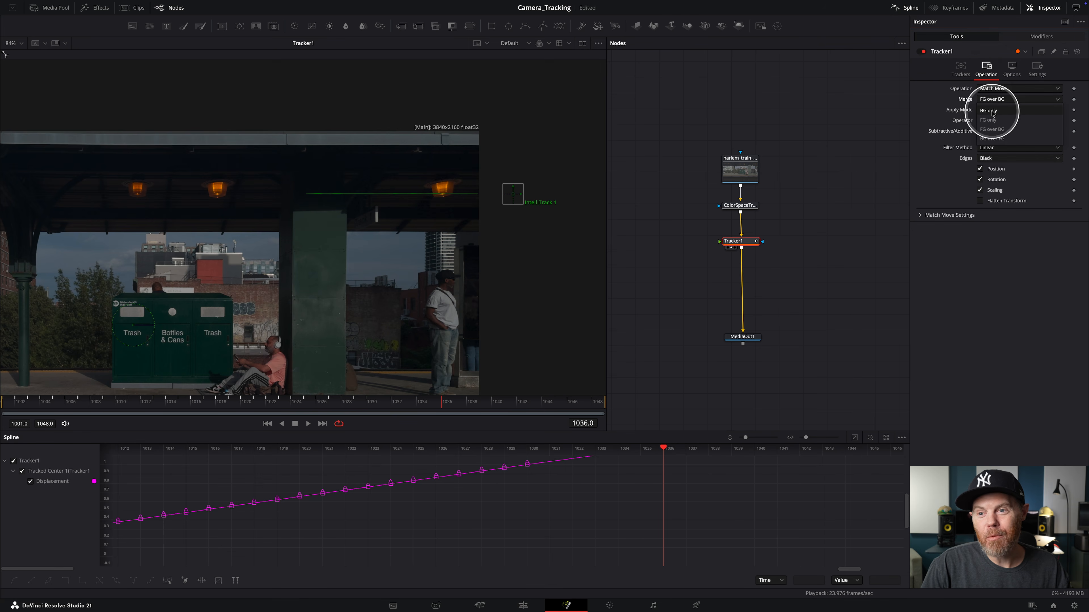
pyautogui.click(993, 111)
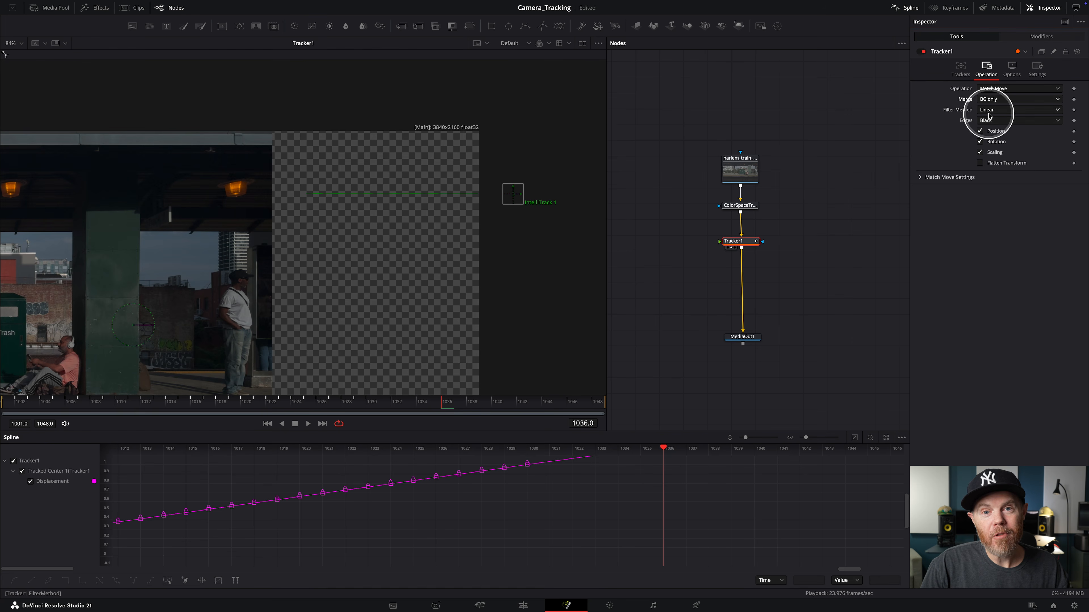
# Play the stabilized footage and inspect the lamp's bulb up close to check how steady it stays.
pyautogui.press('space')
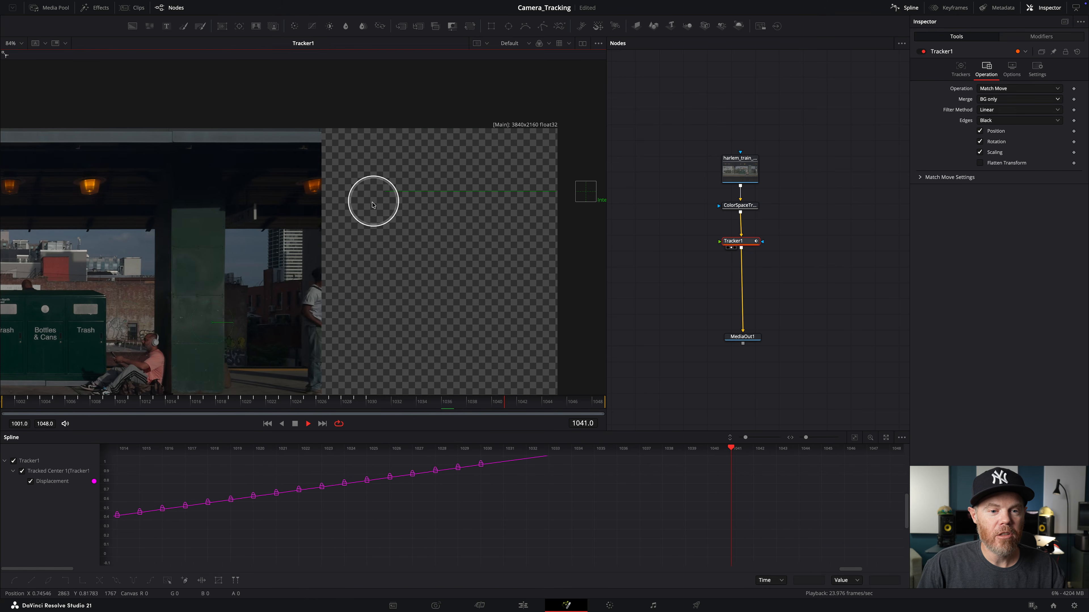
pyautogui.press('space')
pyautogui.scroll(8, 407, 199)
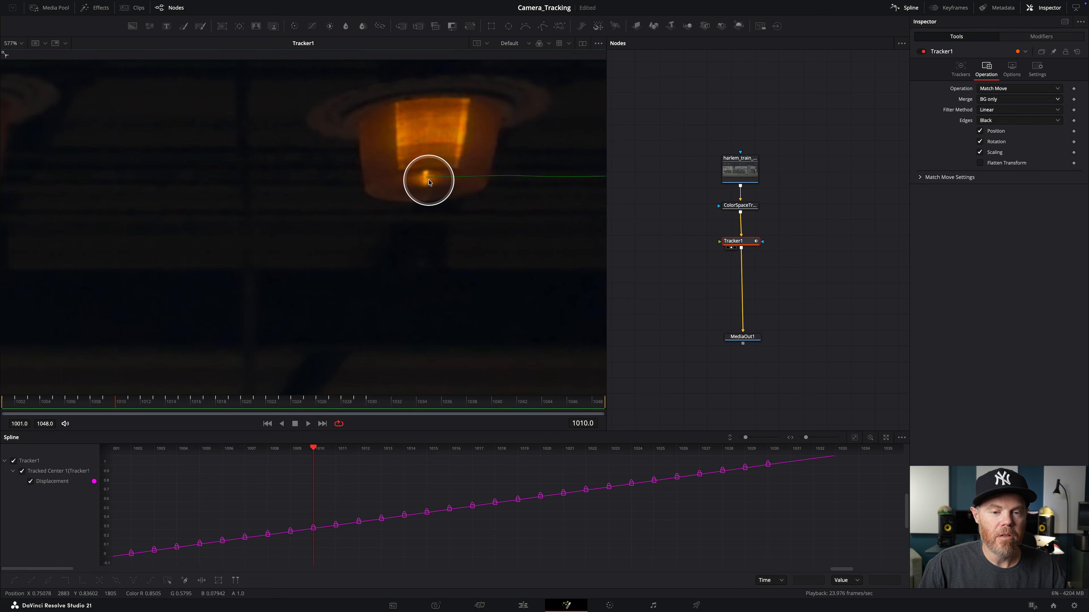
pyautogui.press('space')
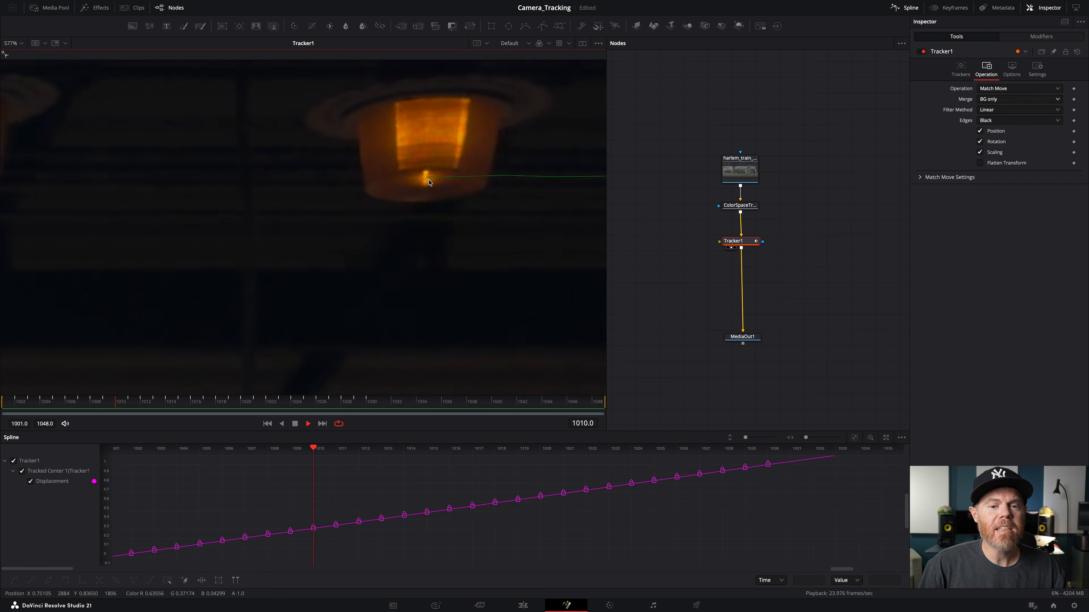
pyautogui.press('space')
pyautogui.moveTo(377, 200); pyautogui.dragTo(301, 187)
pyautogui.moveTo(434, 240); pyautogui.dragTo(503, 202)
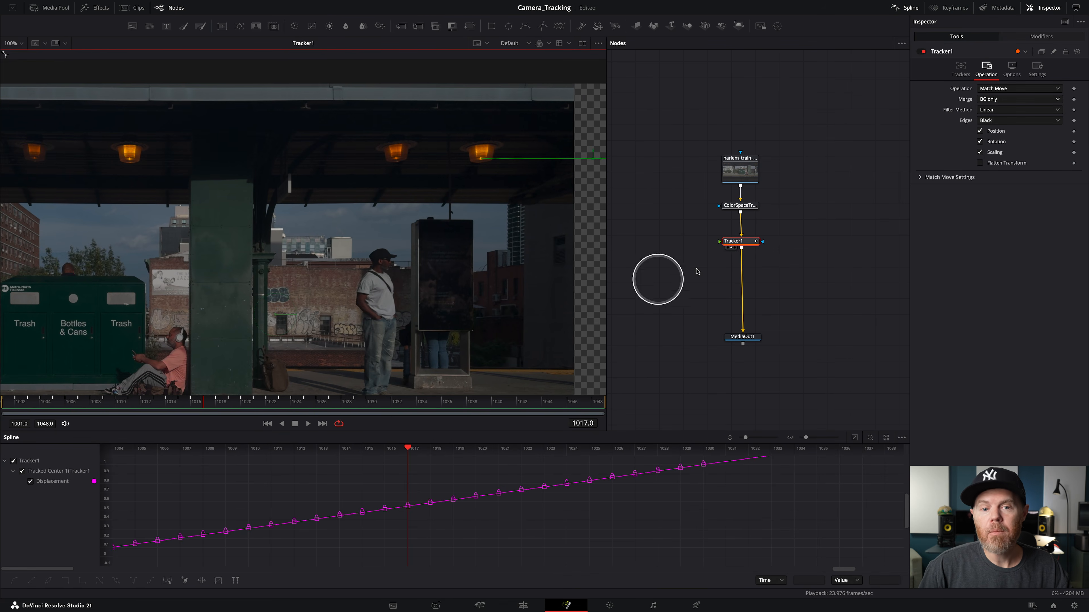
# Play the clip with End as the Match Move reference, and restore the reference to Start.
pyautogui.click(919, 178)
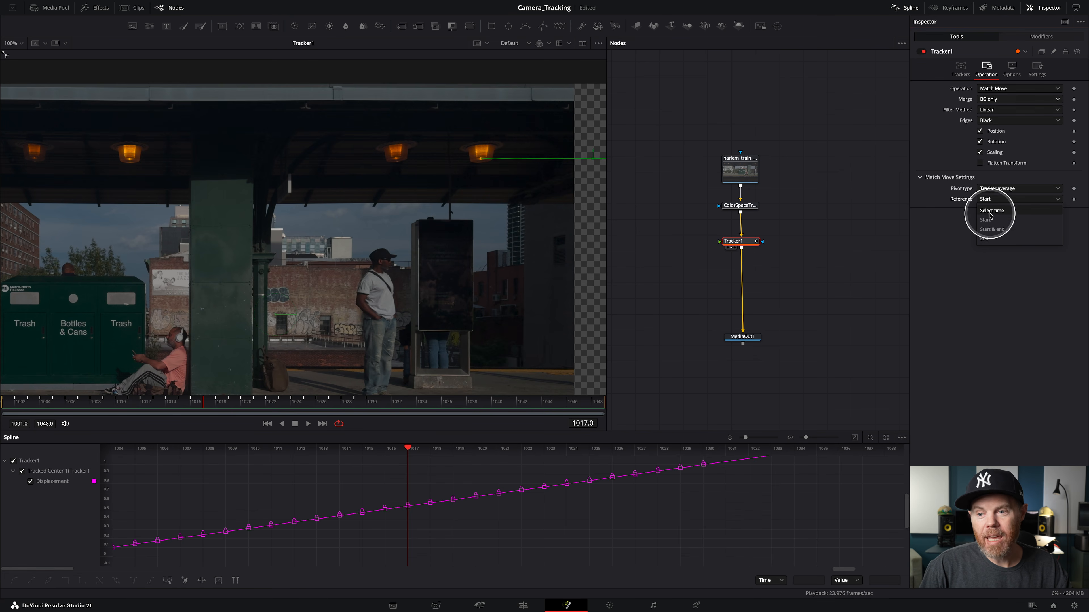
pyautogui.click(991, 238)
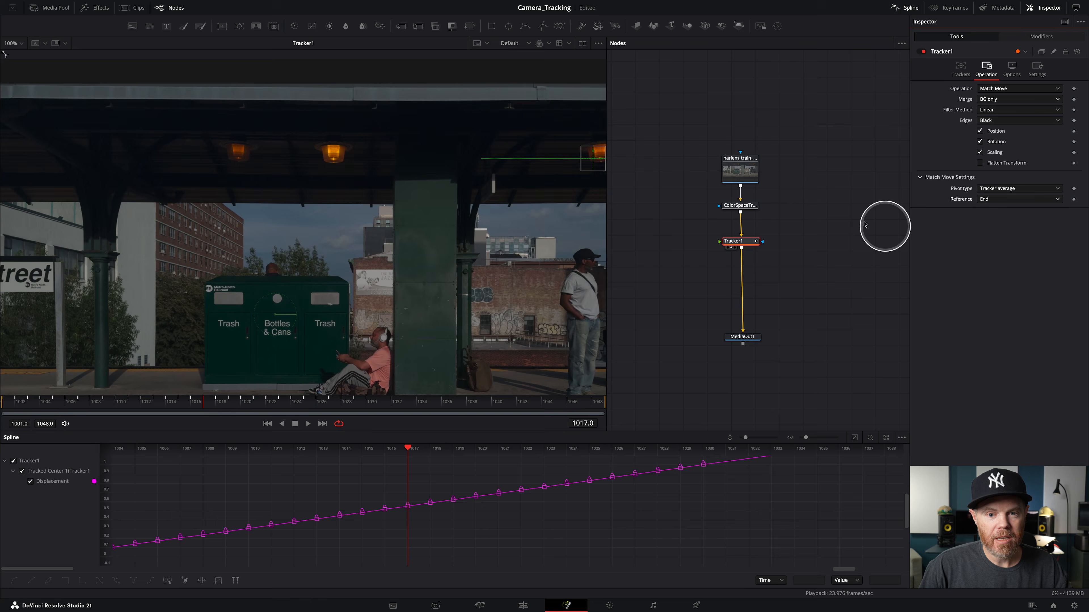
pyautogui.scroll(-2, 476, 231)
pyautogui.press('space')
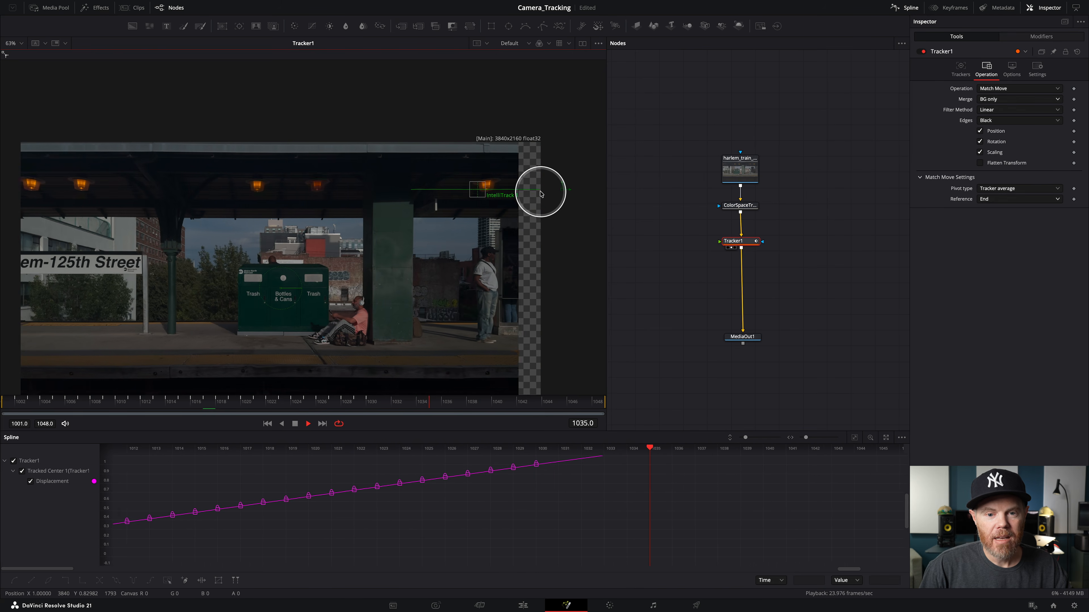
pyautogui.press('space')
pyautogui.click(992, 199)
pyautogui.click(993, 220)
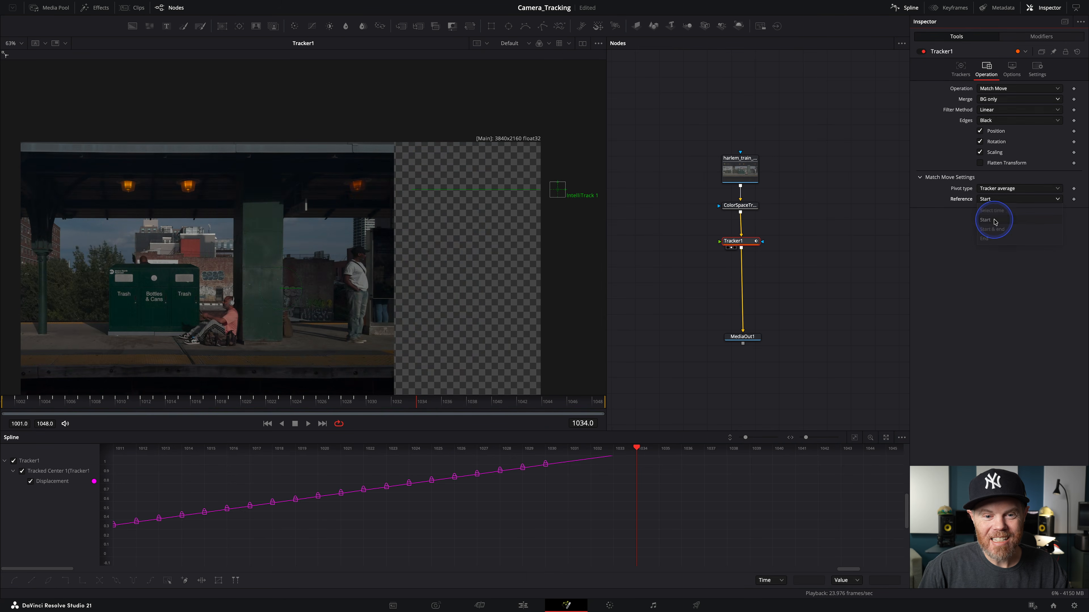
# Add a second Tracker fed by the Color Space Transform, view it at frame 1001, and place its pattern on the second lamp from the right.
pyautogui.press('space')
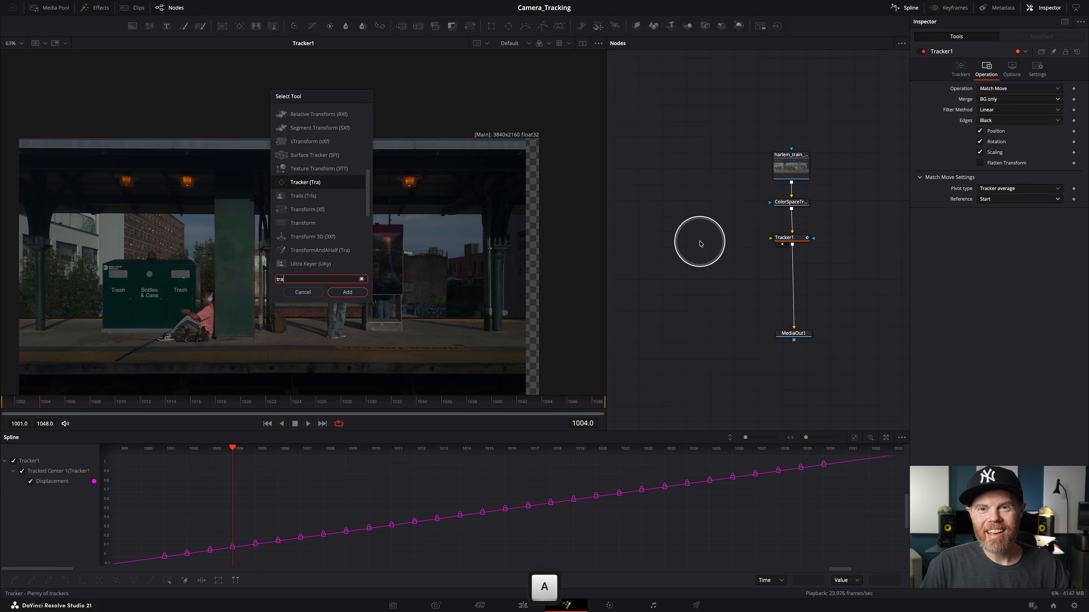
pyautogui.press('1')
pyautogui.click(189, 448)
pyautogui.moveTo(149, 211); pyautogui.dragTo(354, 182)
pyautogui.scroll(10, 354, 183)
pyautogui.scroll(-8, 342, 187)
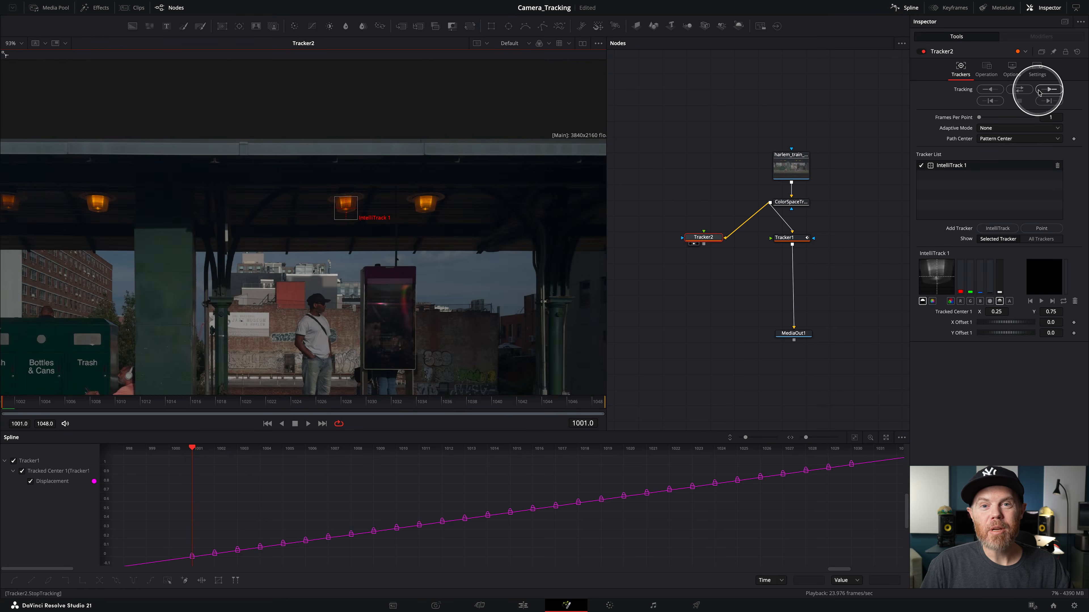
# Track the second lamp forward through the clip and show the end of its displacement curve in the Spline editor.
pyautogui.click(1048, 89)
pyautogui.click(617, 298)
pyautogui.scroll(-3, 456, 243)
pyautogui.click(192, 522)
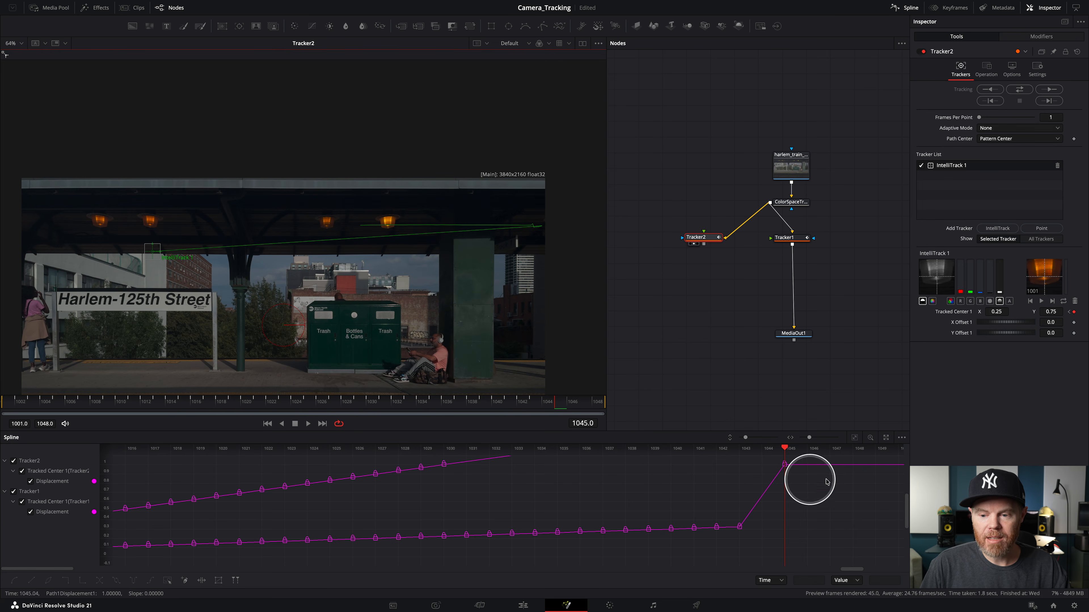
# Show only the selected Tracker2's displacement curve in the Spline editor and fit the whole curve to the view.
pyautogui.click(901, 438)
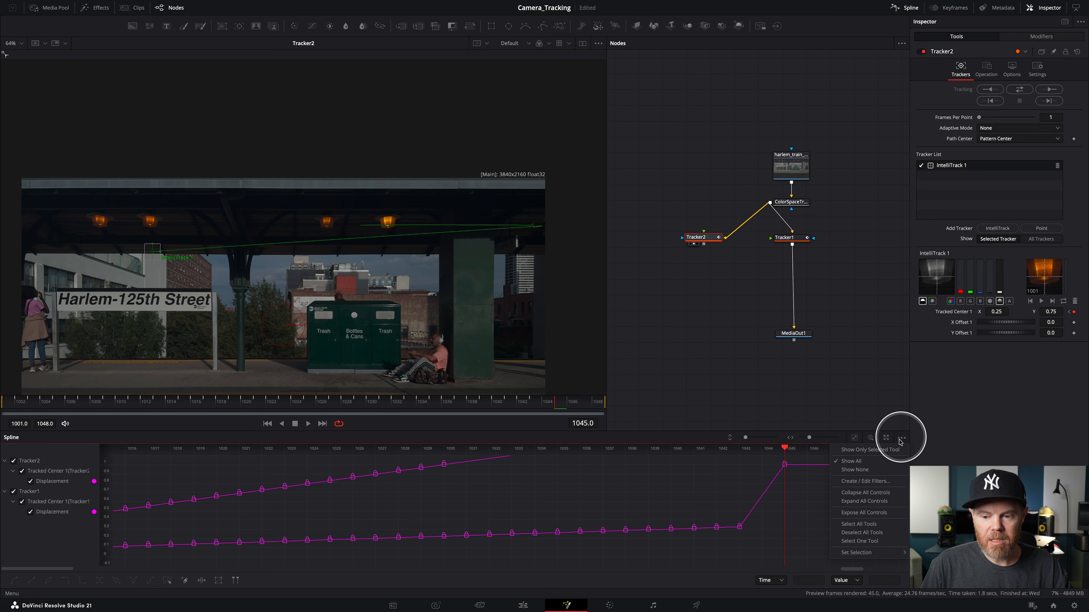
pyautogui.press('ctrl')
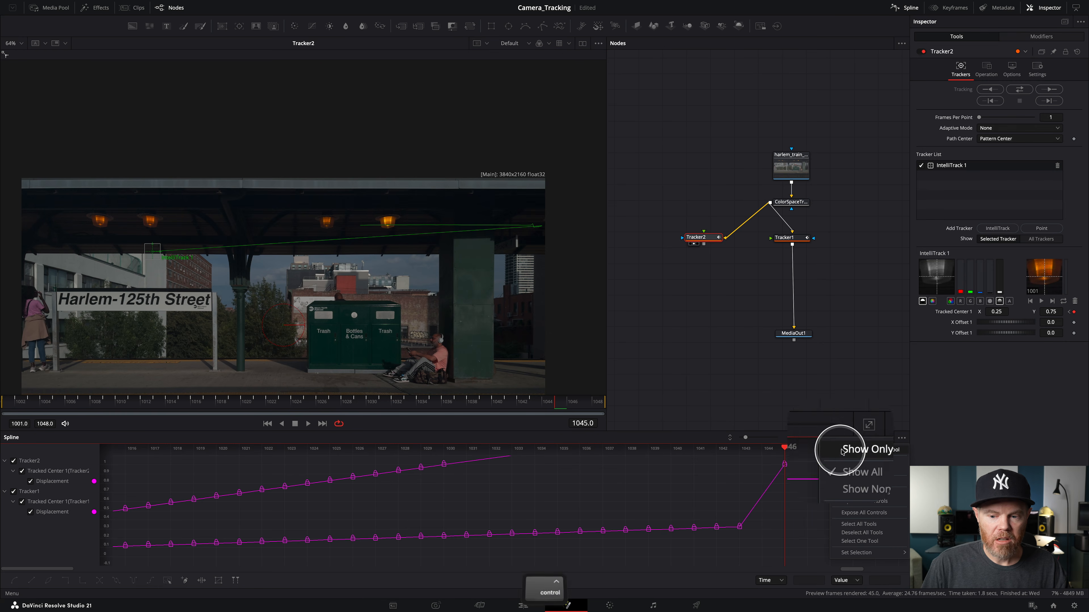
pyautogui.click(877, 453)
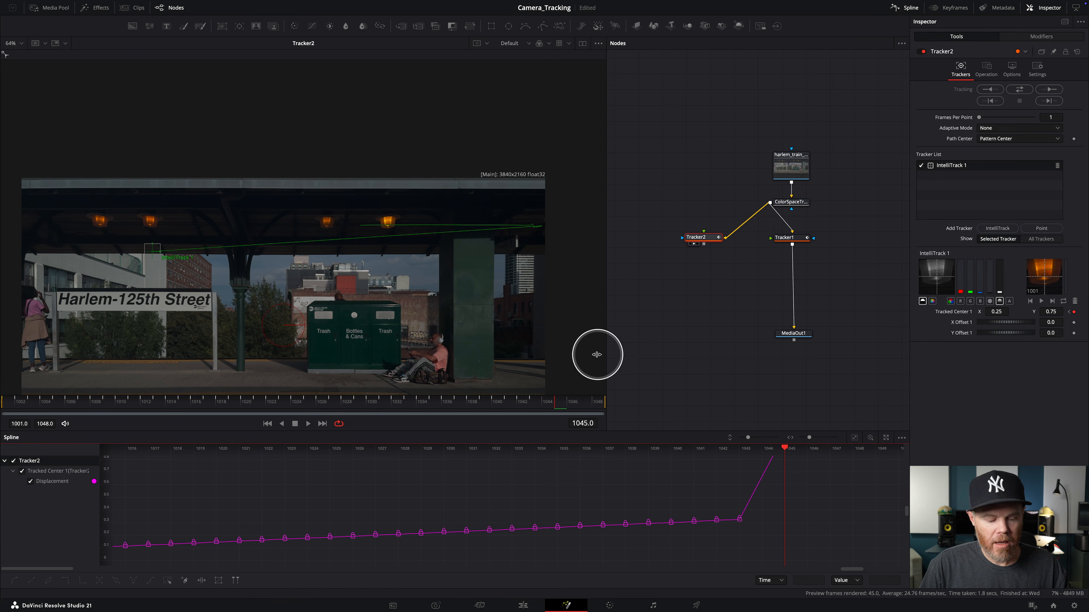
pyautogui.click(855, 438)
# Step back and forth through the late frames with the lamp up close to find its last reliable track point, stopping at frame 1039.
pyautogui.press('[')
pyautogui.press('[')
pyautogui.press('[')
pyautogui.press('[')
pyautogui.press('[')
pyautogui.press('[')
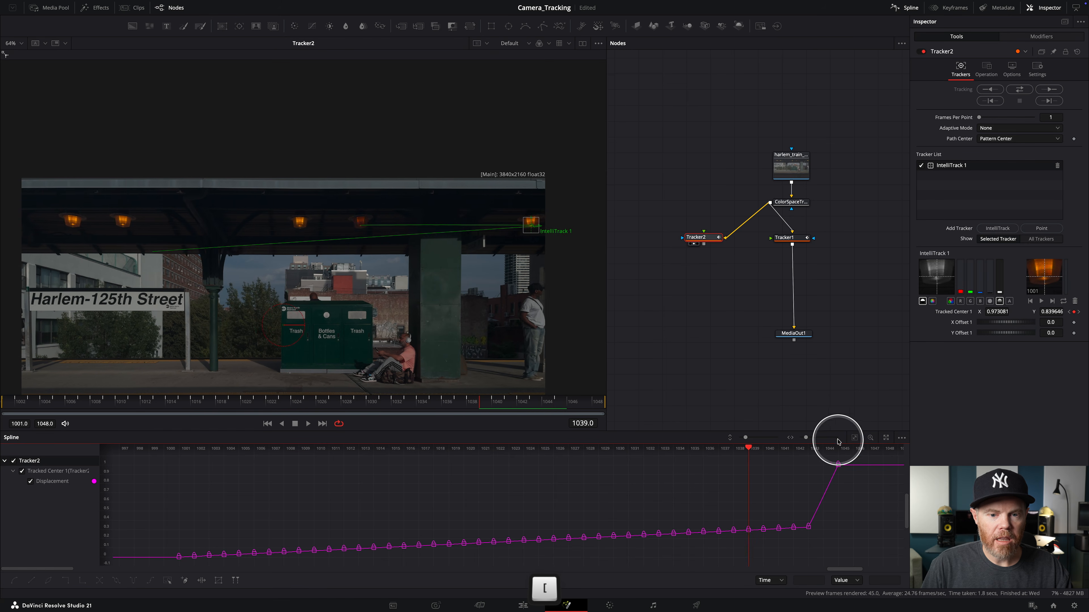
pyautogui.press('[')
pyautogui.press('[')
pyautogui.press('[')
pyautogui.scroll(6, 514, 185)
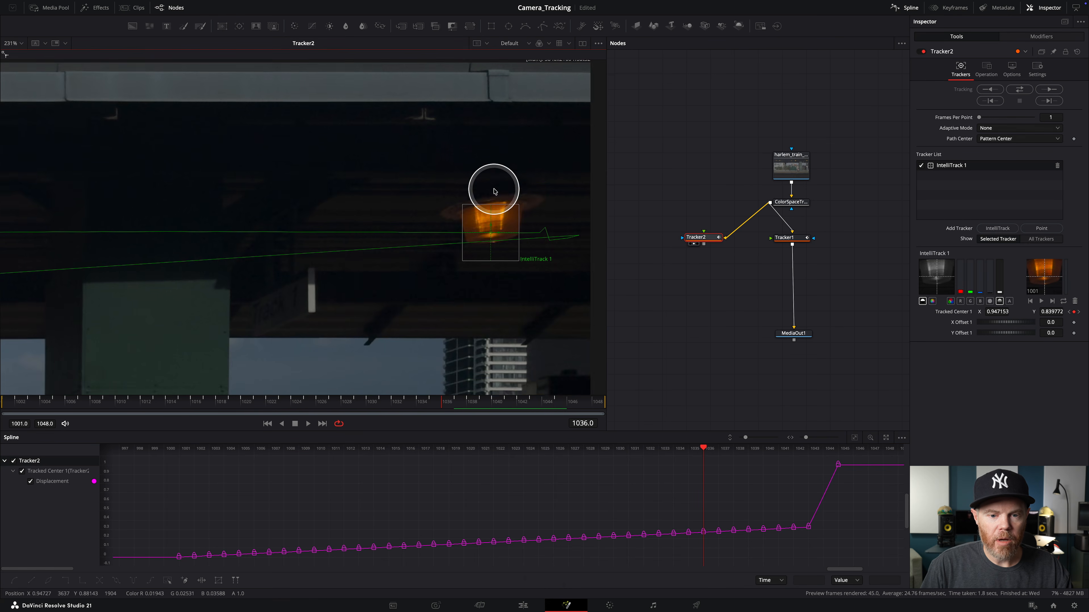
pyautogui.scroll(2, 514, 193)
pyautogui.press(']')
pyautogui.press(']')
pyautogui.press(']')
pyautogui.press(']')
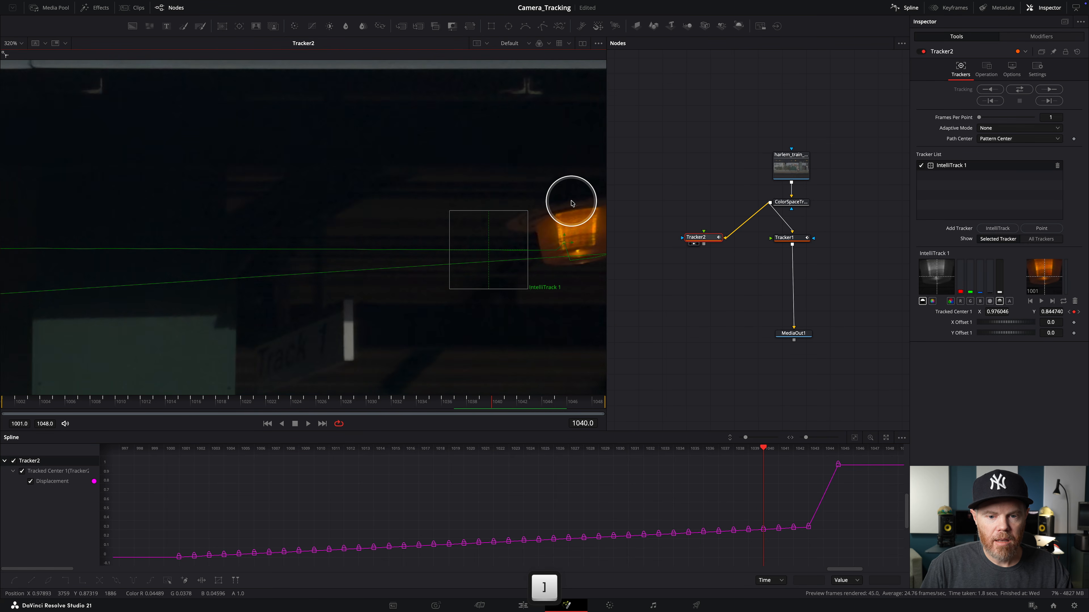
pyautogui.press('[')
pyautogui.moveTo(555, 252); pyautogui.dragTo(503, 240)
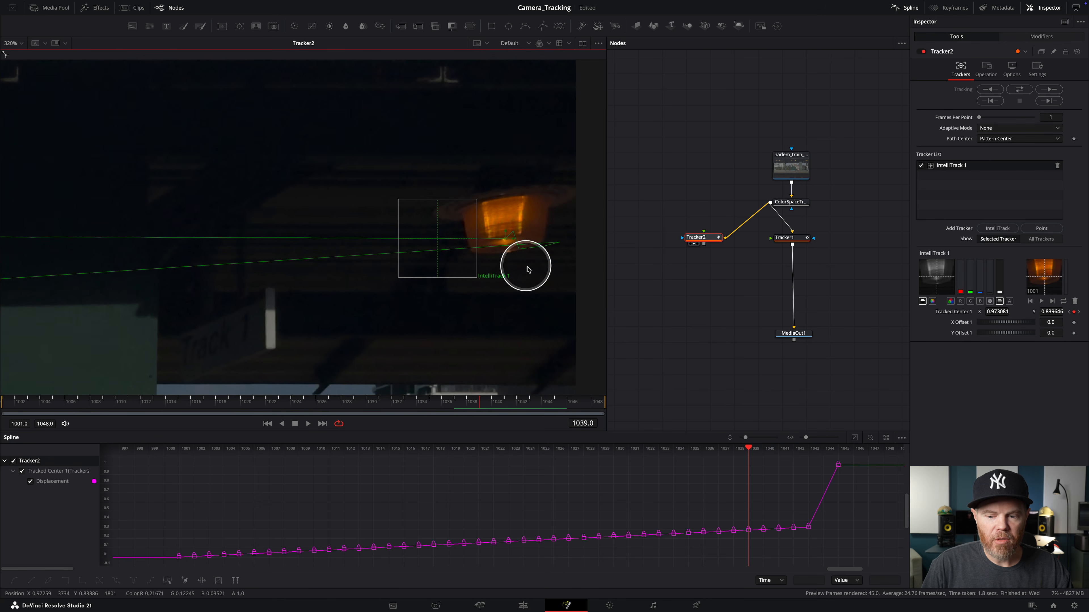
# Delete Tracker2's displacement keyframes after frame 1039 and apply Gradient Extrapolation to the curve.
pyautogui.moveTo(762, 548); pyautogui.dragTo(868, 454)
pyautogui.press('Delete')
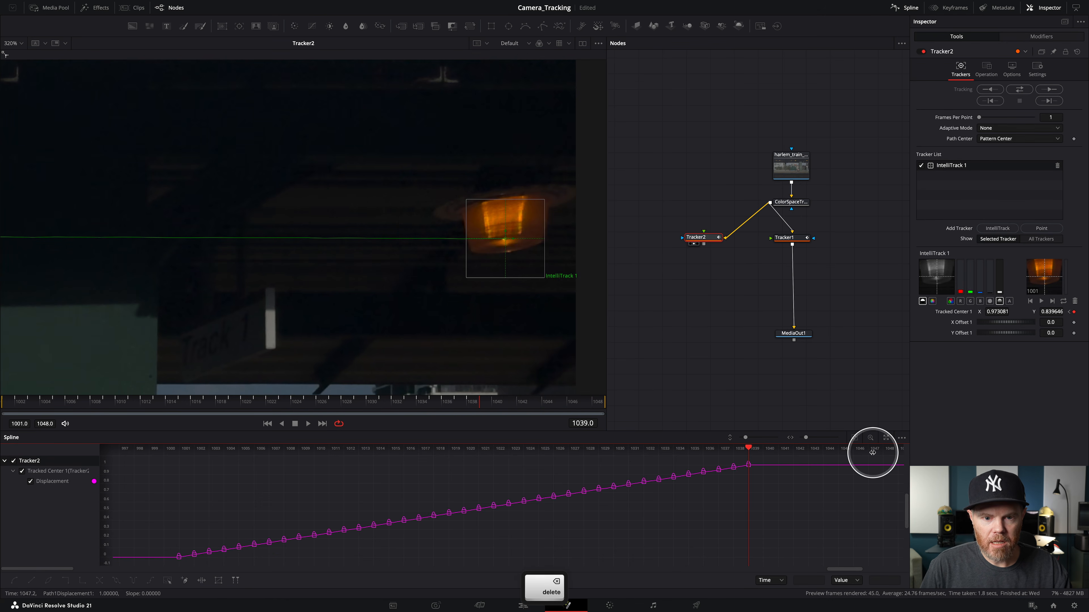
pyautogui.rightClick(607, 532)
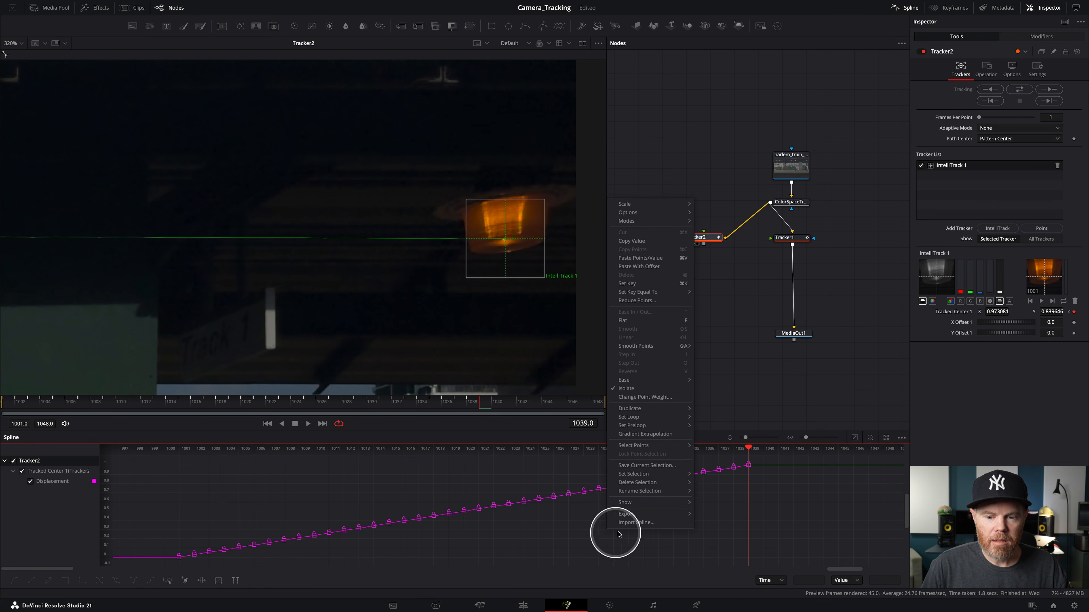
pyautogui.click(659, 443)
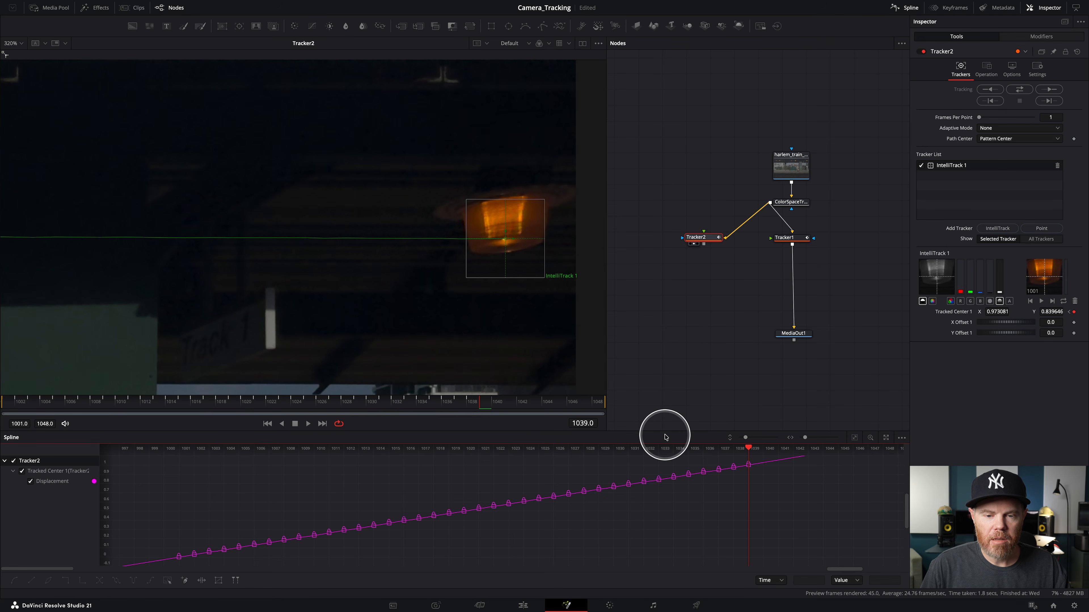
# Play the extrapolated track with the wider frame in view, and suspend IntelliTrack 1 in the tracker list.
pyautogui.press('space')
pyautogui.scroll(-5, 388, 314)
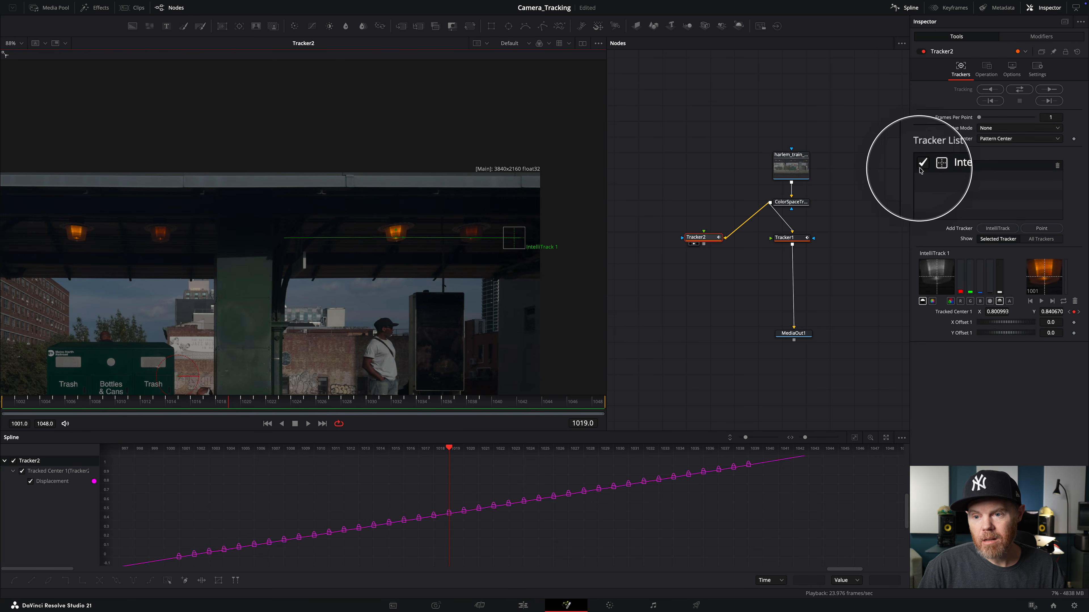
pyautogui.click(921, 166)
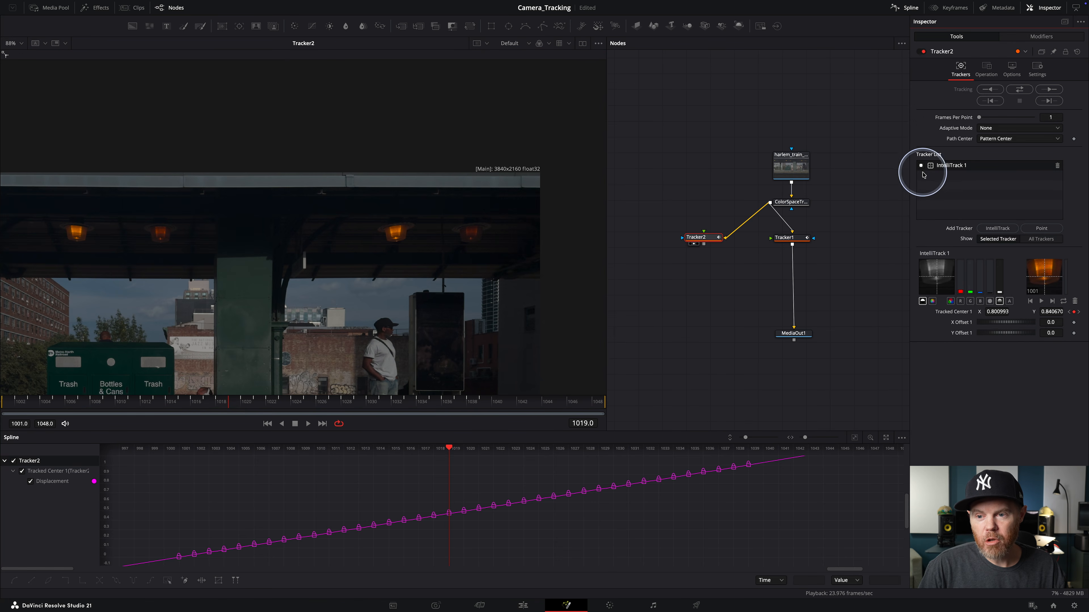
pyautogui.press('ctrl')
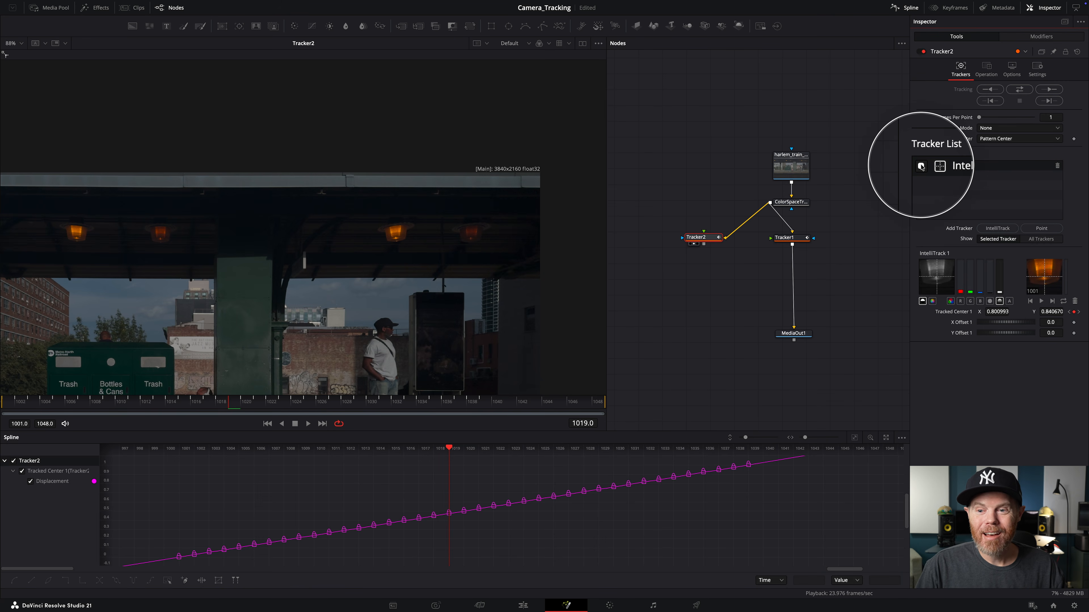
# Set Tracker2's operation to Match Move with Merge on BG only, and play the result.
pyautogui.click(986, 68)
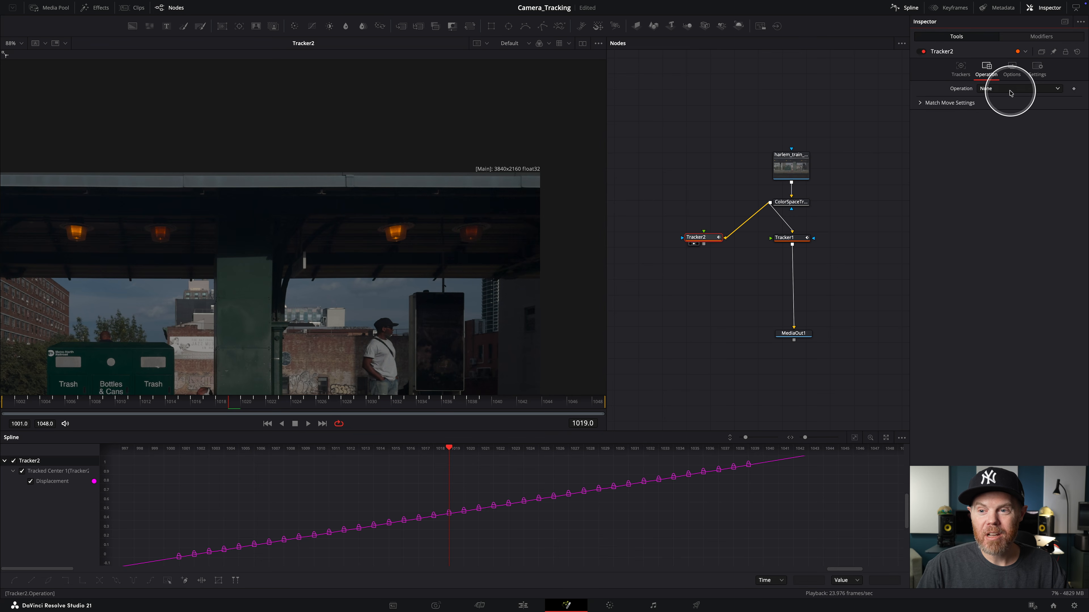
pyautogui.click(994, 109)
pyautogui.click(994, 99)
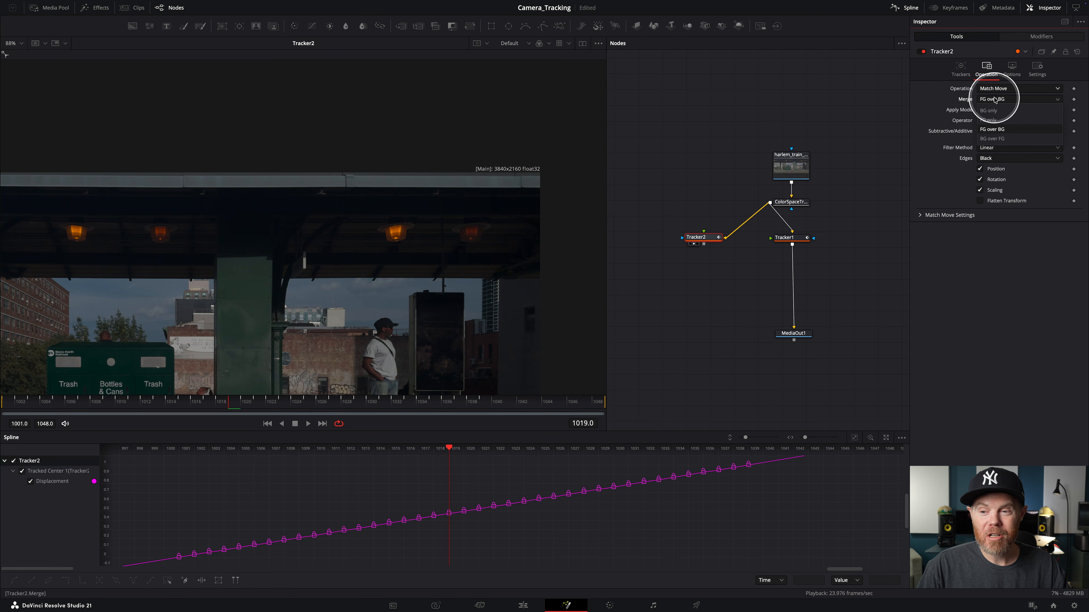
pyautogui.click(989, 110)
pyautogui.press('space')
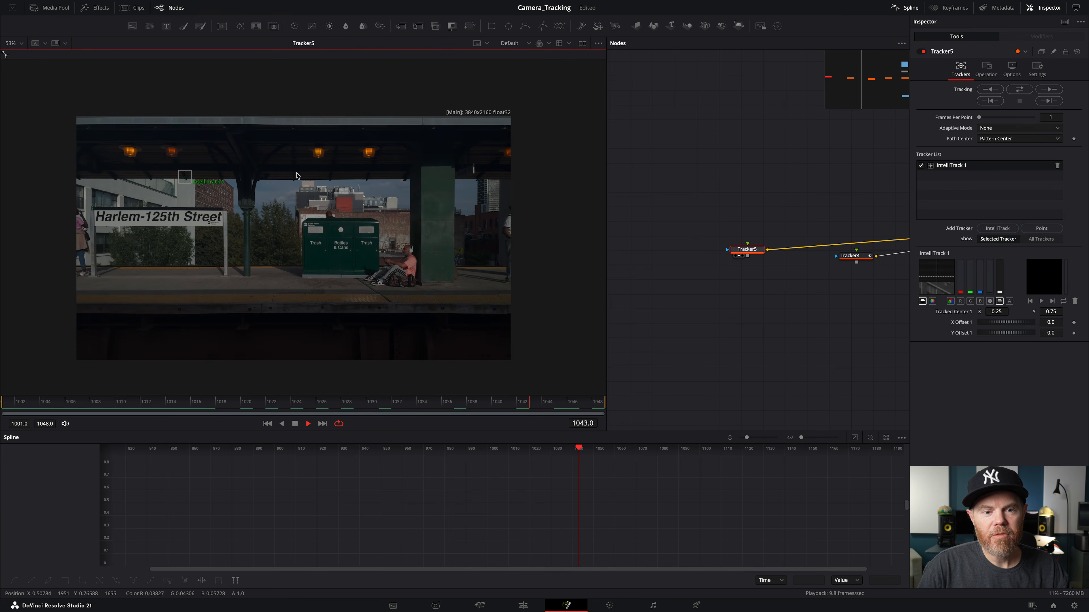
# Go to the last frame, 1048, and place Tracker5's pattern on the second lamp from the left.
pyautogui.press('space')
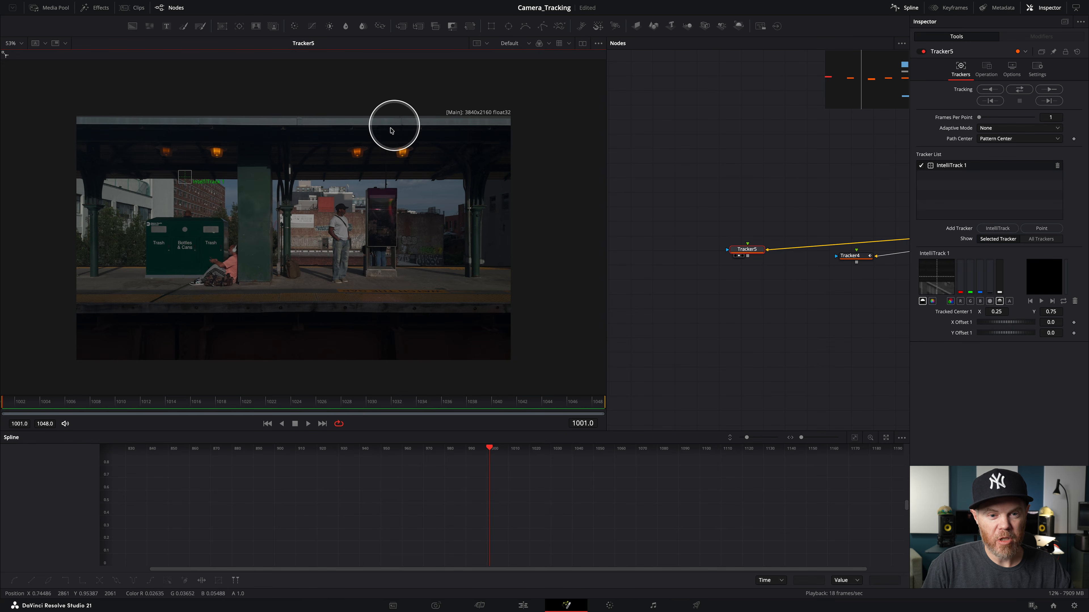
pyautogui.moveTo(85, 404); pyautogui.dragTo(0, 395)
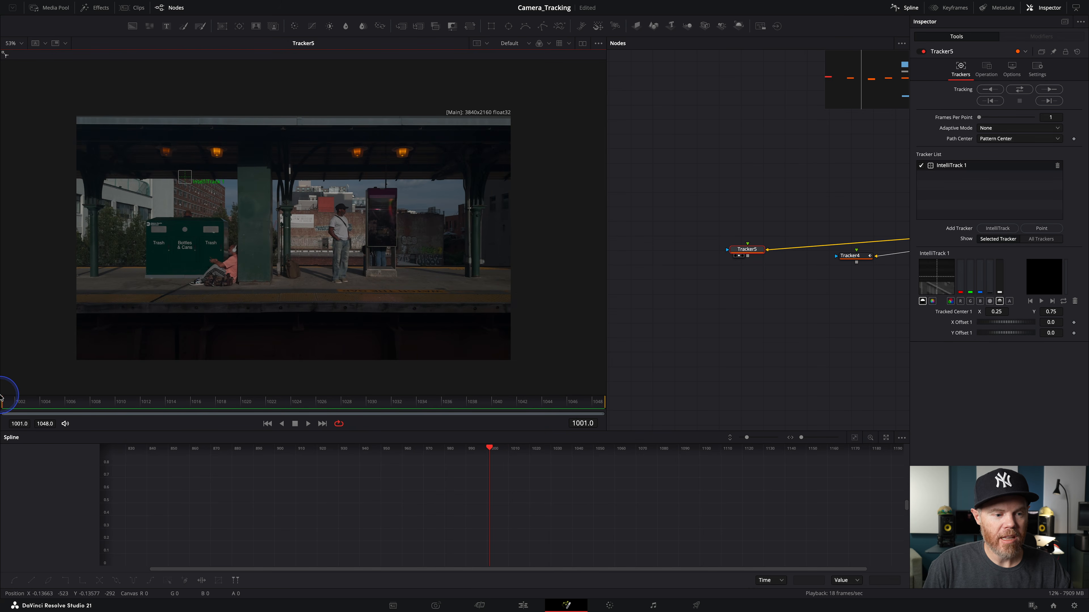
pyautogui.moveTo(2, 400); pyautogui.dragTo(675, 413)
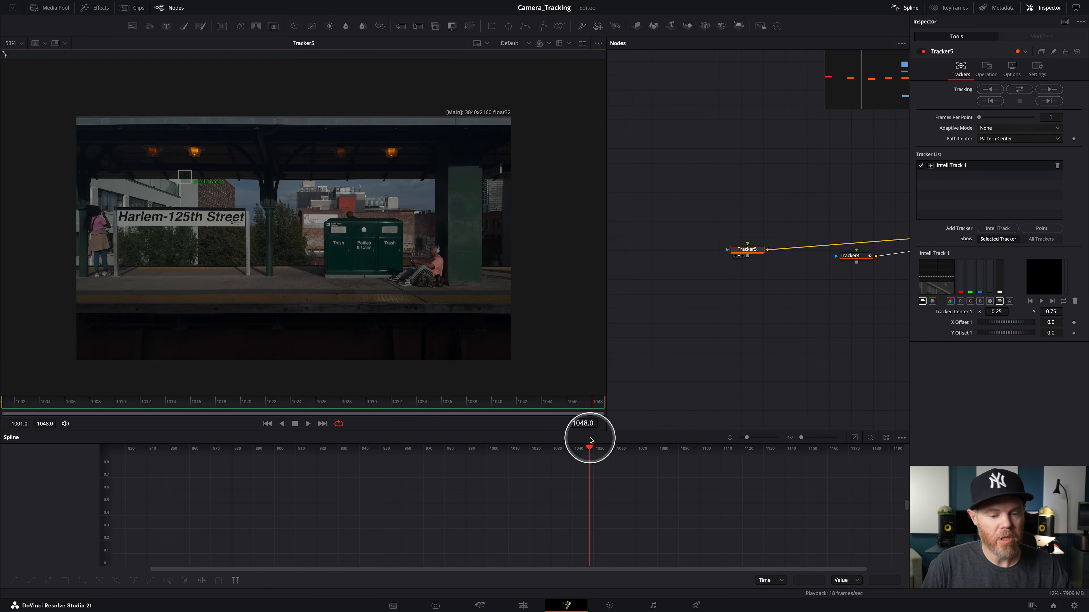
pyautogui.press('ctrl')
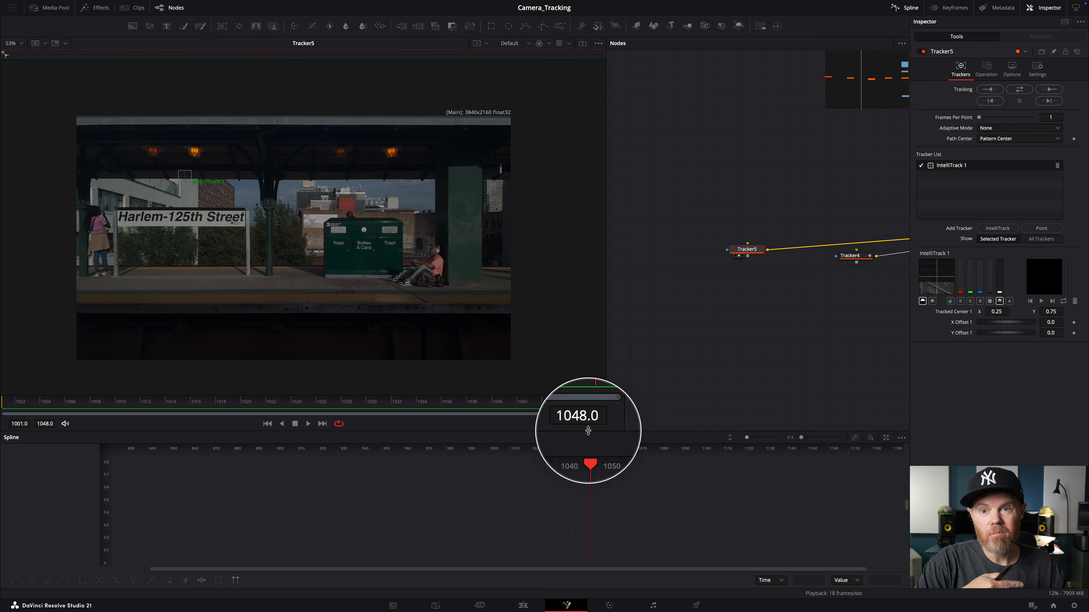
pyautogui.scroll(5, 194, 170)
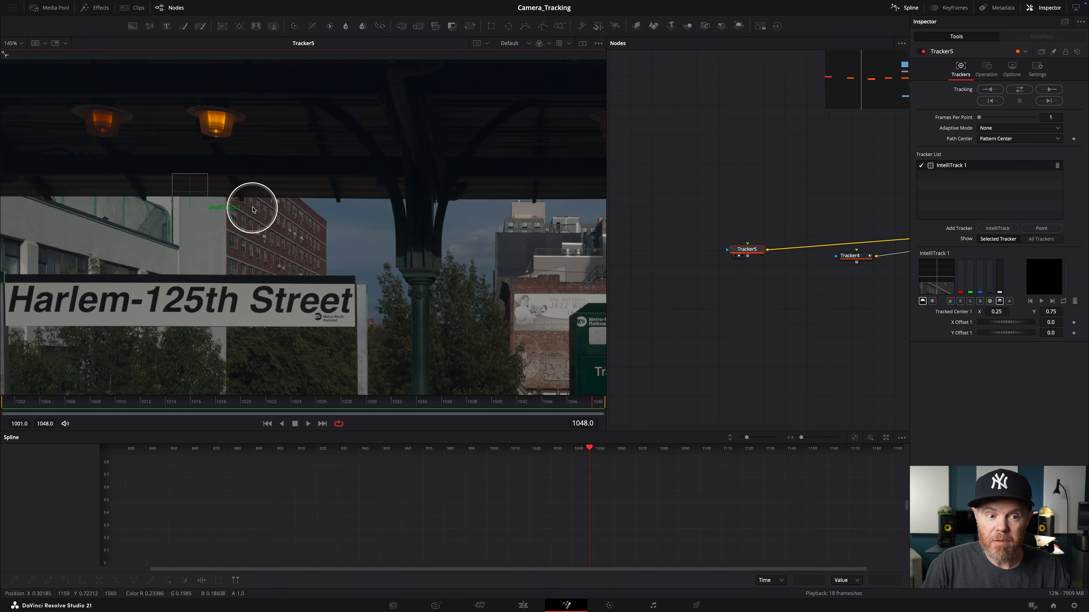
pyautogui.scroll(4, 253, 210)
pyautogui.moveTo(216, 270); pyautogui.dragTo(257, 168)
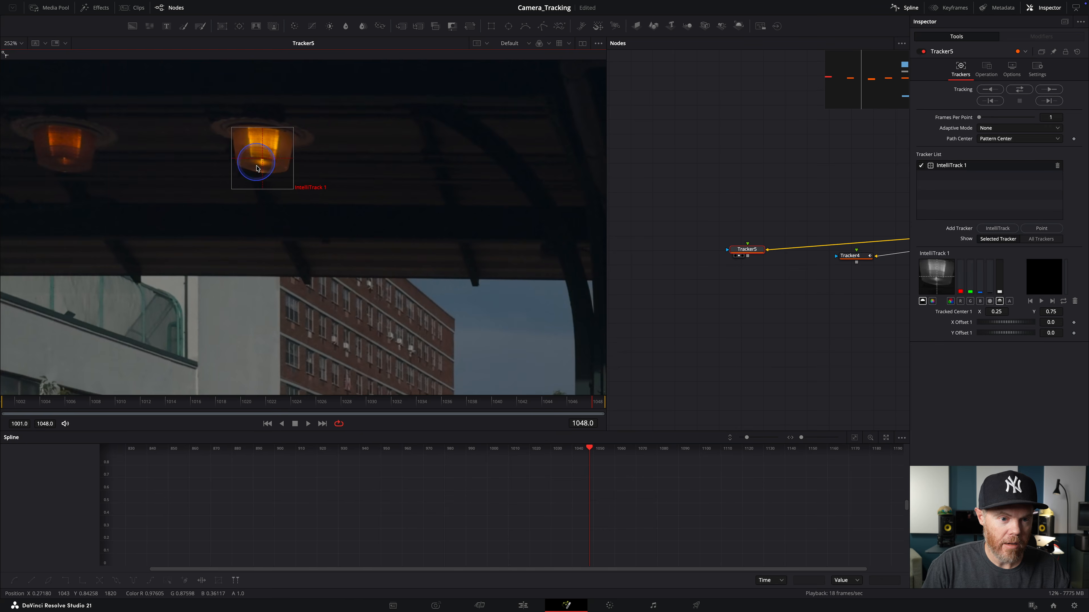
# Track the lamp in reverse from the last frame with Tracker5 and play the tracked clip.
pyautogui.scroll(-7, 257, 168)
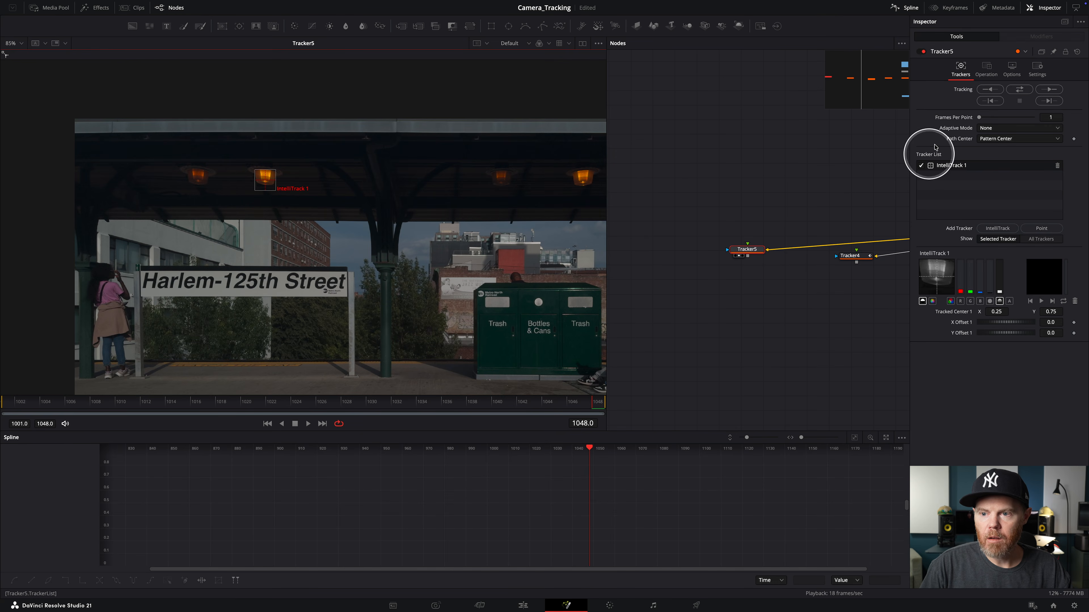
pyautogui.click(984, 98)
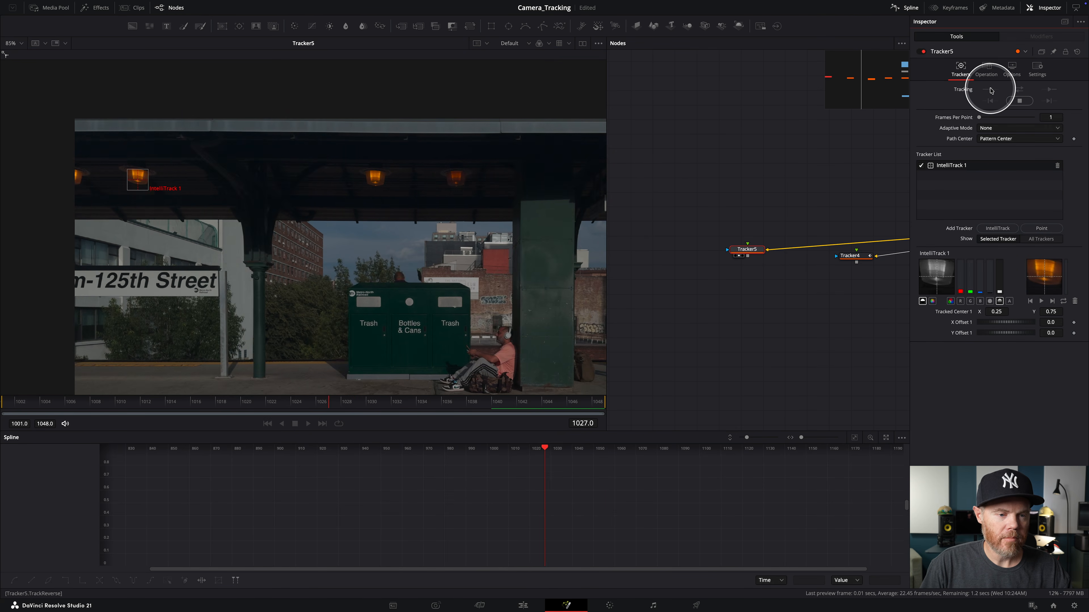
pyautogui.press('space')
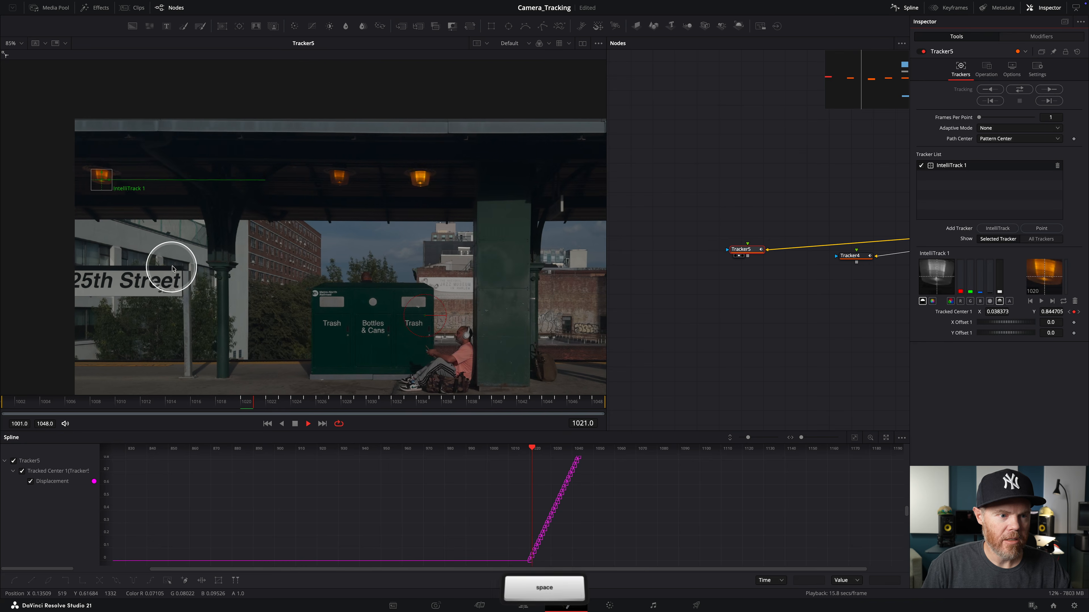
pyautogui.press('space')
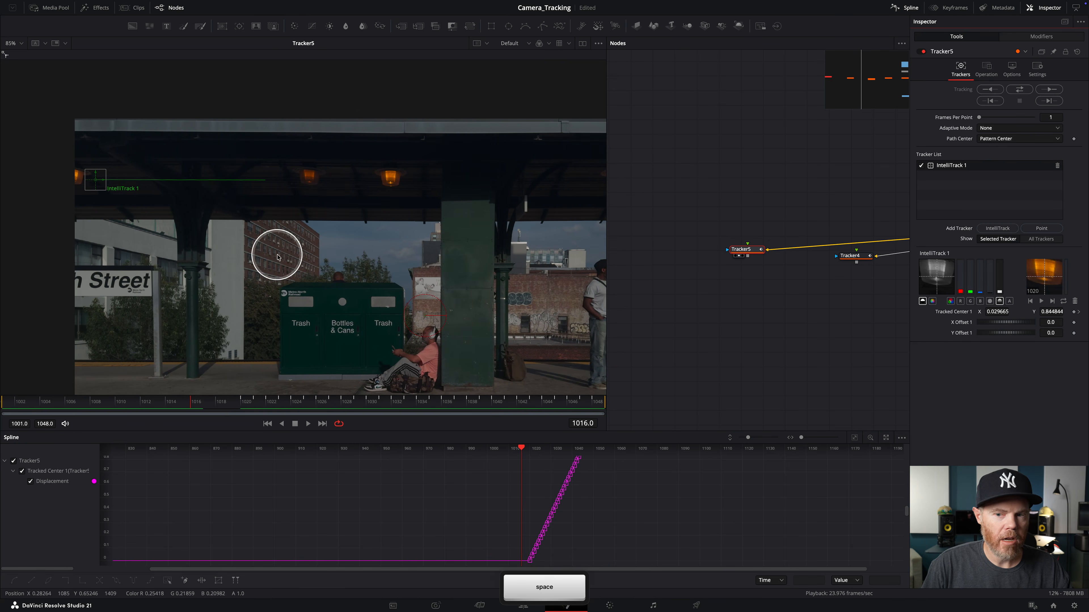
# Set Tracker5's operation to Match Move with Merge on BG only, and suspend IntelliTrack 1 in the tracker list.
pyautogui.click(986, 69)
pyautogui.click(988, 88)
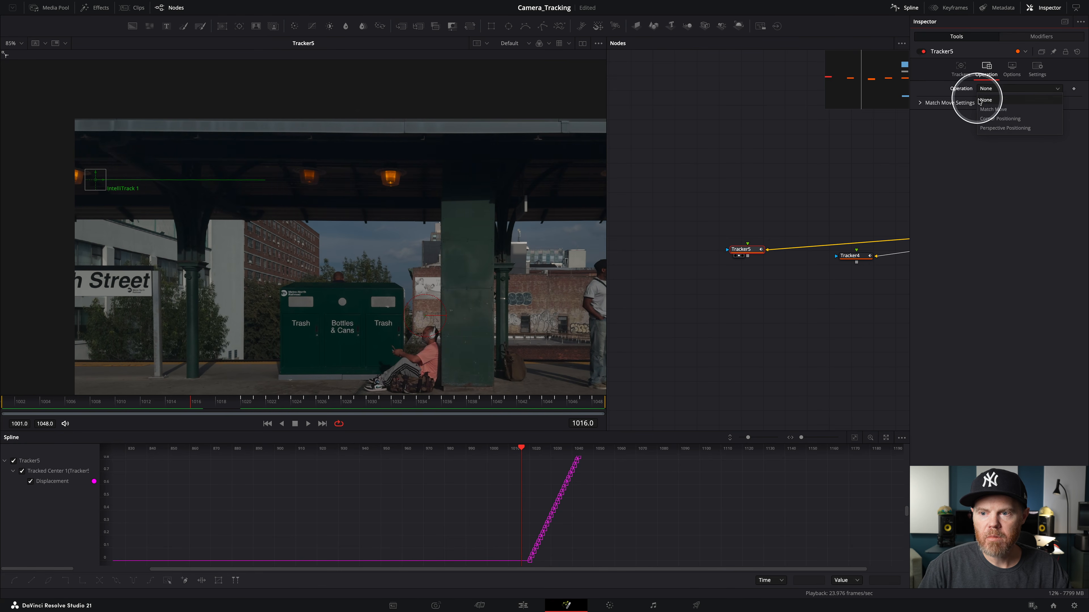
pyautogui.click(993, 110)
pyautogui.click(1000, 99)
pyautogui.click(960, 68)
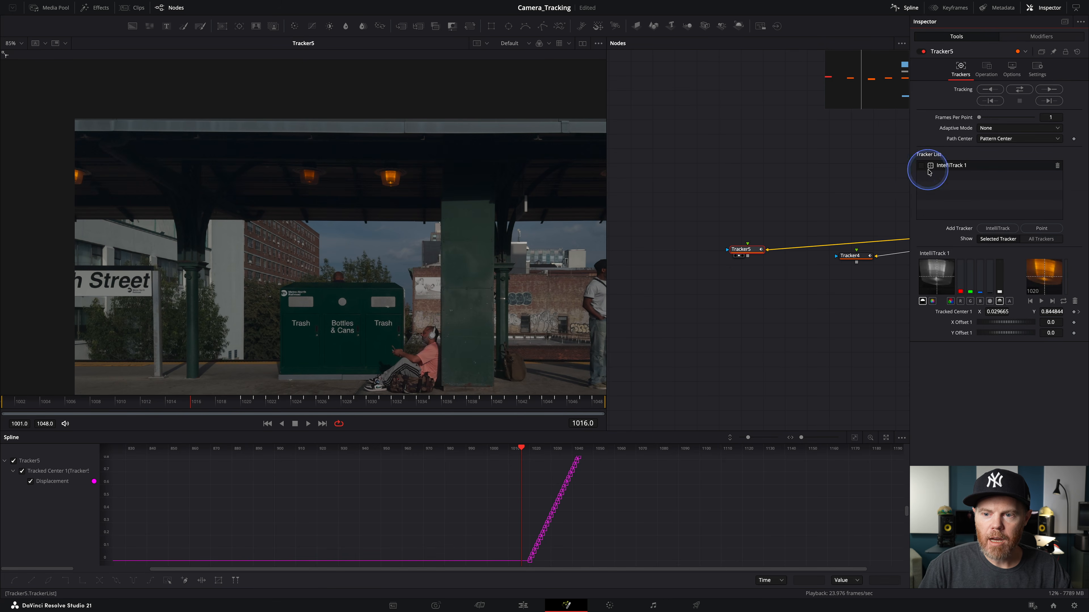
# Play Tracker5's match move to check the lamp's position, and set the Match Move reference to End.
pyautogui.press('space')
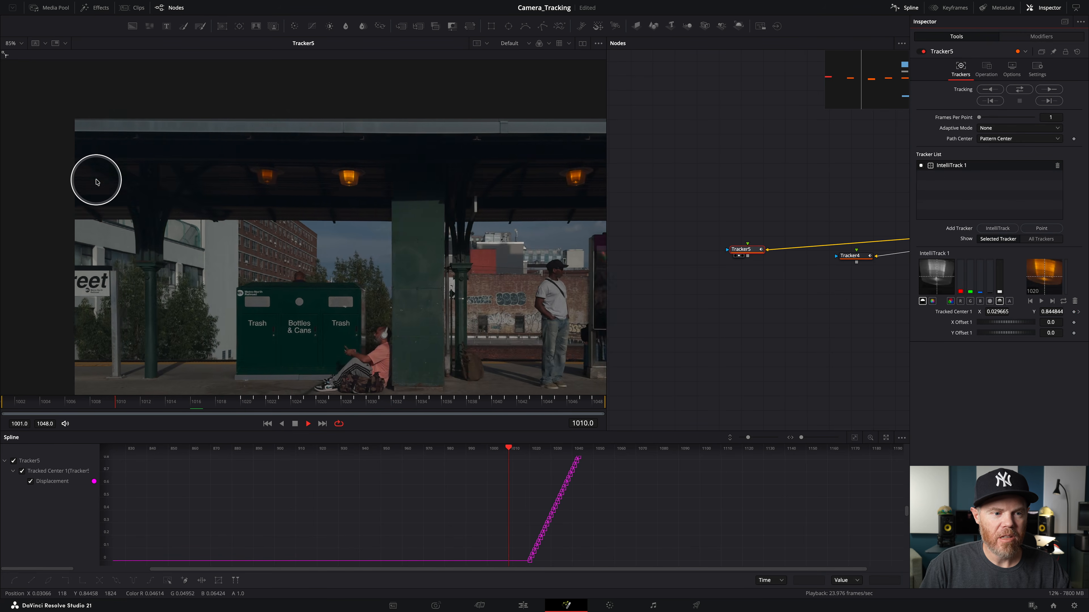
pyautogui.press('space')
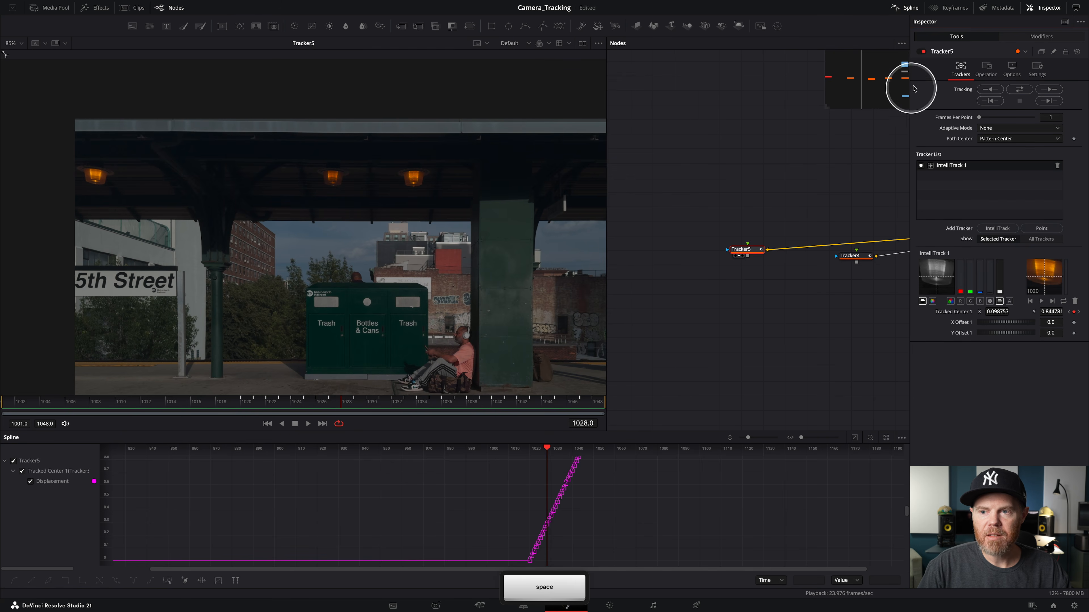
pyautogui.click(986, 72)
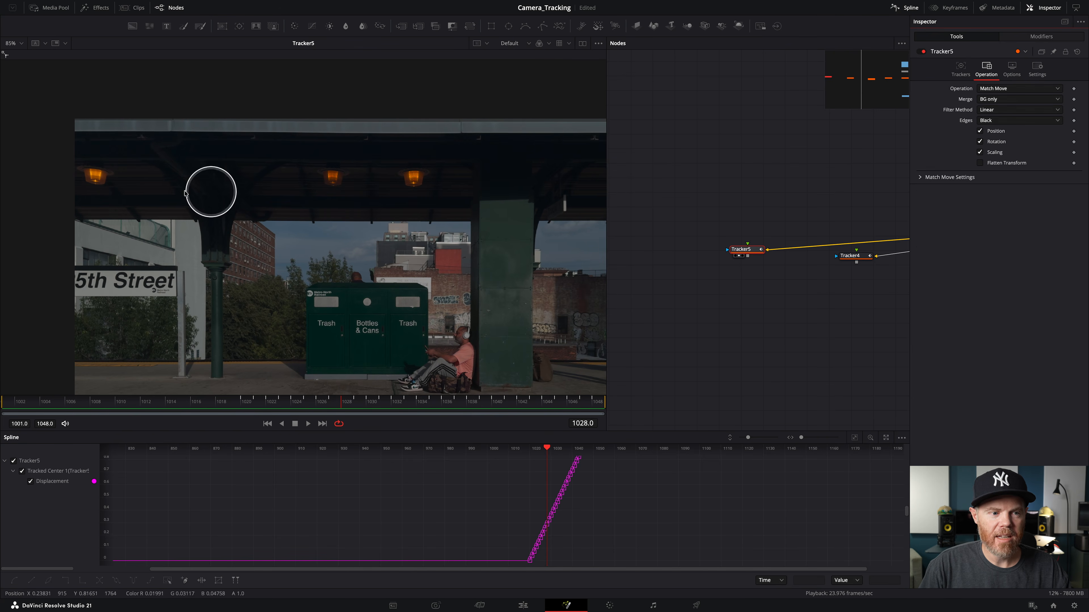
pyautogui.press('space')
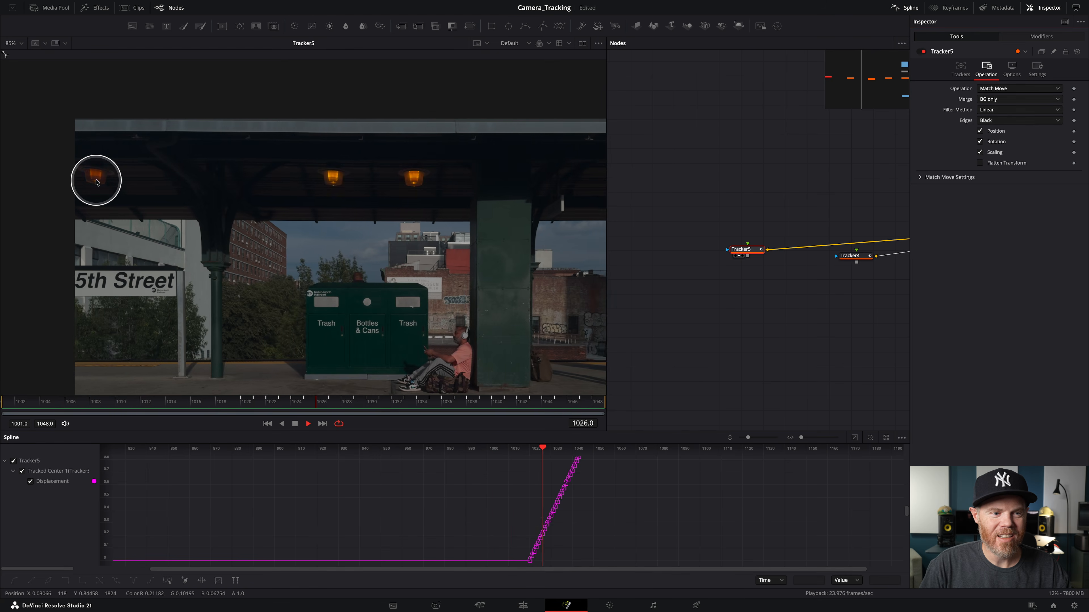
pyautogui.press('space')
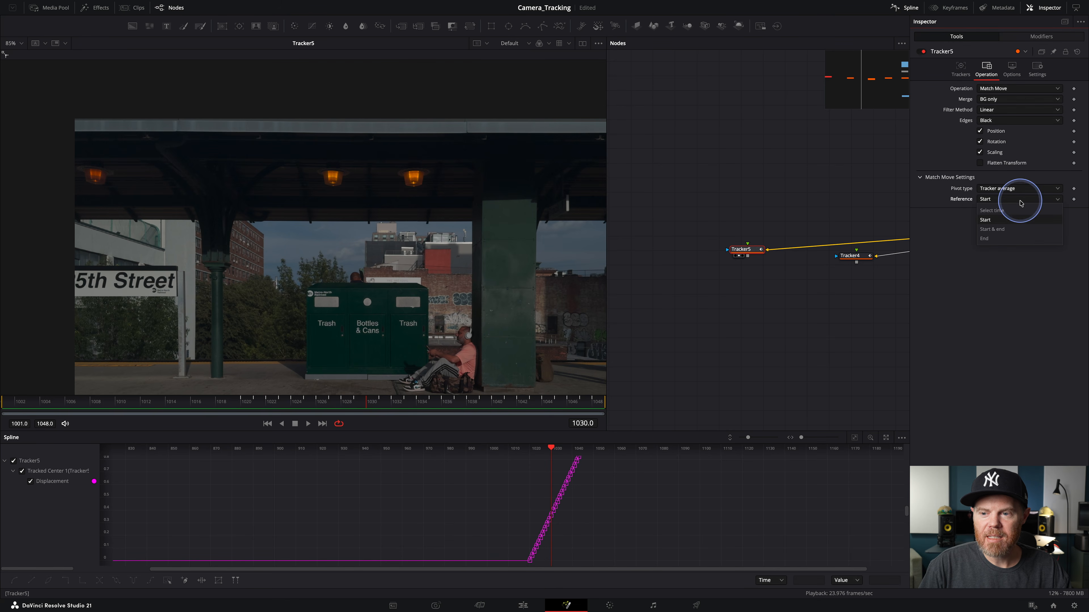
pyautogui.press('ctrl')
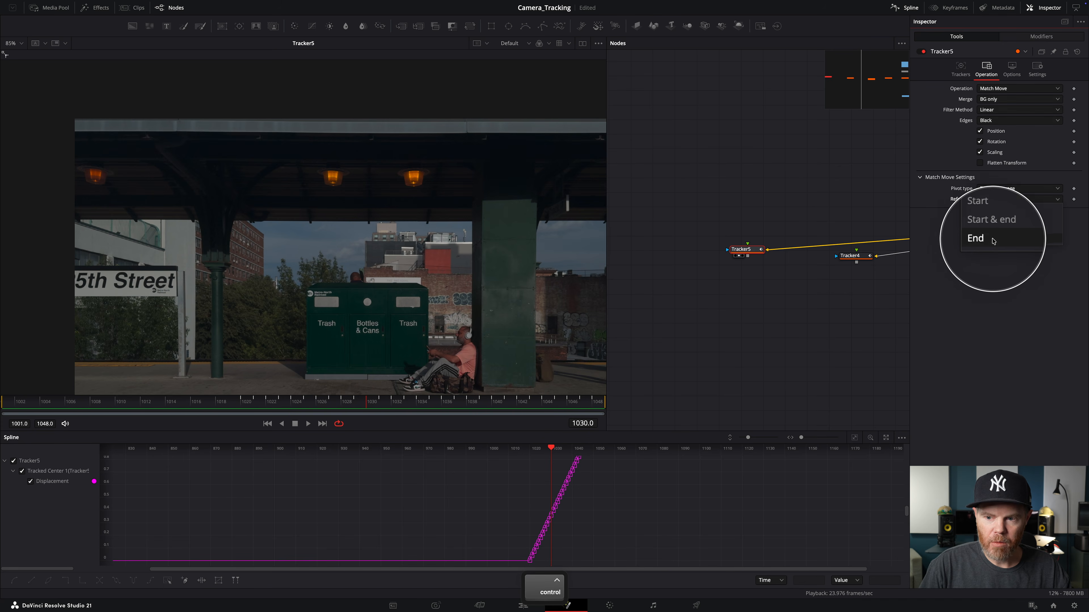
pyautogui.click(992, 241)
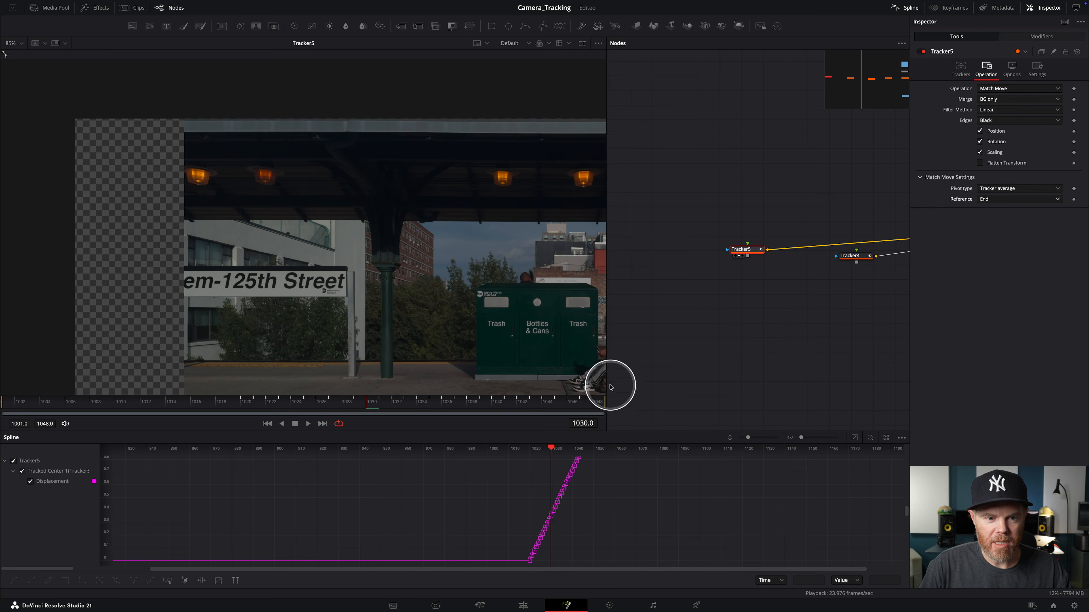
# Extrapolate Tracker5's displacement curve beyond its keyframes and play the match move to check that the lamp stays locked.
pyautogui.press('space')
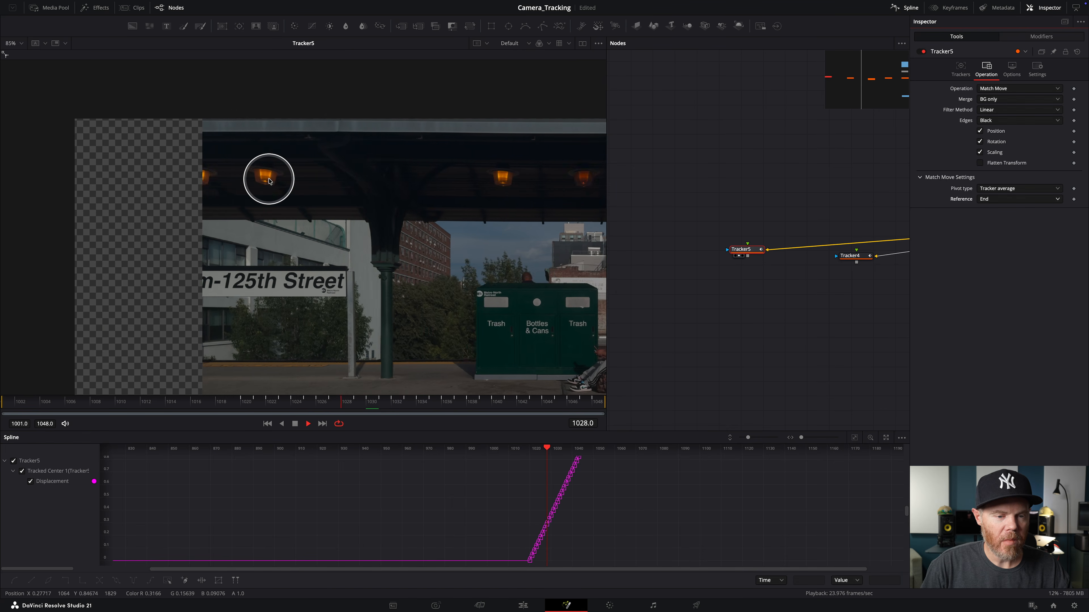
pyautogui.press('space')
pyautogui.click(854, 438)
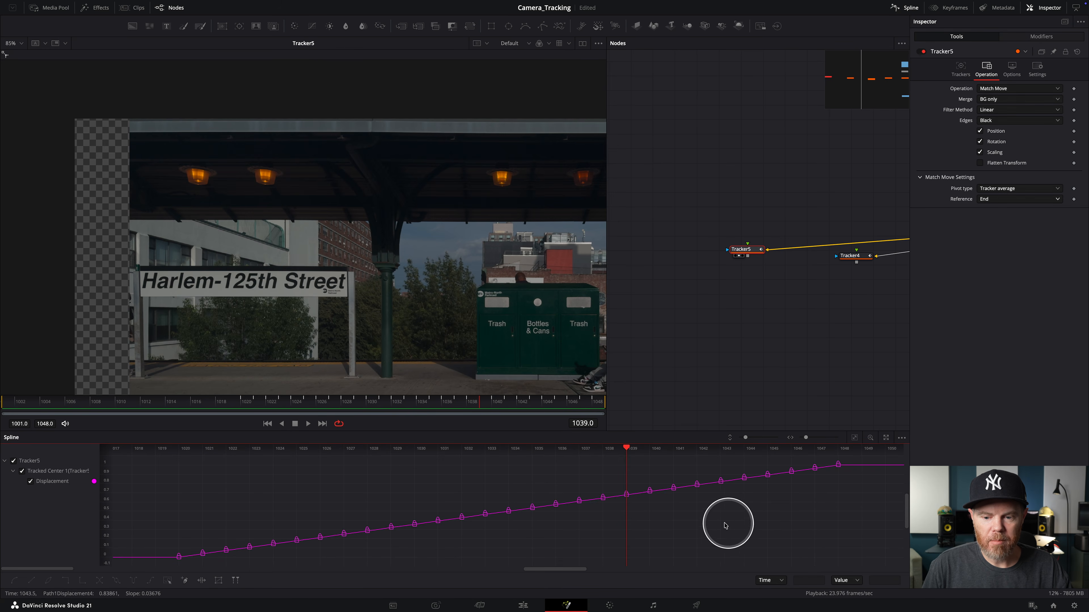
pyautogui.rightClick(706, 526)
pyautogui.click(753, 429)
pyautogui.press('space')
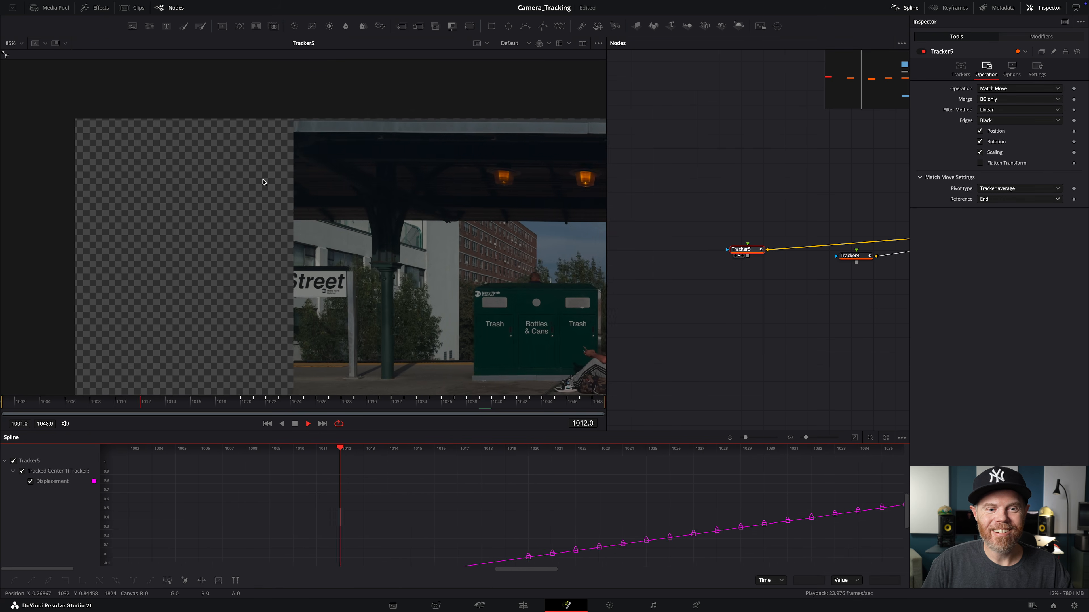
# Add a Tracker6 node fed by the colour space transform and show it in the viewer.
pyautogui.click(695, 218)
pyautogui.hotkey('shift', 'space')
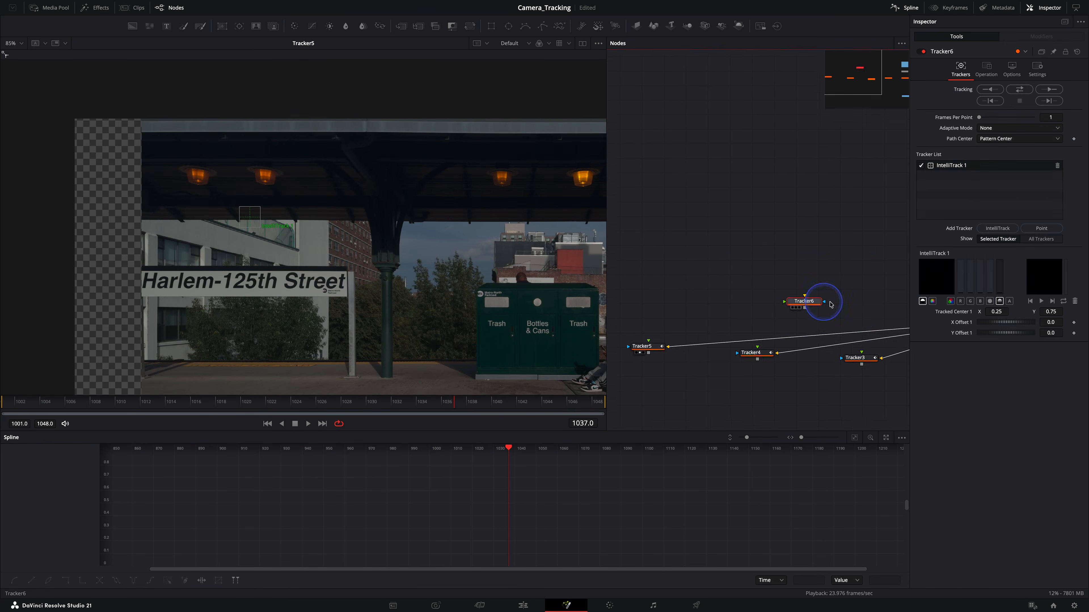
pyautogui.hscroll(3, 830, 302)
pyautogui.click(867, 277)
pyautogui.moveTo(673, 296); pyautogui.dragTo(715, 334)
pyautogui.press('2')
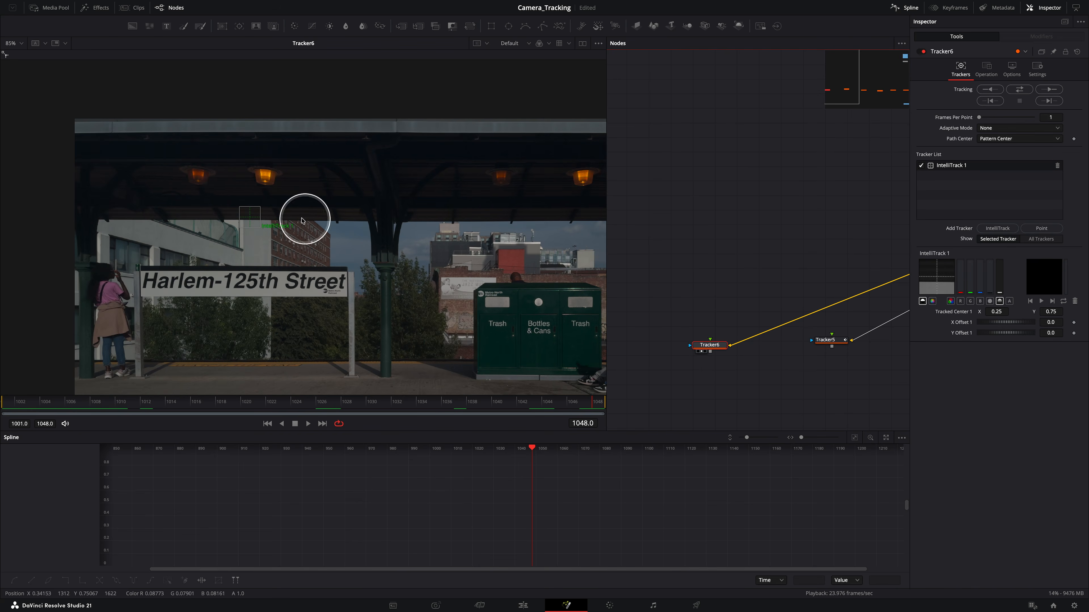
# Track the leftmost lamp in reverse from frame 1048 with Tracker6 and fit its displacement curve in the spline view.
pyautogui.click(990, 89)
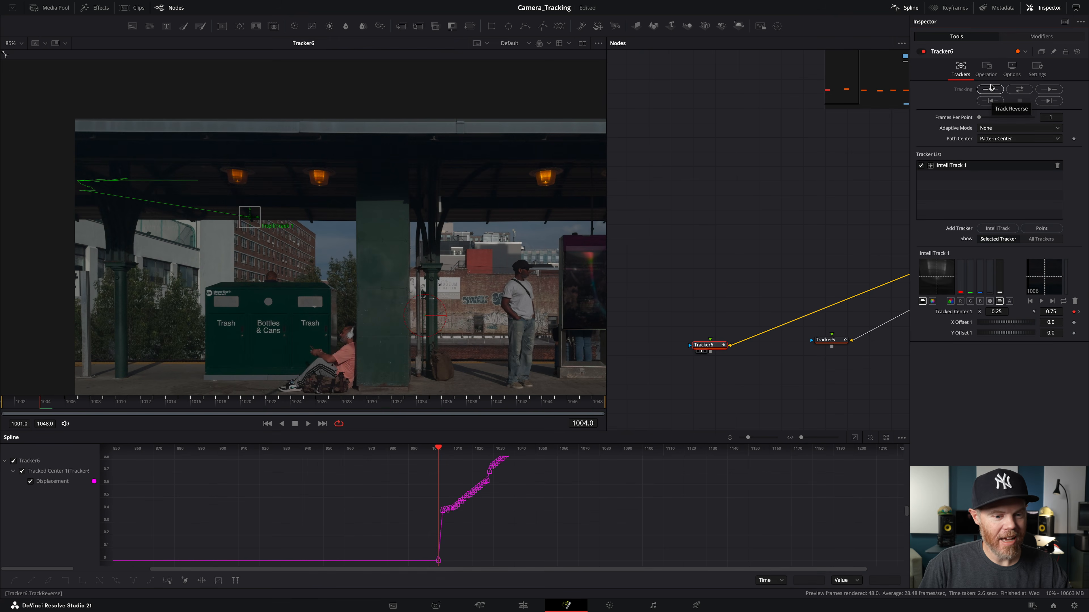
pyautogui.click(855, 438)
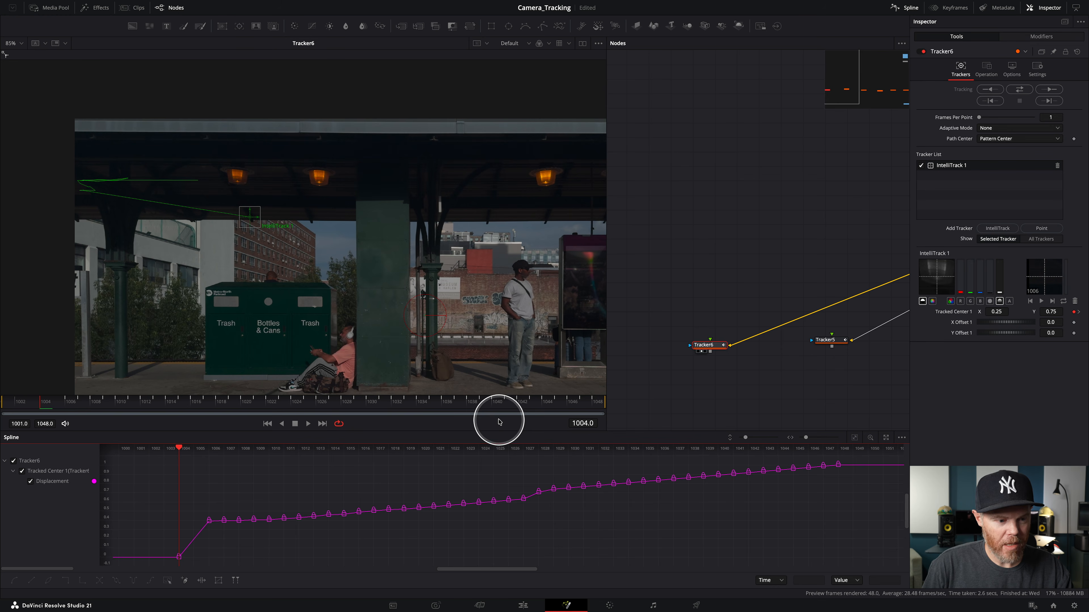
# Step through Tracker6's track frame by frame to find where its pattern leaves the lamp.
pyautogui.press(']')
pyautogui.press(']')
pyautogui.press(']')
pyautogui.press(']')
pyautogui.press(']')
pyautogui.press(']')
pyautogui.press(']')
pyautogui.press(']')
pyautogui.press(']')
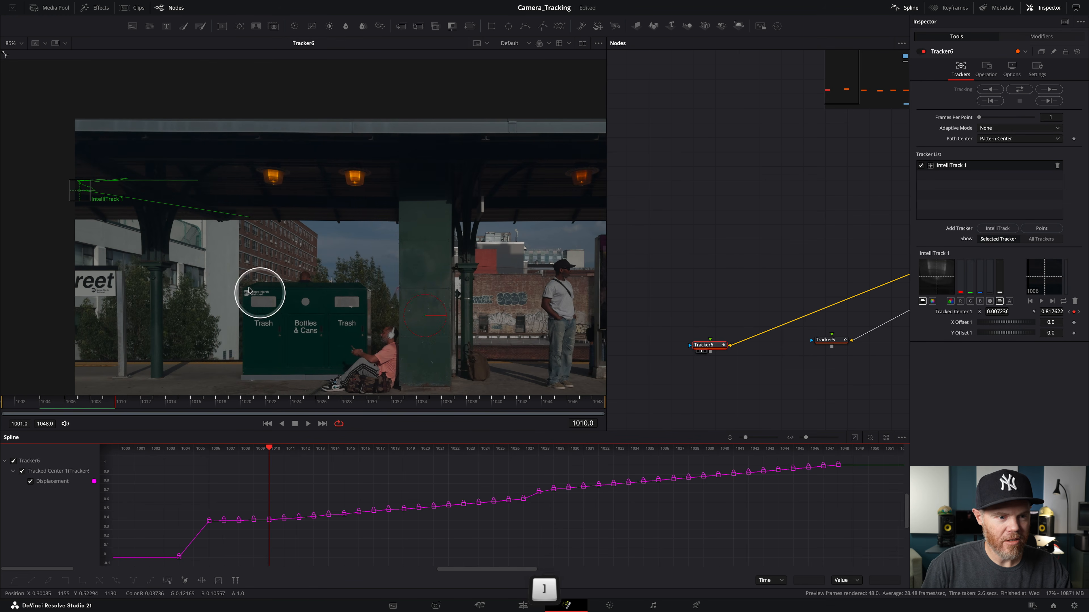
pyautogui.press(']')
pyautogui.press(']')
pyautogui.press(']')
pyautogui.press(']')
pyautogui.press(']')
pyautogui.press(']')
pyautogui.press(']')
pyautogui.press(']')
pyautogui.press(']')
pyautogui.press(']')
pyautogui.press(']')
pyautogui.press(']')
pyautogui.press(']')
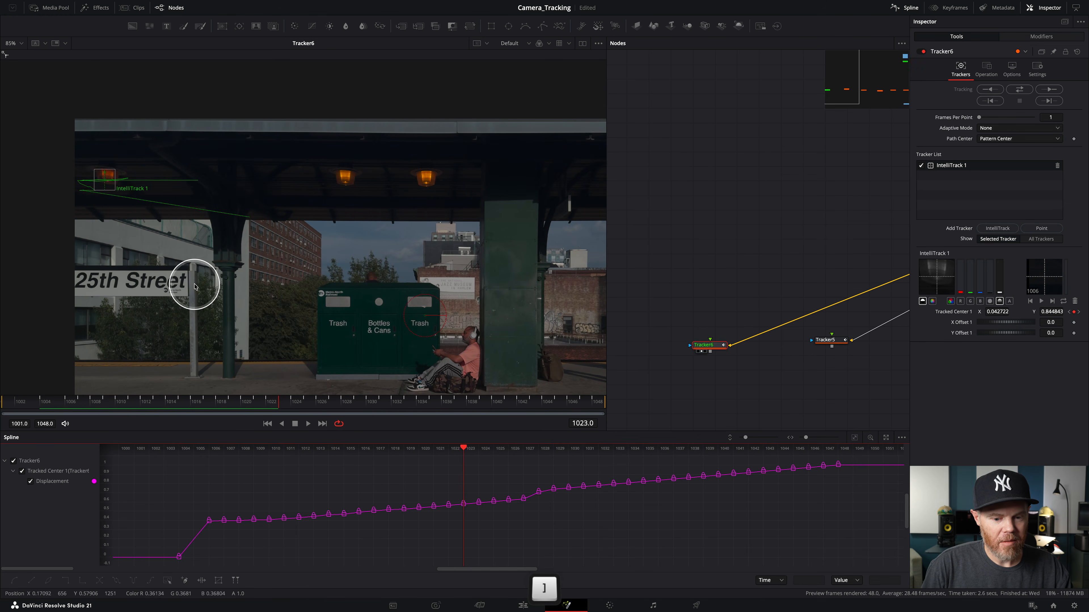
pyautogui.press(']')
pyautogui.press(']')
pyautogui.press(']')
pyautogui.scroll(5, 195, 288)
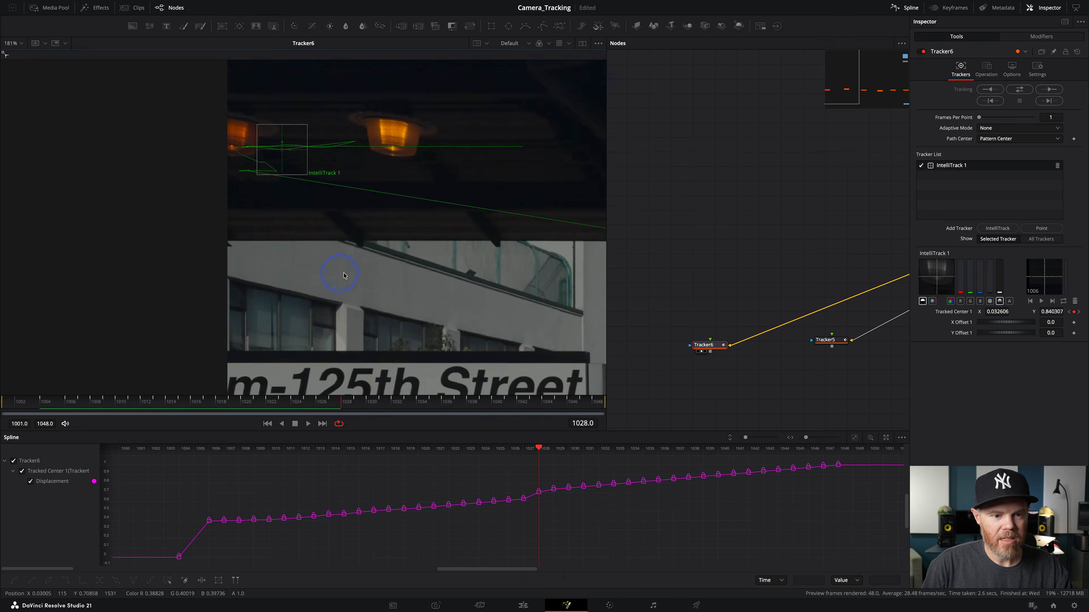
pyautogui.press(']')
pyautogui.press(']')
pyautogui.press(']')
pyautogui.moveTo(295, 228); pyautogui.dragTo(333, 309)
pyautogui.press('[')
pyautogui.press('[')
pyautogui.press('[')
pyautogui.press('[')
pyautogui.press(']')
pyautogui.press(']')
pyautogui.press('[')
pyautogui.press(']')
pyautogui.press('[')
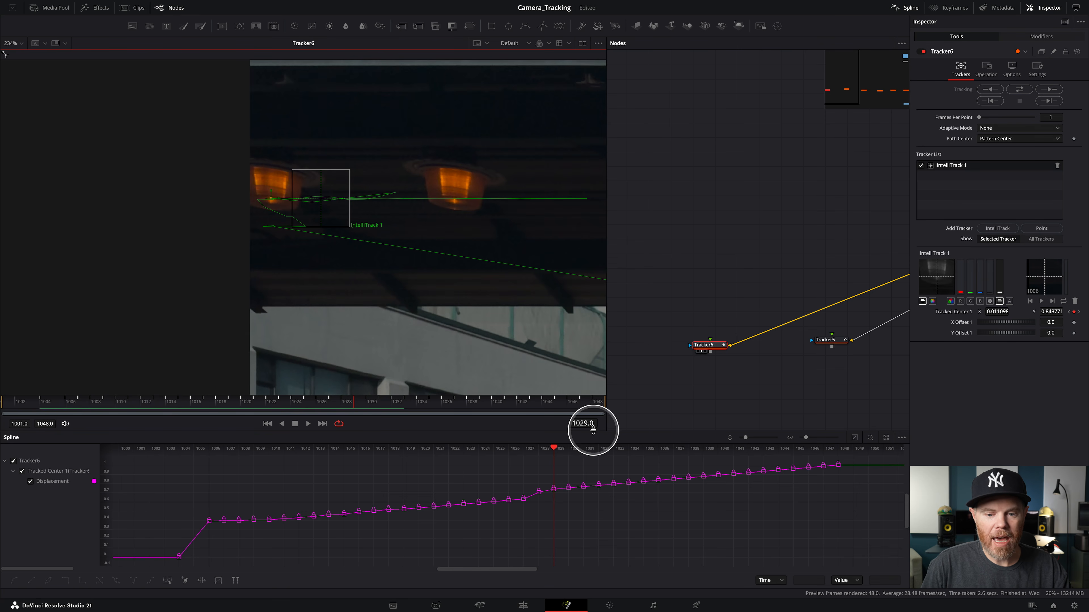
# Delete Tracker6's displacement keyframes before frame 1029, extrapolate the remaining curve, and play the clip to check it.
pyautogui.moveTo(495, 577); pyautogui.dragTo(540, 565)
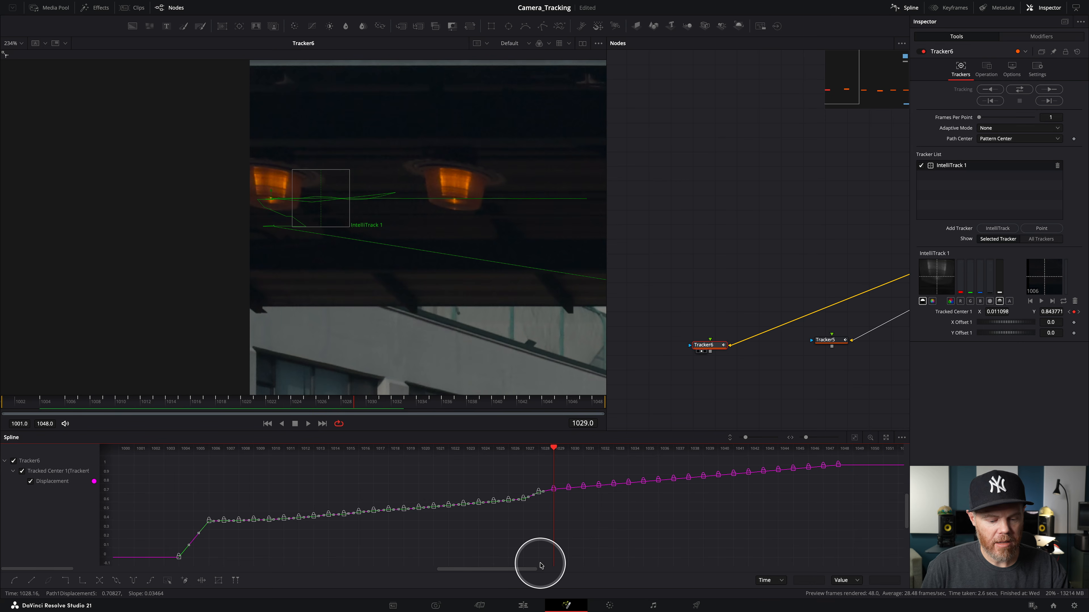
pyautogui.press('Delete')
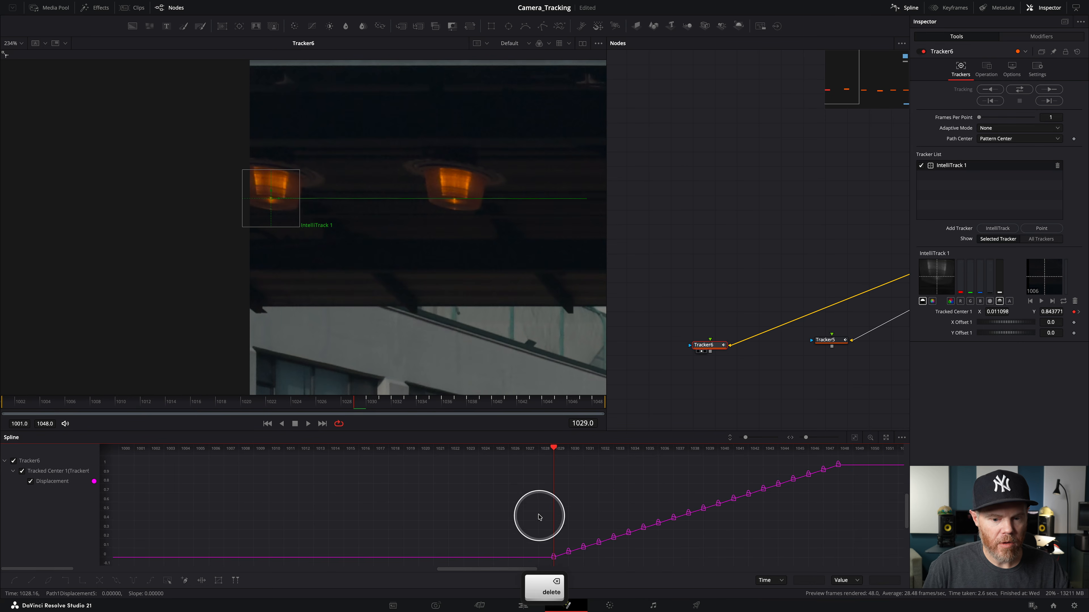
pyautogui.rightClick(409, 482)
pyautogui.click(458, 387)
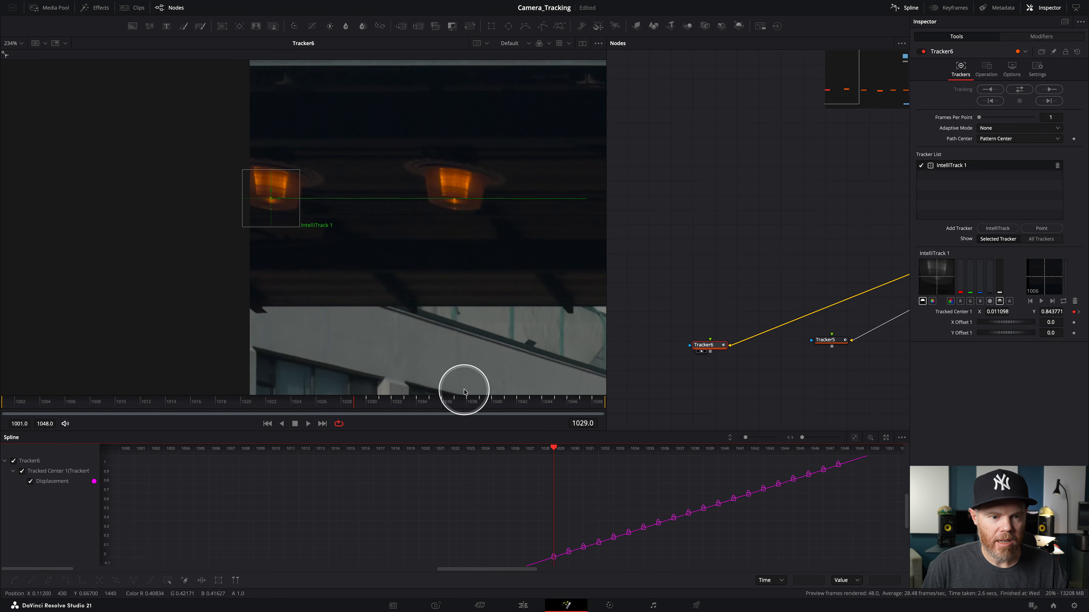
pyautogui.press('space')
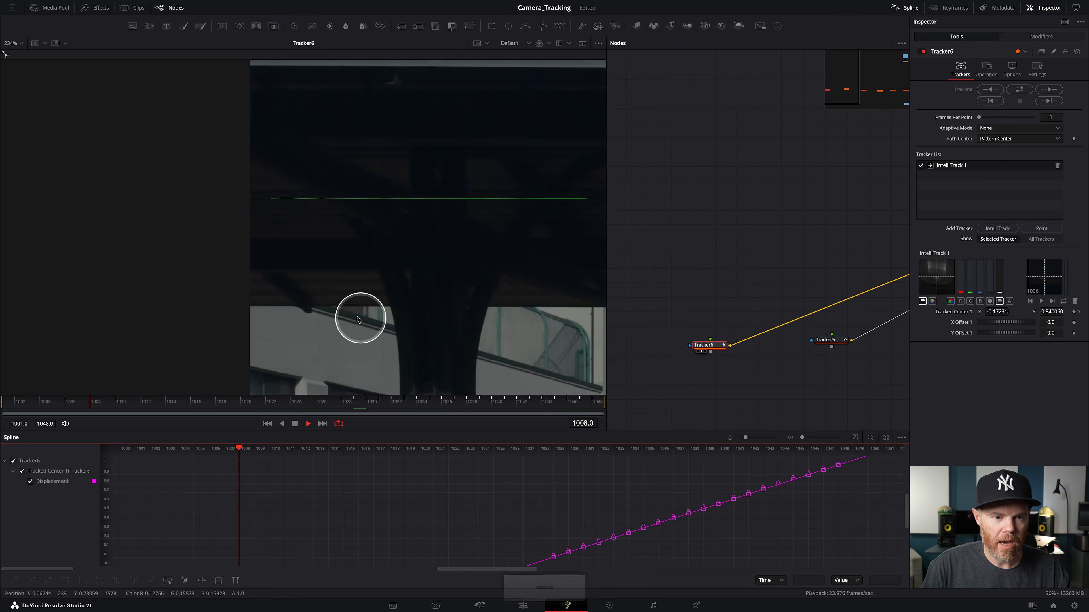
pyautogui.press('space')
pyautogui.moveTo(431, 302); pyautogui.dragTo(362, 280)
pyautogui.scroll(-5, 332, 260)
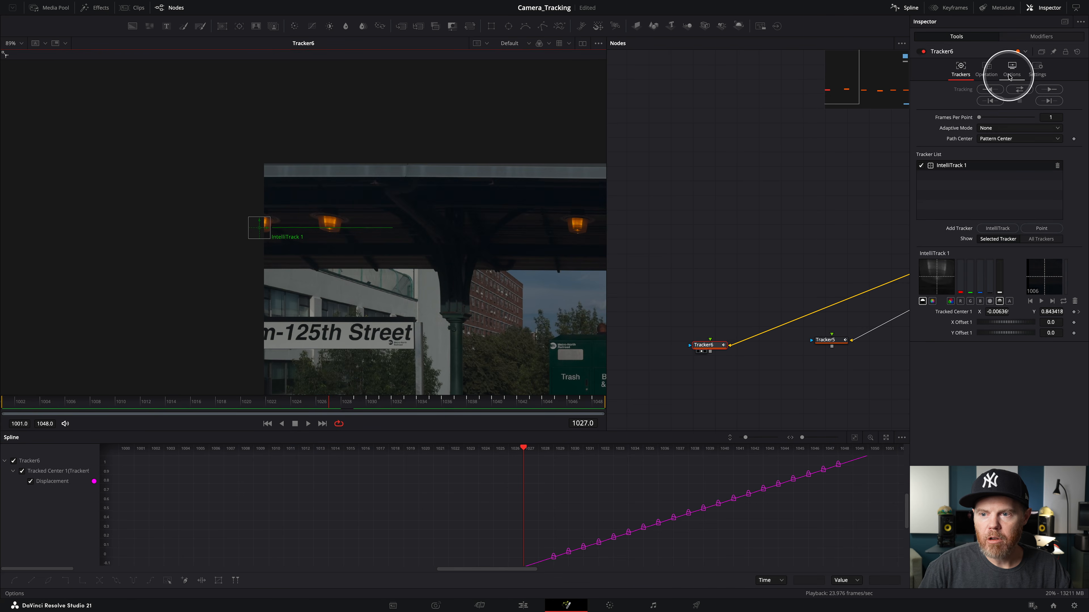
# Suspend Tracker6's IntelliTrack 1 and set its operation to Match Move with Merge on BG only.
pyautogui.click(922, 165)
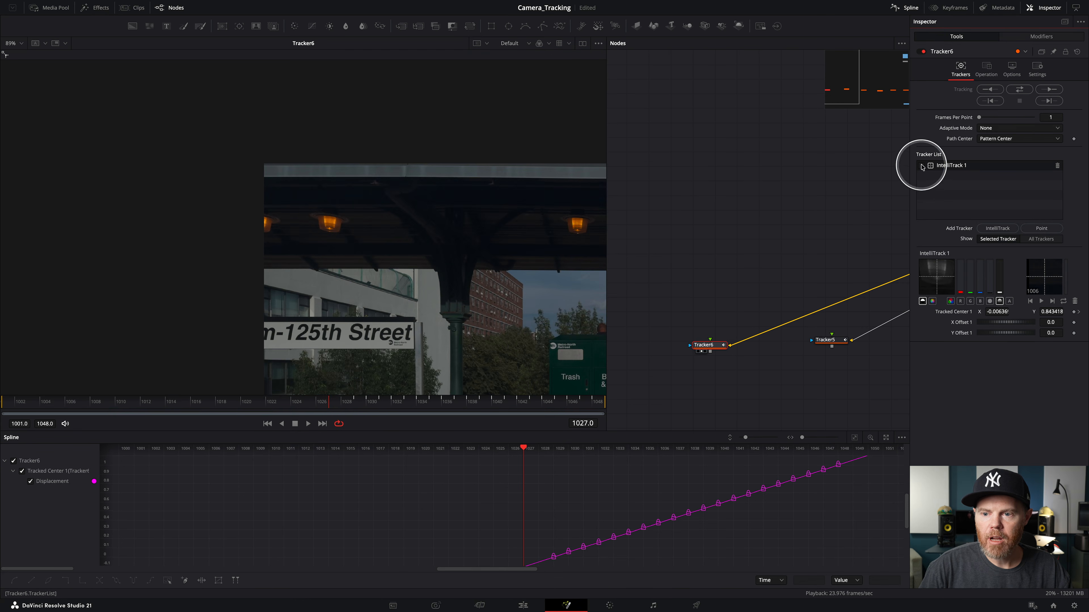
pyautogui.click(977, 71)
pyautogui.click(992, 109)
pyautogui.click(986, 99)
pyautogui.click(990, 110)
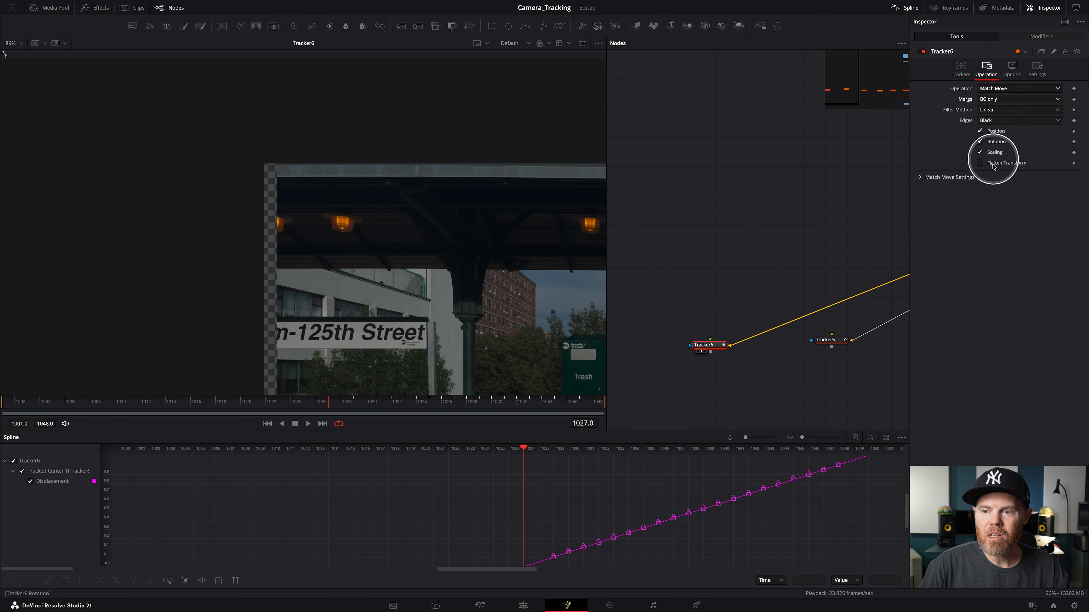
# Set Tracker6's Match Move reference to End at the last frame and play the result.
pyautogui.click(919, 176)
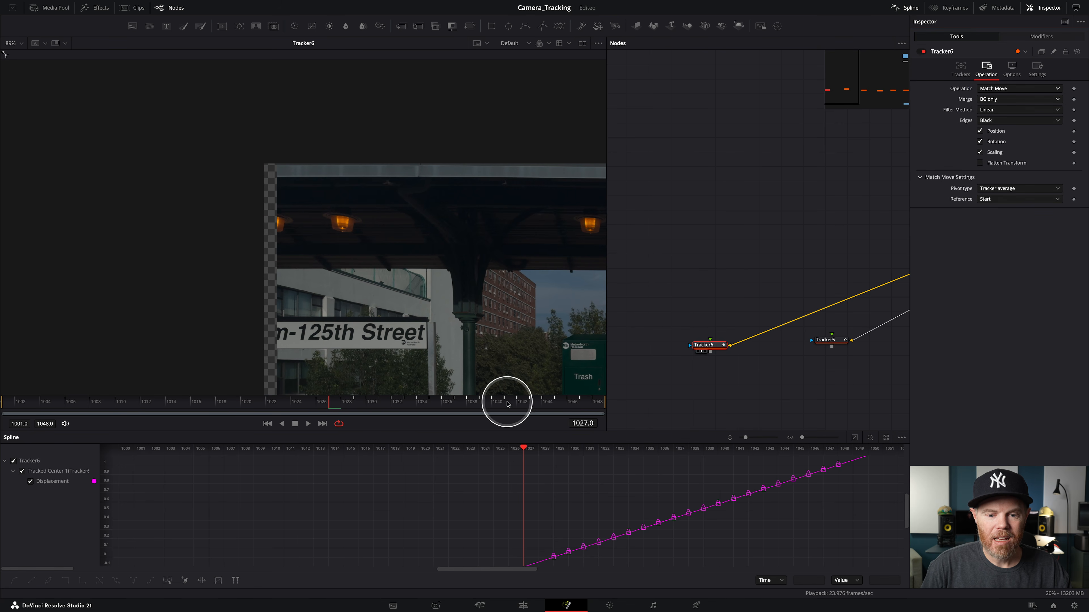
pyautogui.moveTo(507, 403); pyautogui.dragTo(638, 415)
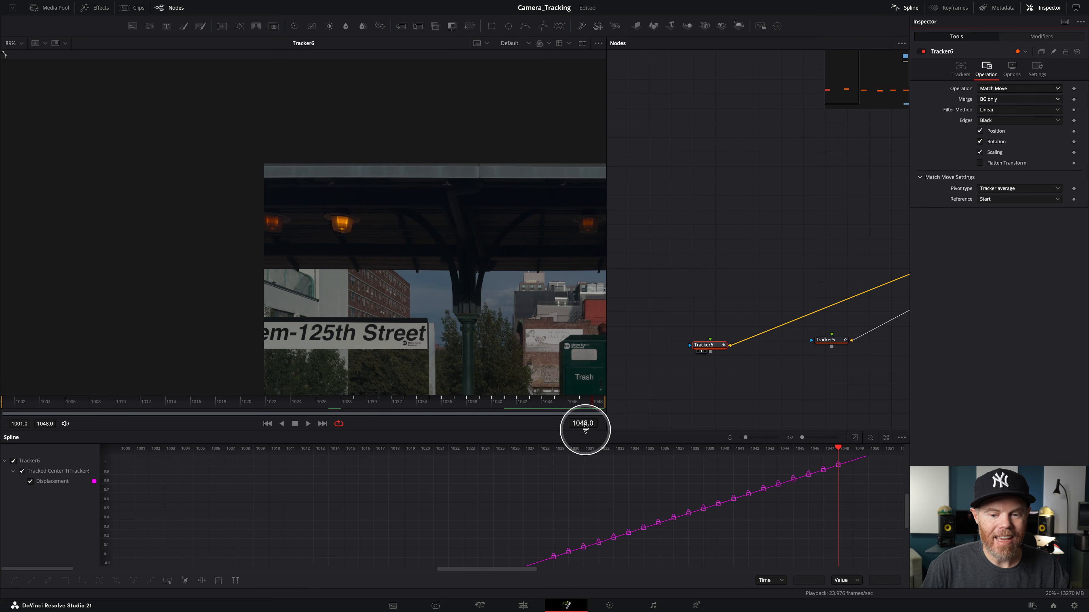
pyautogui.moveTo(552, 410); pyautogui.dragTo(686, 418)
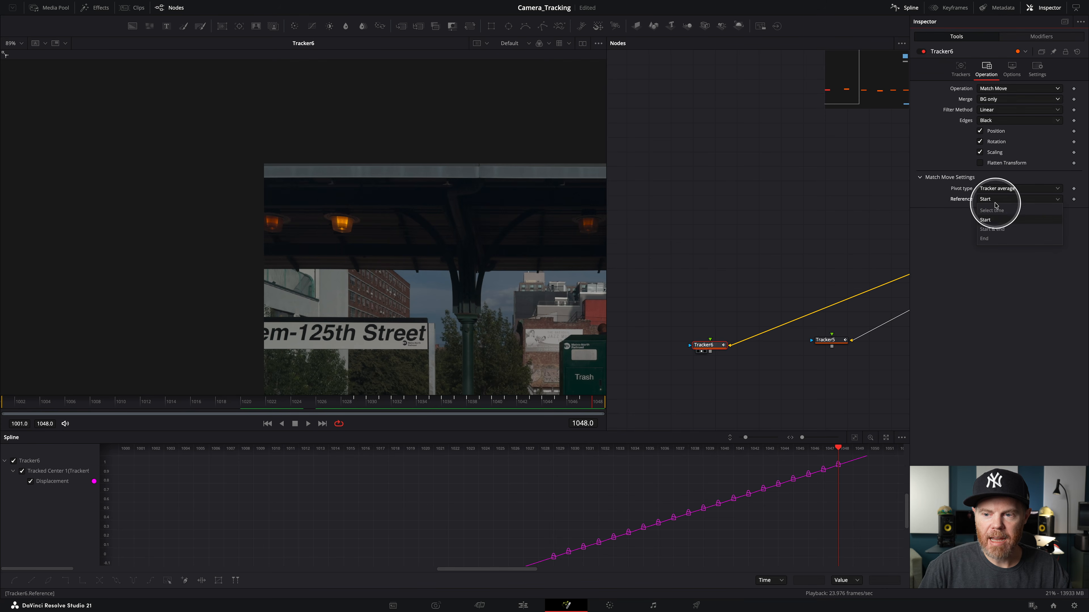
pyautogui.click(984, 239)
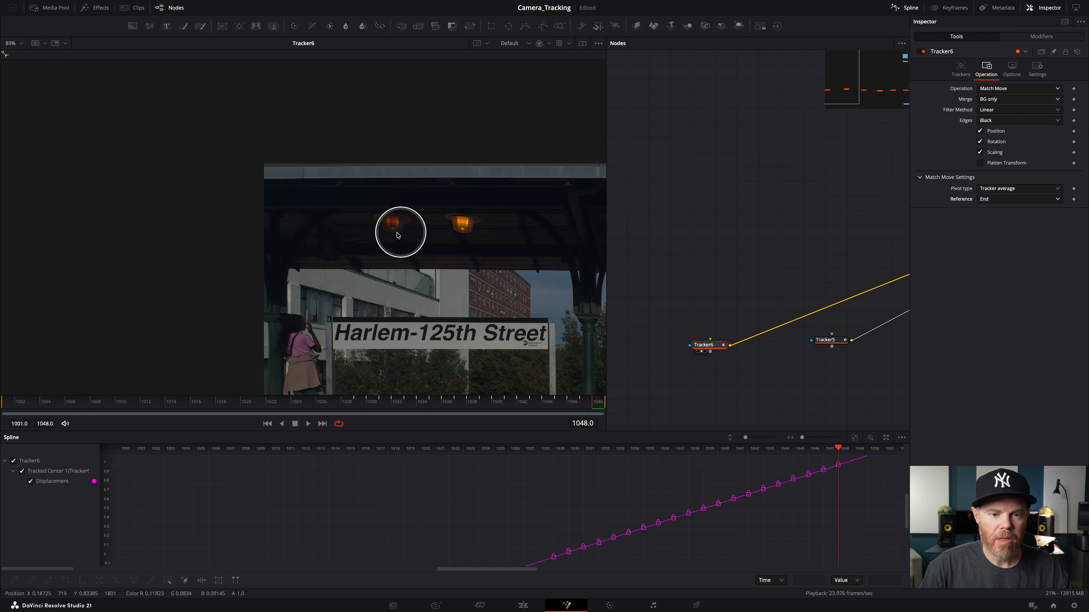
pyautogui.press('space')
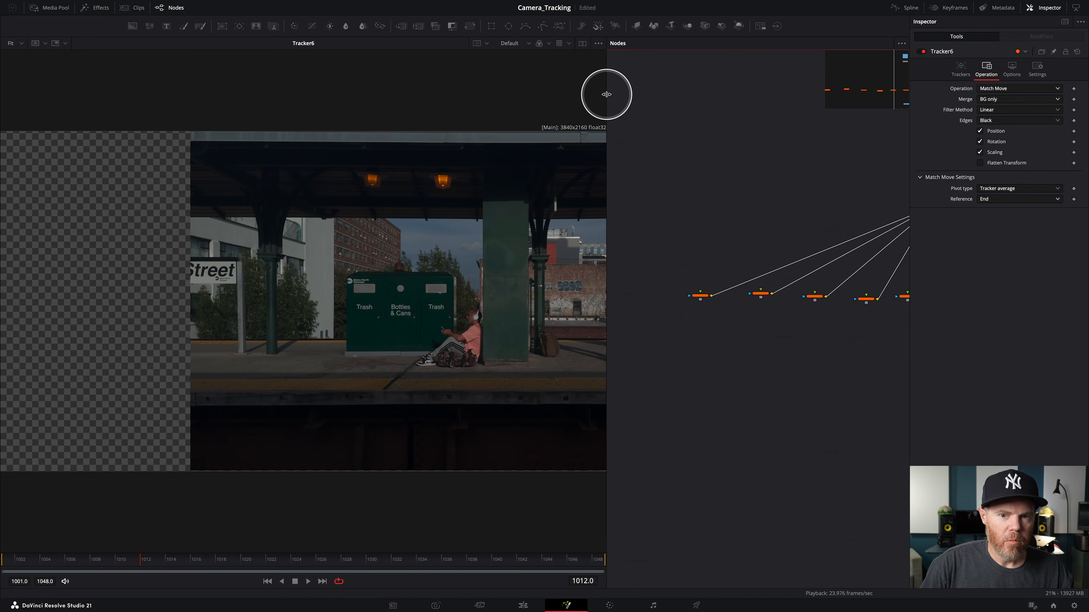
# Disconnect MediaOut1 from Tracker1, view Tracker1 and inspect its lamp in match-moved playback, stopping at frame 1013.
pyautogui.moveTo(607, 92); pyautogui.dragTo(199, 109)
pyautogui.moveTo(414, 153); pyautogui.dragTo(656, 110)
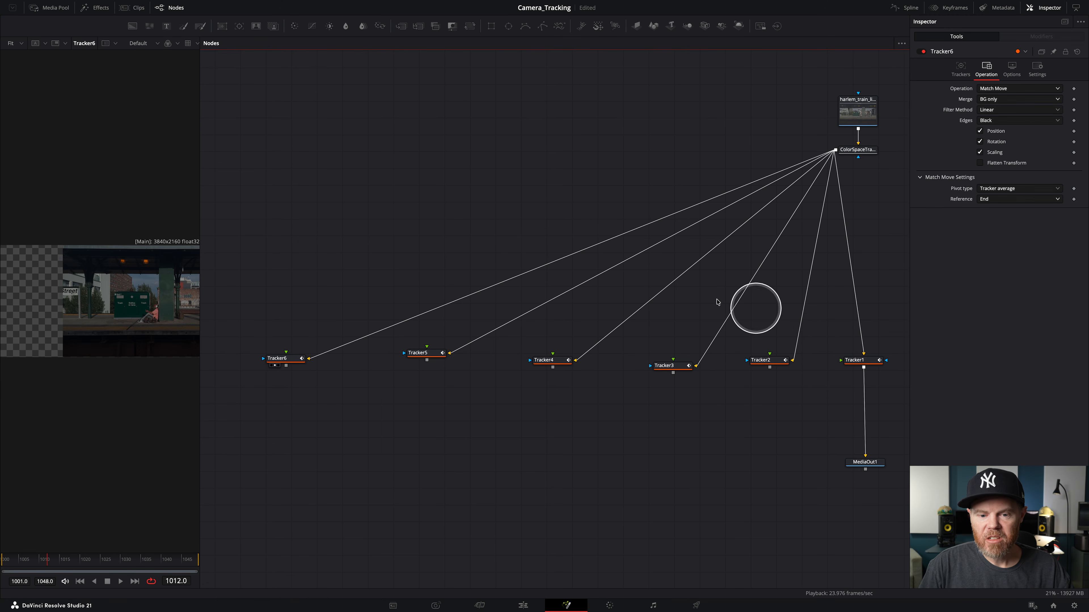
pyautogui.click(872, 502)
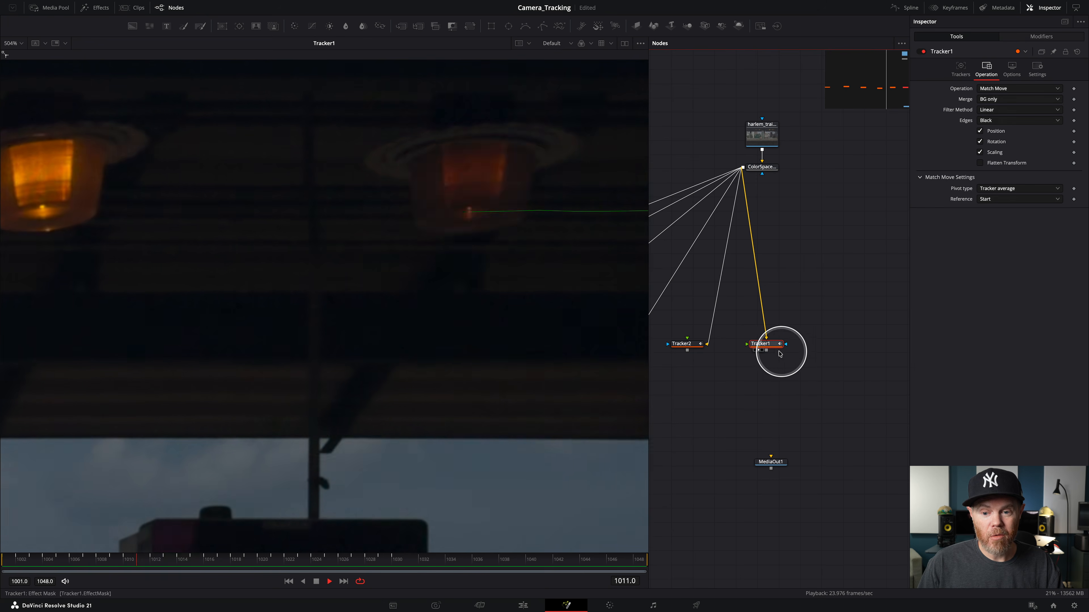
pyautogui.press('space')
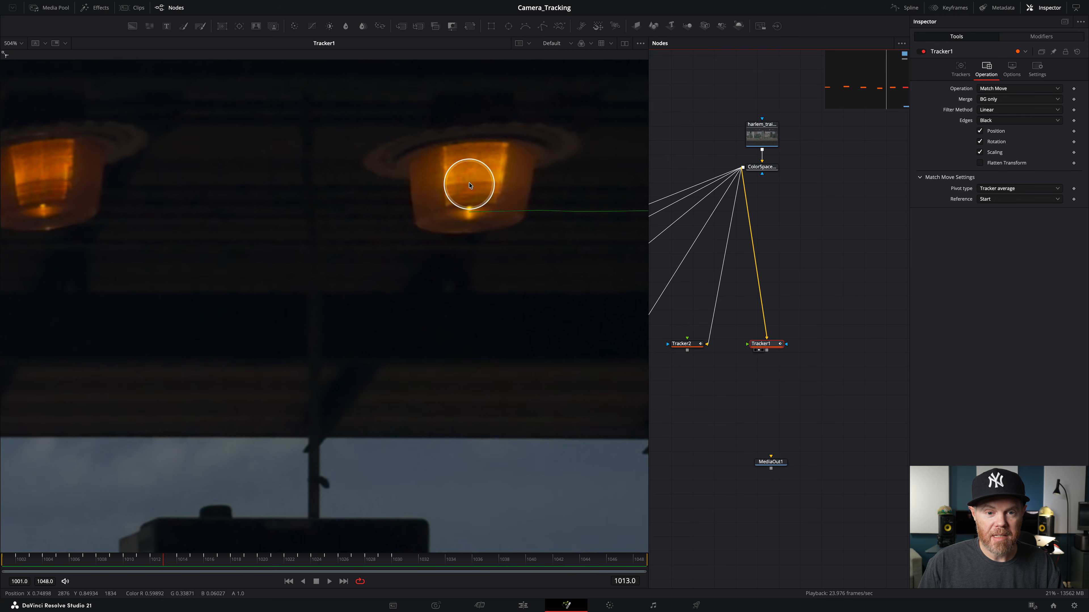
pyautogui.scroll(-1, 449, 192)
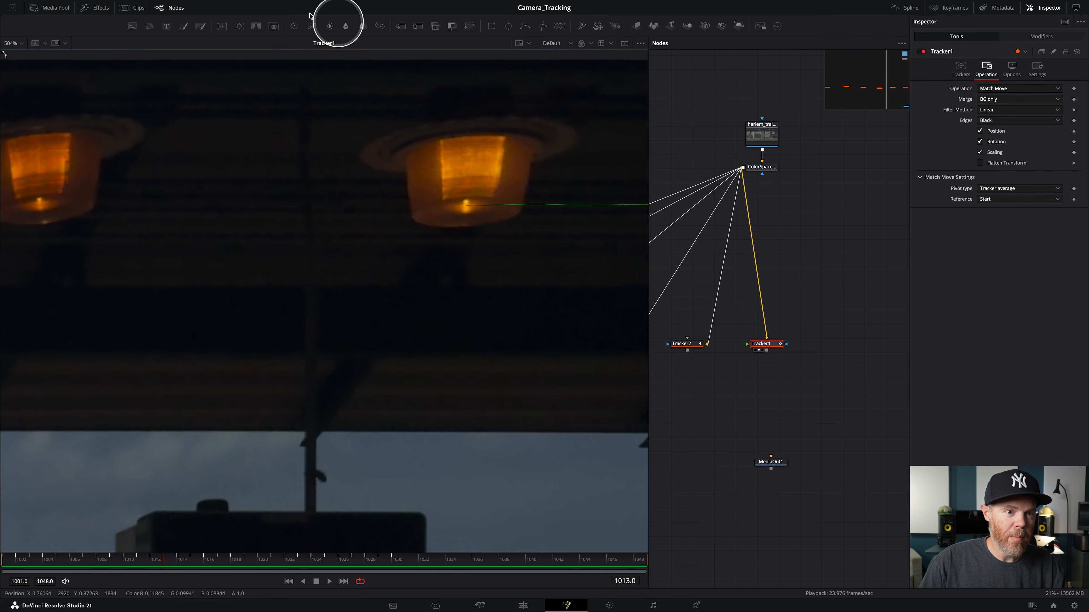
# Add a Paint node after Tracker1, show it in the viewer, and select the Clone Multistroke tool.
pyautogui.click(184, 26)
pyautogui.moveTo(766, 360)
pyautogui.mouseDown()
pyautogui.moveTo(770, 389)
pyautogui.moveTo(765, 343)
pyautogui.moveTo(769, 384)
pyautogui.moveTo(384, 388)
pyautogui.mouseUp()
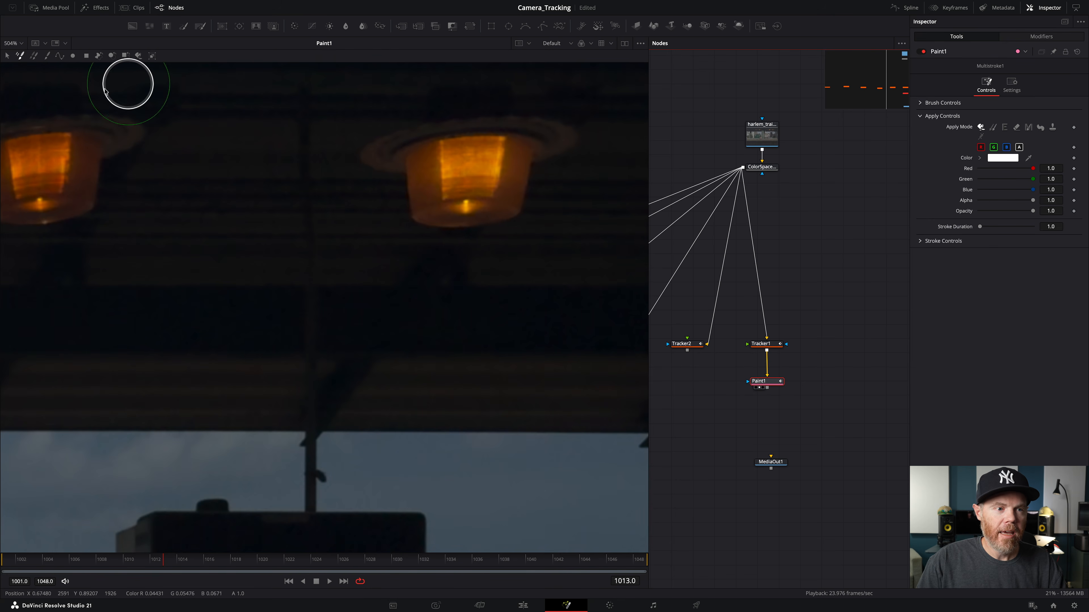
pyautogui.press('ctrl')
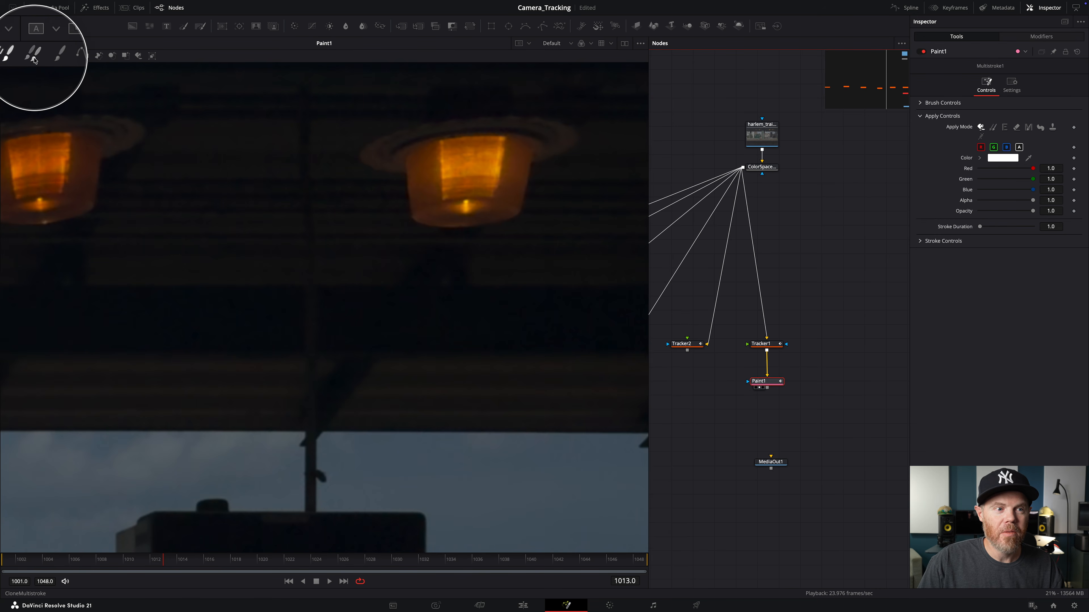
pyautogui.click(35, 56)
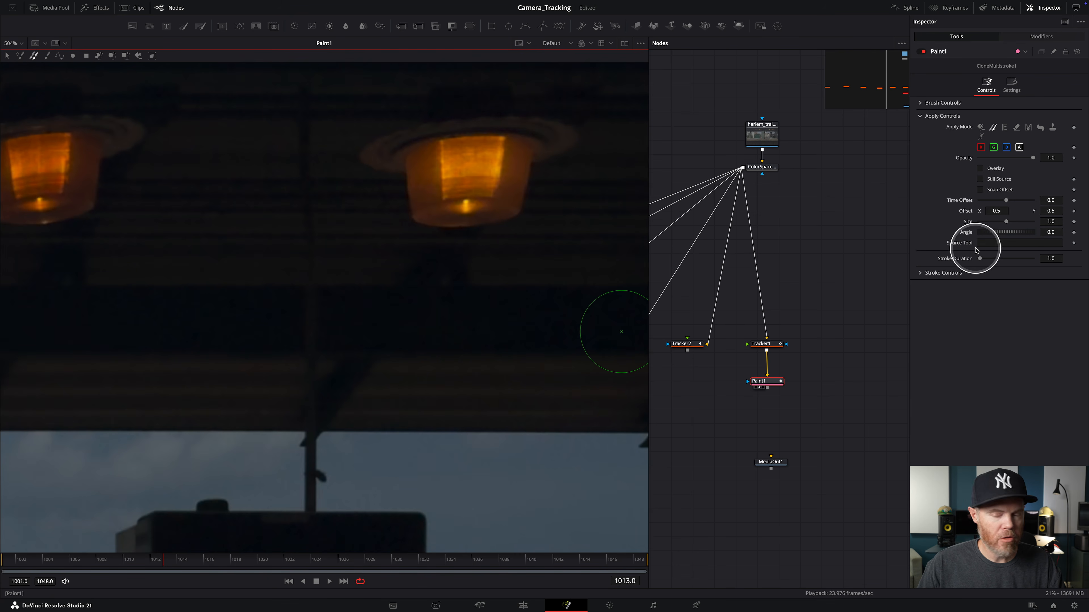
# Set Tracker1 as the clone stroke's source tool and enable Still Source.
pyautogui.press('ctrl')
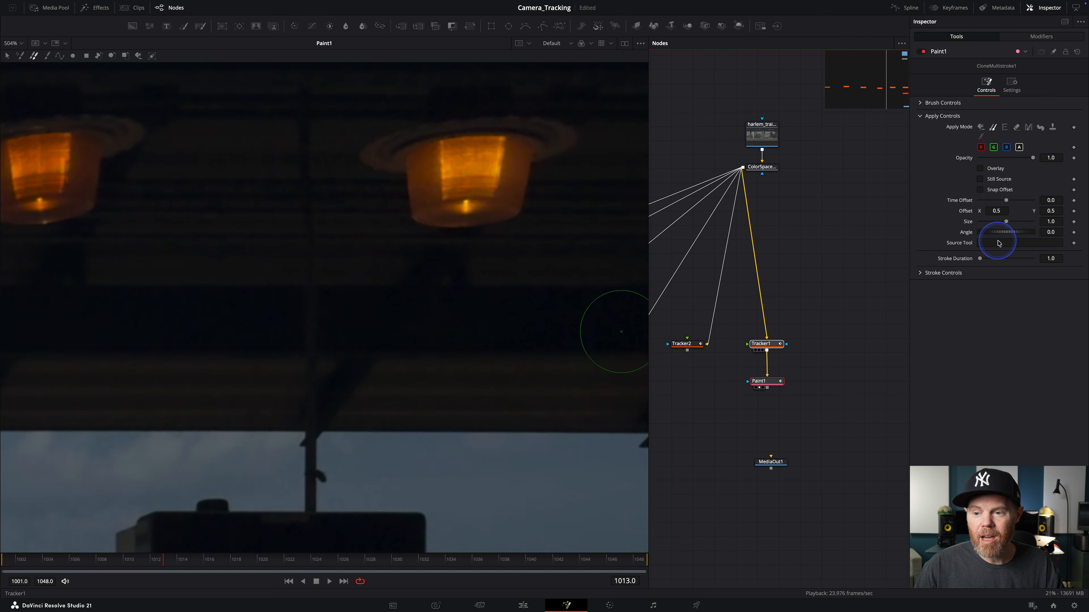
pyautogui.moveTo(1002, 245); pyautogui.dragTo(999, 239)
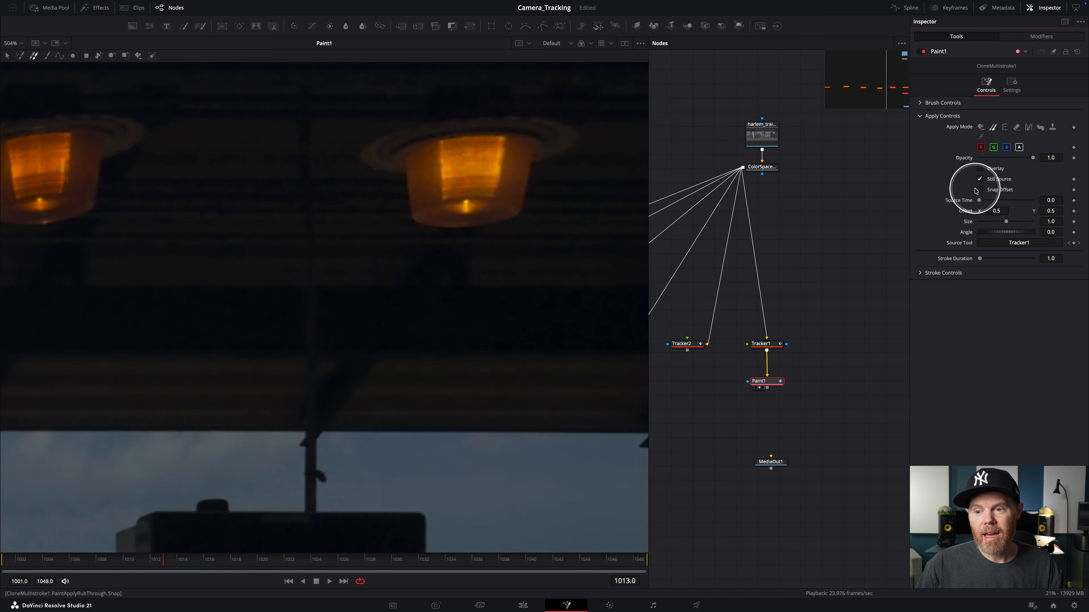
pyautogui.press('ctrl')
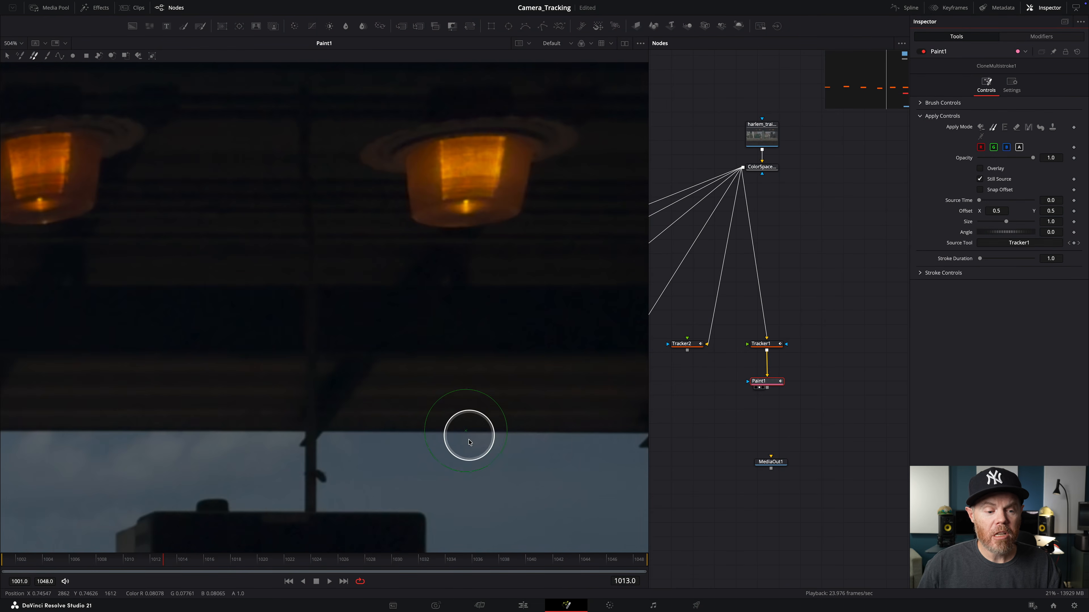
# Compare the lamp's sharpness on the frames around 1010 to 1015, stopping at frame 1013.
pyautogui.click(114, 565)
pyautogui.moveTo(113, 566)
pyautogui.mouseDown()
pyautogui.moveTo(80, 557)
pyautogui.moveTo(156, 557)
pyautogui.moveTo(132, 560)
pyautogui.mouseUp()
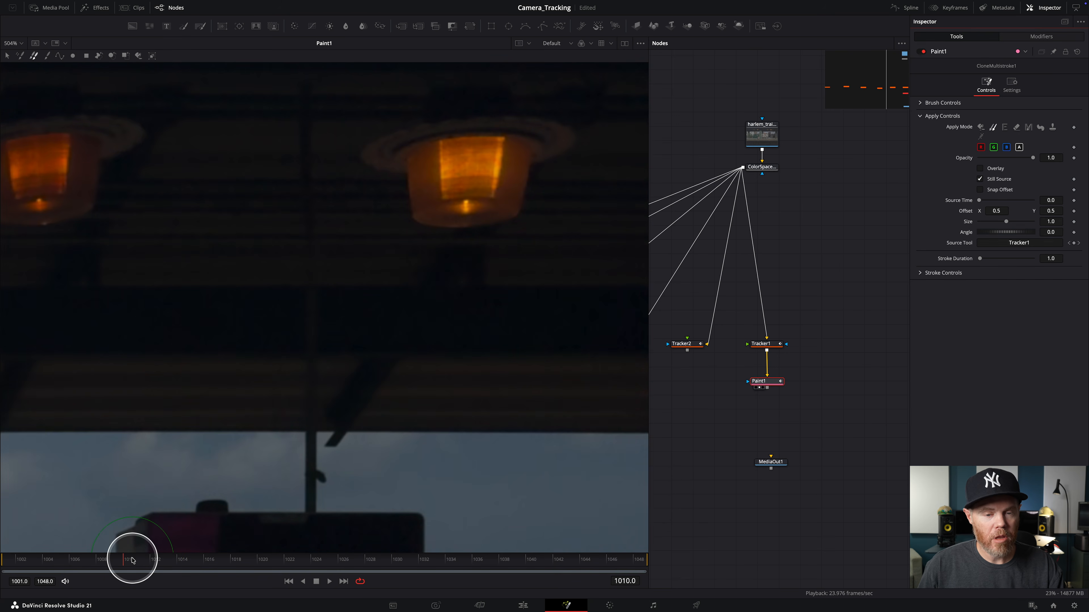
pyautogui.press(']')
pyautogui.press(']')
pyautogui.press(']')
pyautogui.press(']')
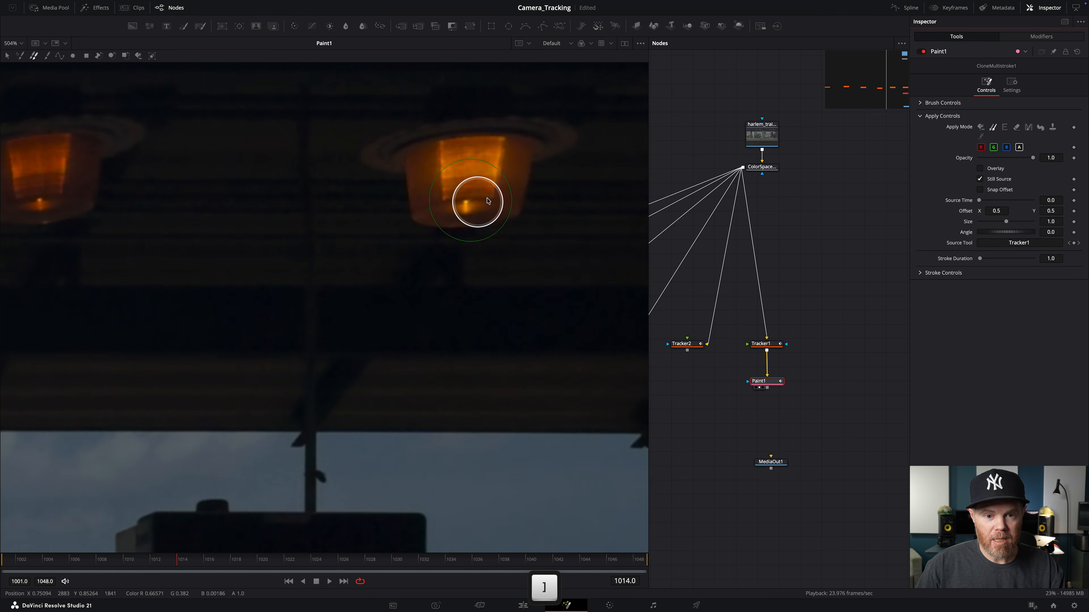
pyautogui.moveTo(475, 196); pyautogui.dragTo(442, 243)
pyautogui.press(']')
pyautogui.press(']')
pyautogui.press('[')
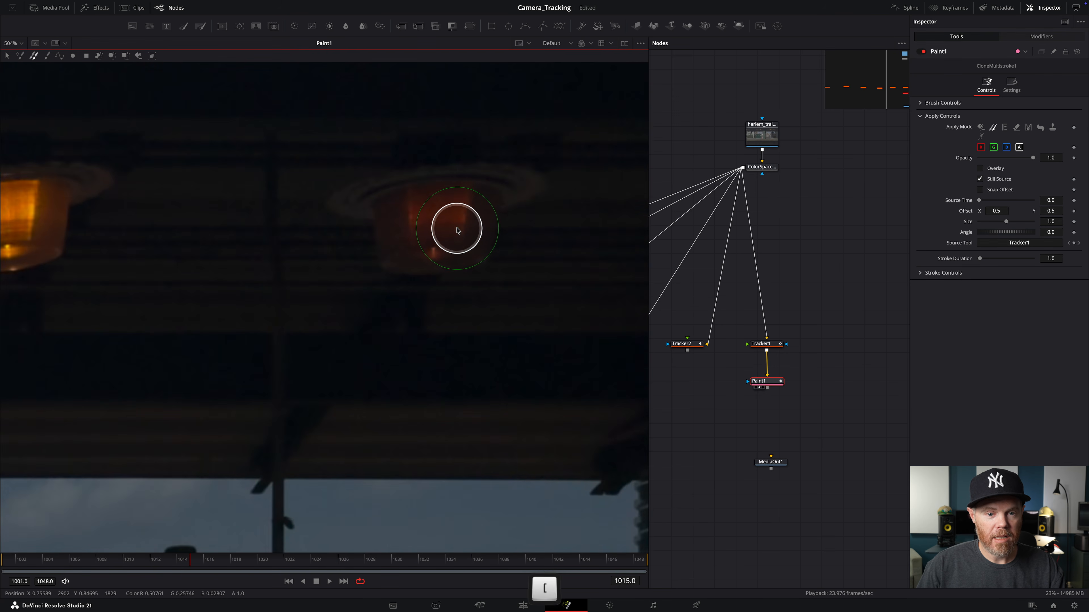
pyautogui.press('[')
pyautogui.press('[')
pyautogui.press('[')
pyautogui.press(']')
pyautogui.press(']')
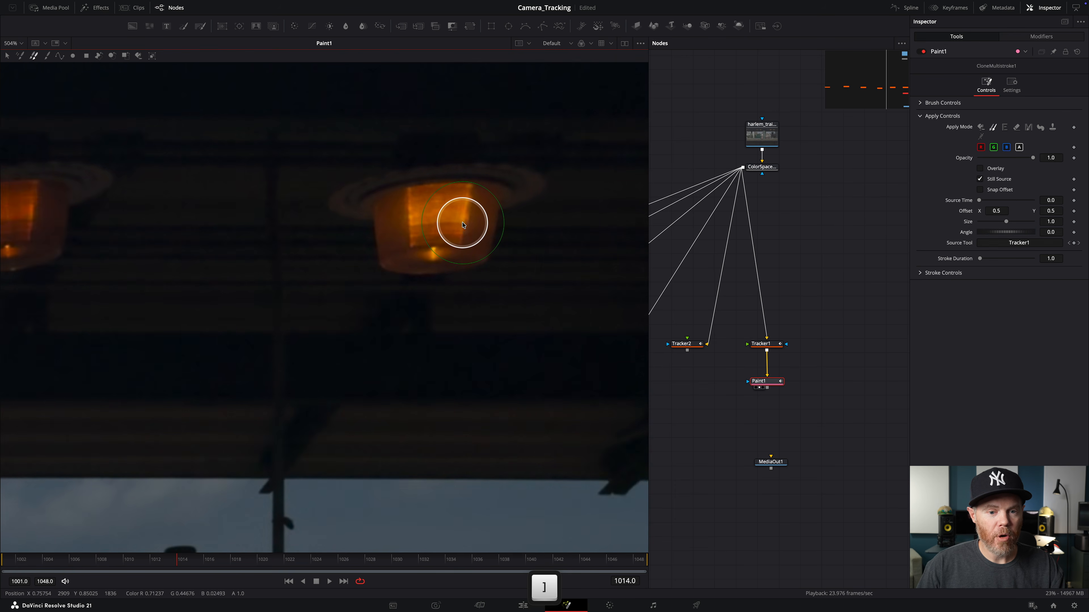
pyautogui.press('[')
pyautogui.press('[')
pyautogui.press(']')
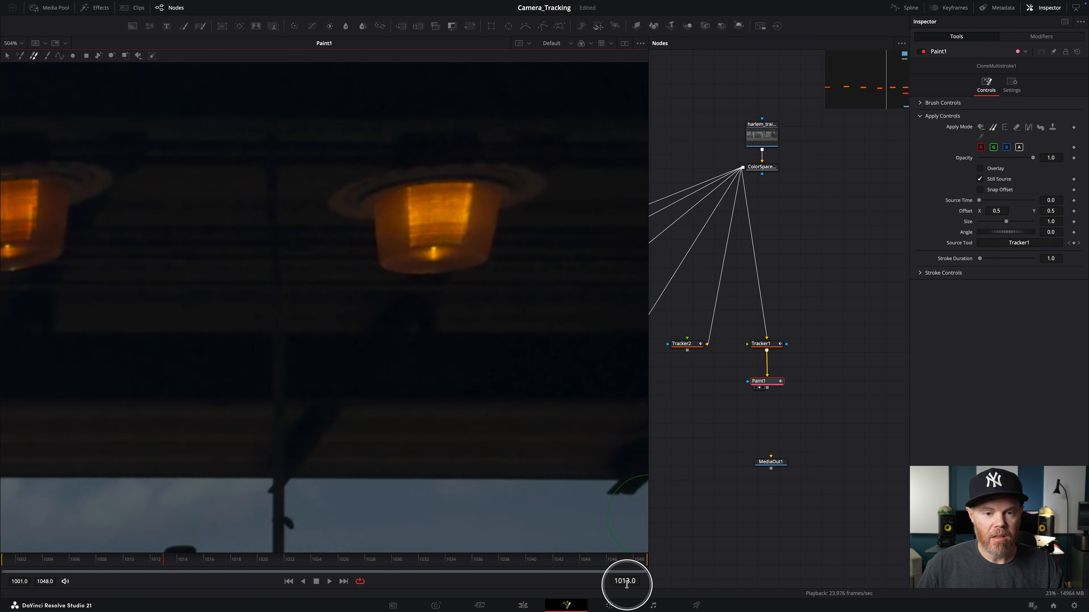
# Set the clone stroke's Source Time to 1013 and step back to frame 1011 for painting the lamp.
pyautogui.click(1053, 201)
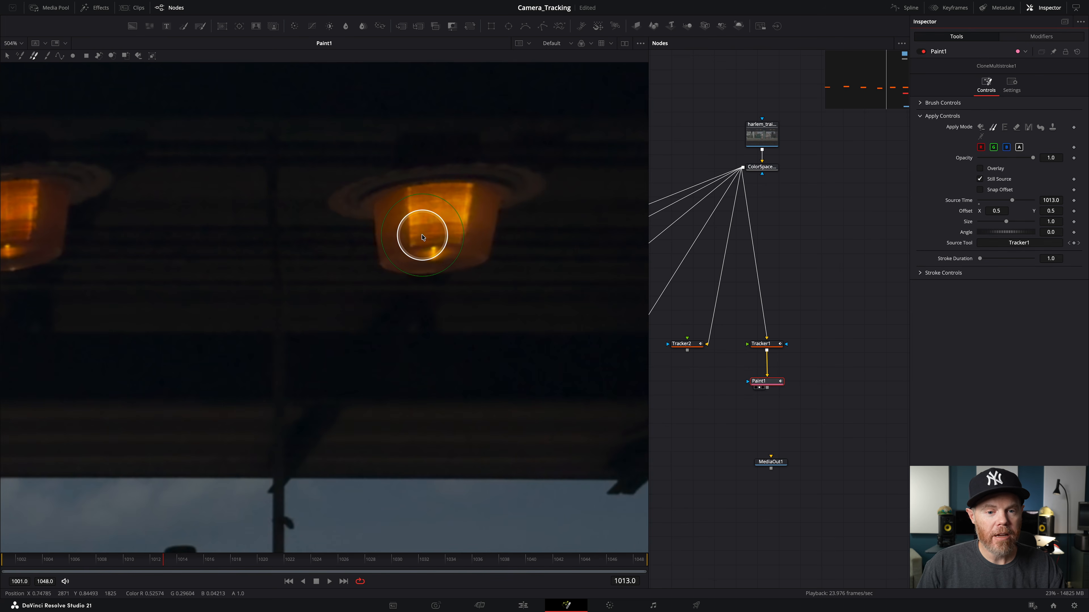
pyautogui.press('[')
pyautogui.press('[')
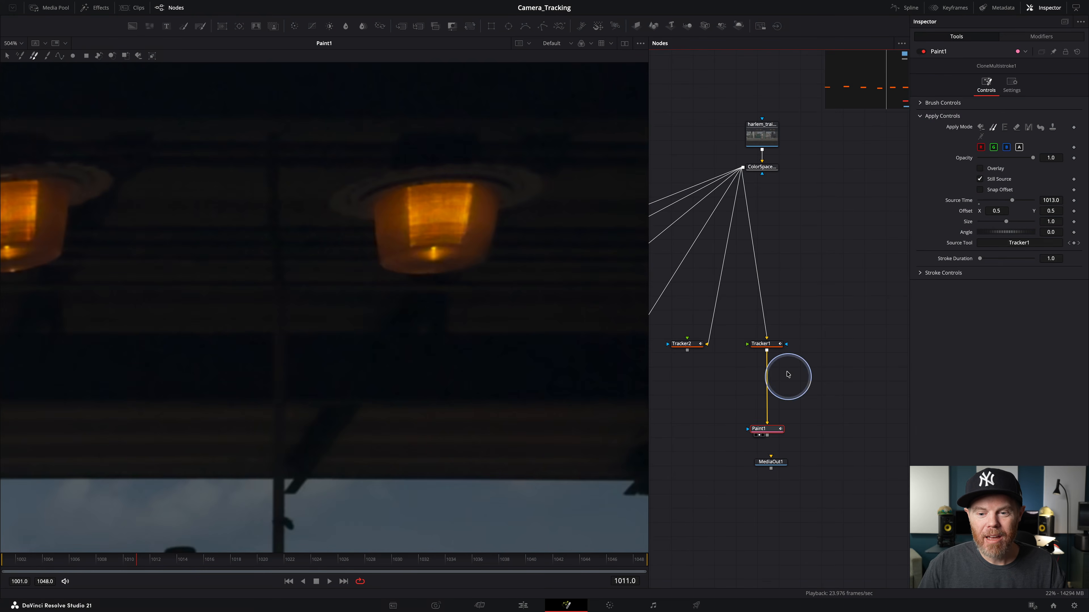
# Insert a Brightness Contrast node between Tracker1 and Paint1, enable its alpha channel with RGB, and set Gain to 0.
pyautogui.click(766, 344)
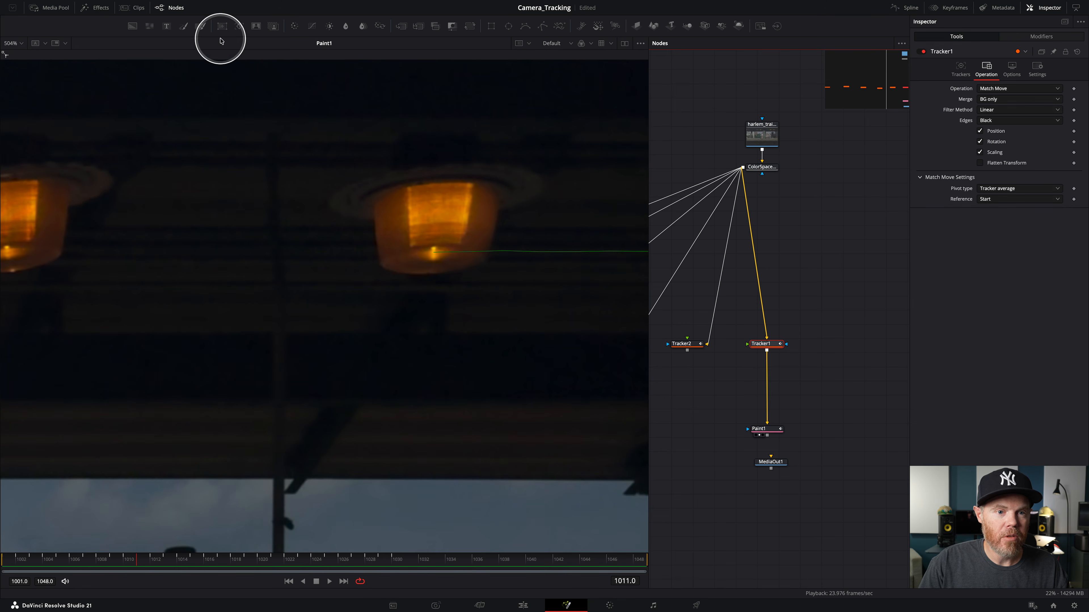
pyautogui.click(329, 25)
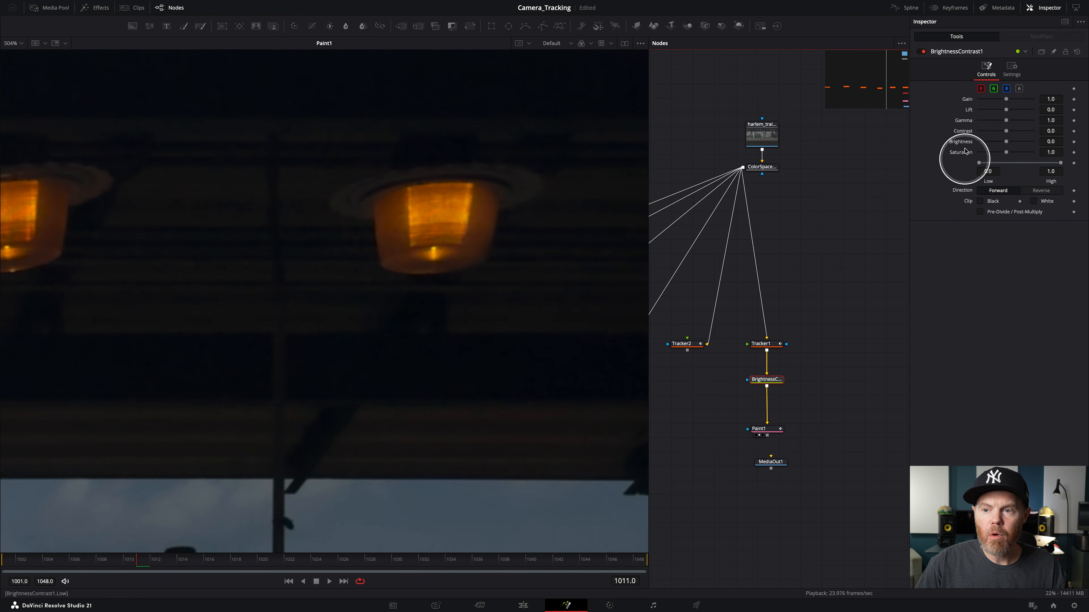
pyautogui.click(1018, 90)
pyautogui.click(980, 88)
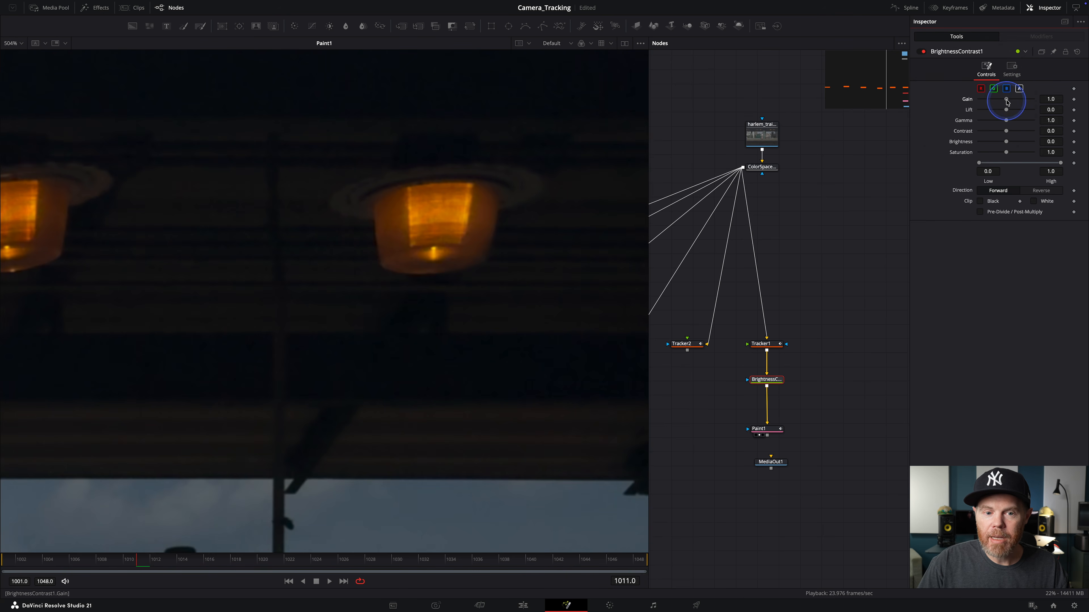
pyautogui.moveTo(1007, 99); pyautogui.dragTo(924, 98)
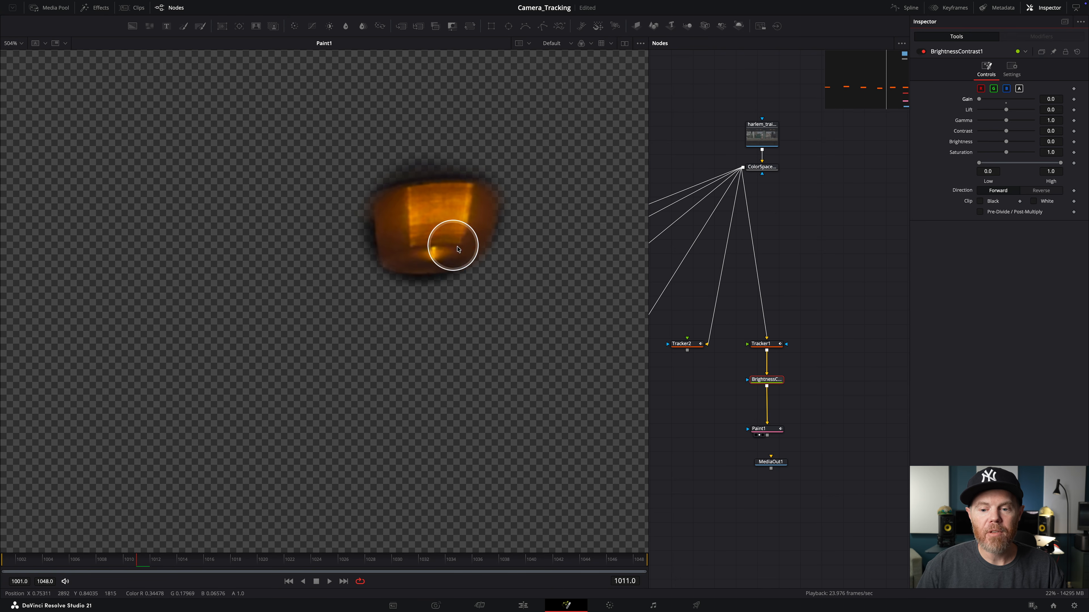
# Extend the clone painting over the rest of the lamp in Paint1, and undo the last eraser change.
pyautogui.click(763, 429)
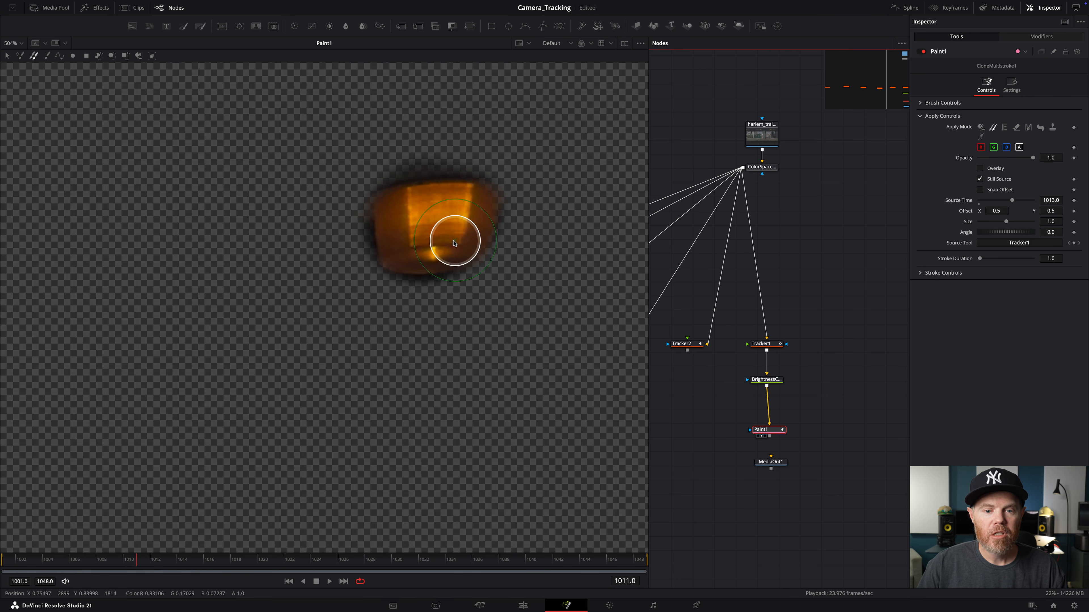
pyautogui.moveTo(460, 245); pyautogui.dragTo(475, 253)
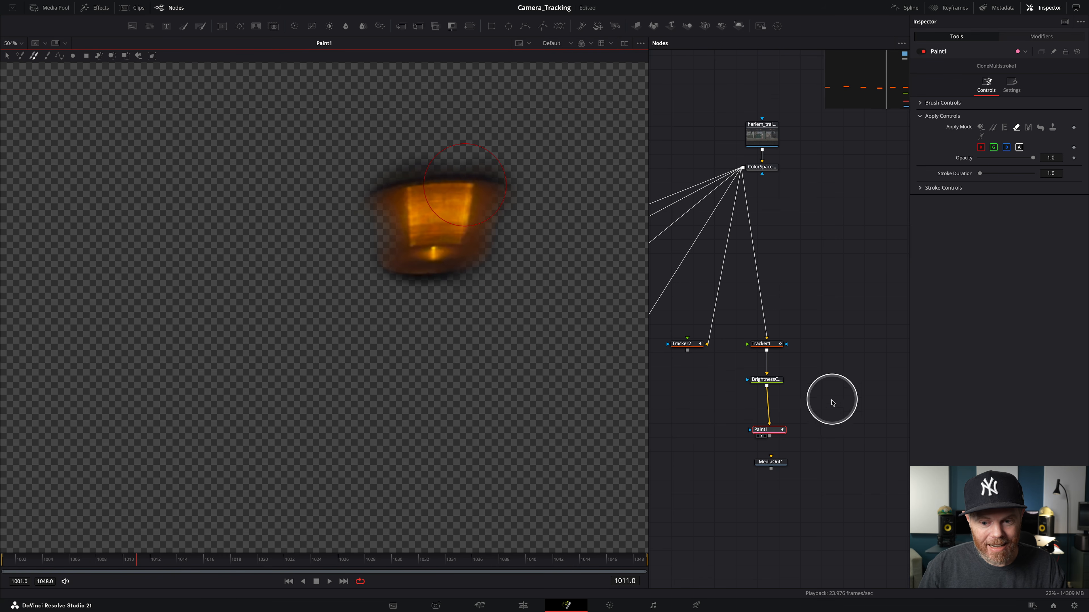
pyautogui.scroll(-1, 830, 394)
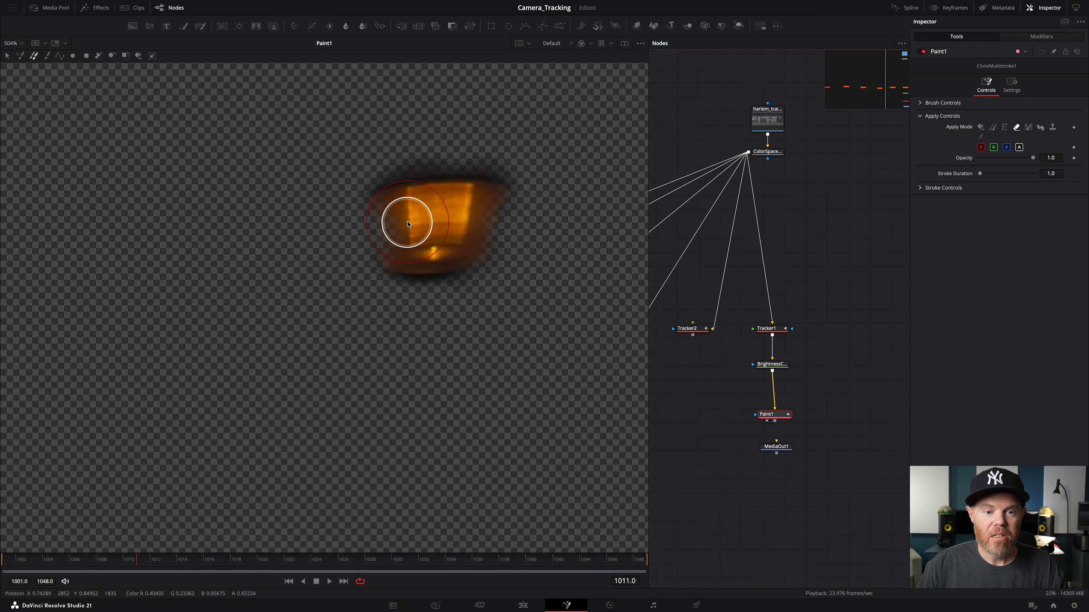
pyautogui.press('super+z')
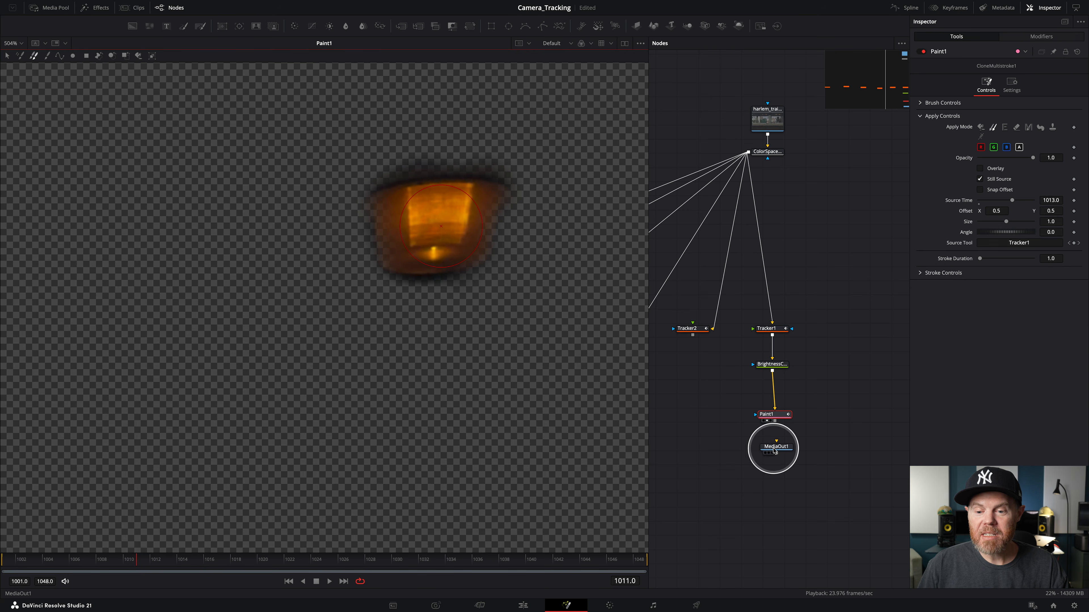
# Move MediaOut1 lower to free space below Paint1, and check the painted lamp on frame 1011 against its neighbouring frames.
pyautogui.moveTo(775, 505); pyautogui.dragTo(775, 511)
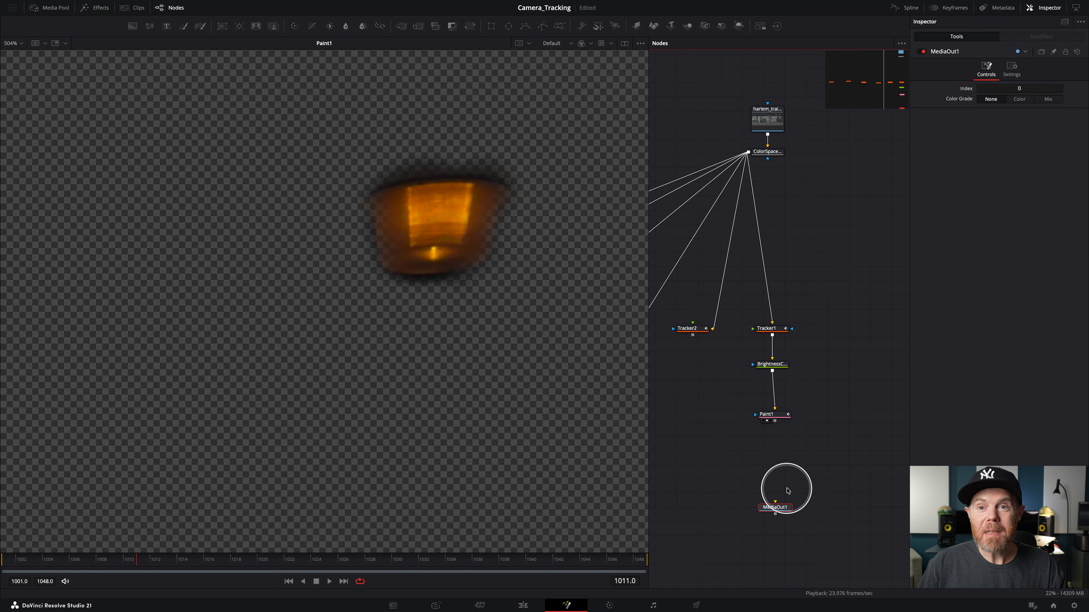
pyautogui.click(776, 418)
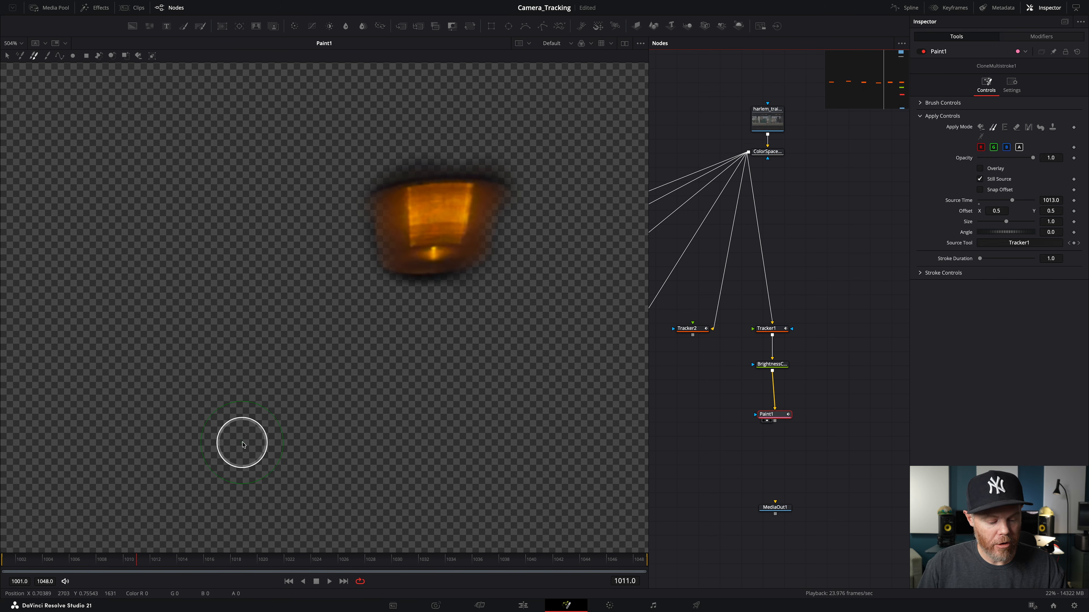
pyautogui.press('[')
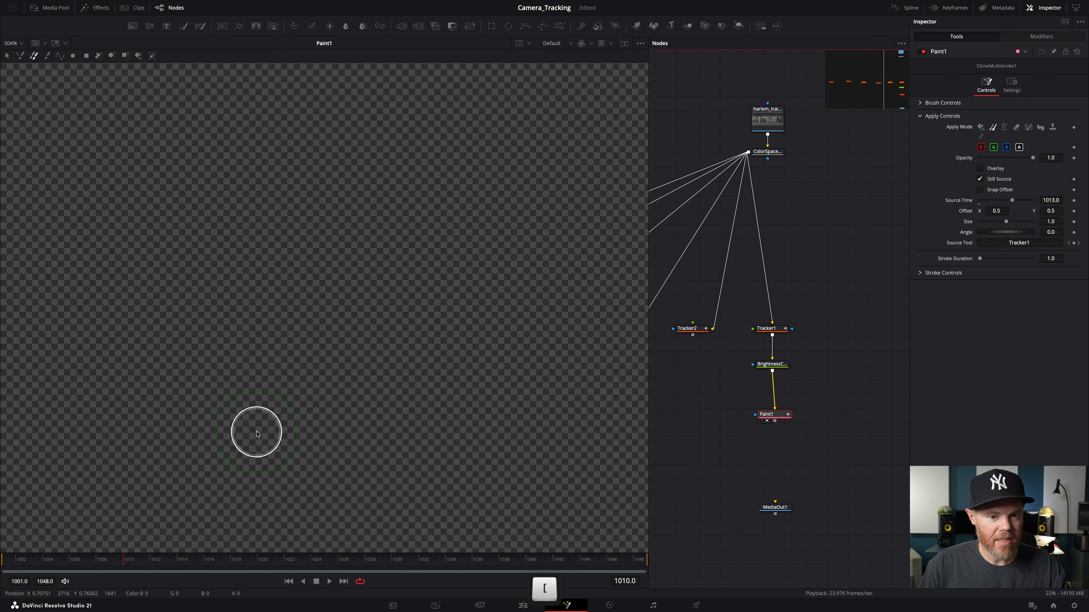
pyautogui.press('[')
pyautogui.press(']')
pyautogui.press(']')
pyautogui.press('[')
pyautogui.press(']')
pyautogui.press('[')
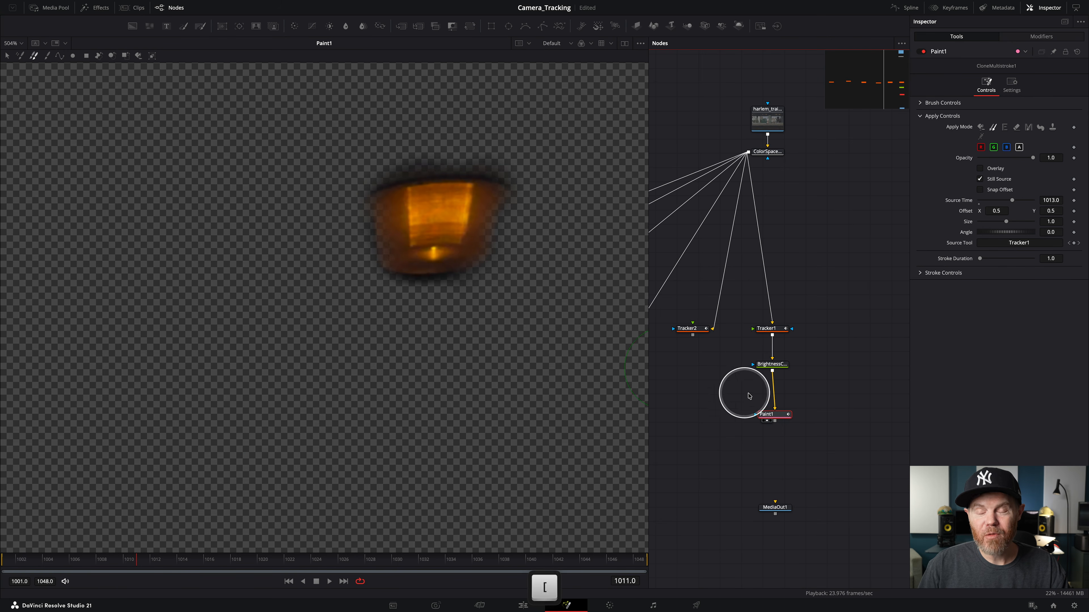
# Add a Time Speed node after Paint1, show it in the viewer, and freeze it on frame 1011.
pyautogui.hotkey('shift', 'space')
pyautogui.write('time')
pyautogui.press('Down')
pyautogui.press('Down')
pyautogui.press('Return')
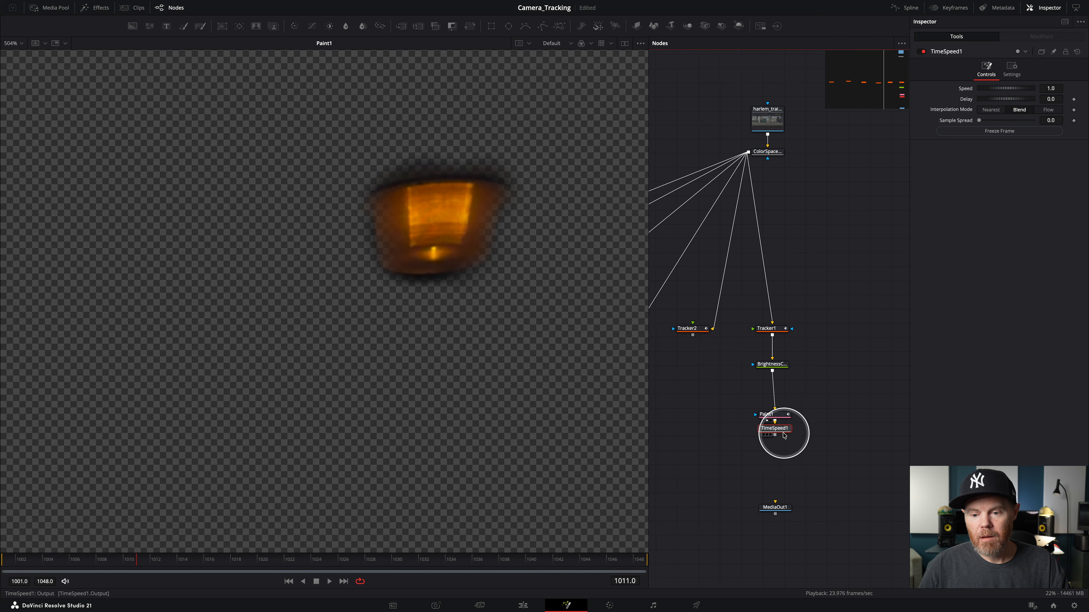
pyautogui.press('2')
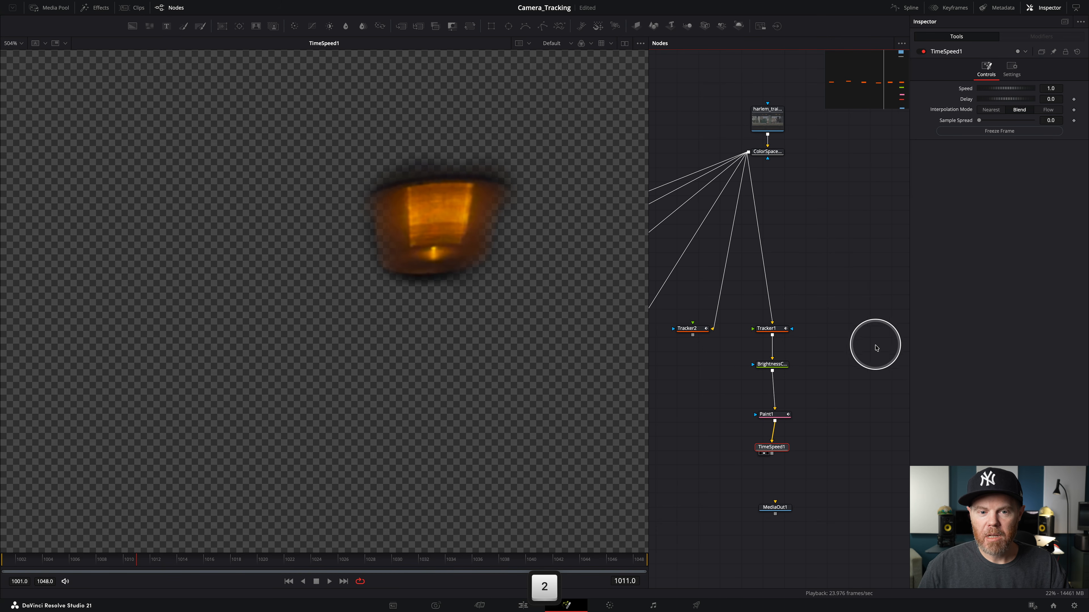
pyautogui.click(997, 133)
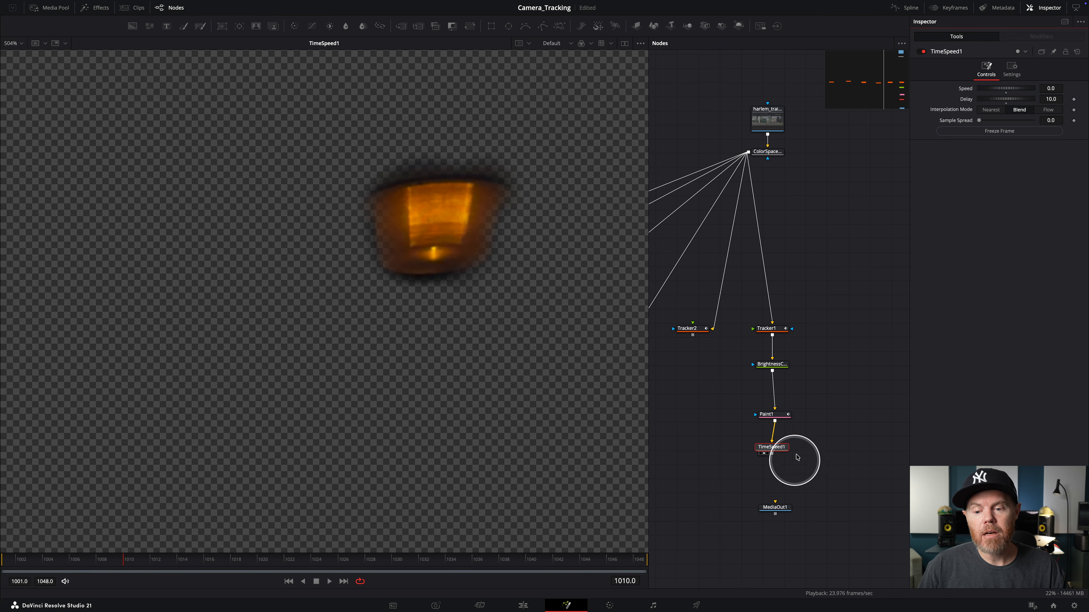
# Turn off the Update mode of TimeSpeed1 and play the clip to check the frozen lamp.
pyautogui.press('ctrl')
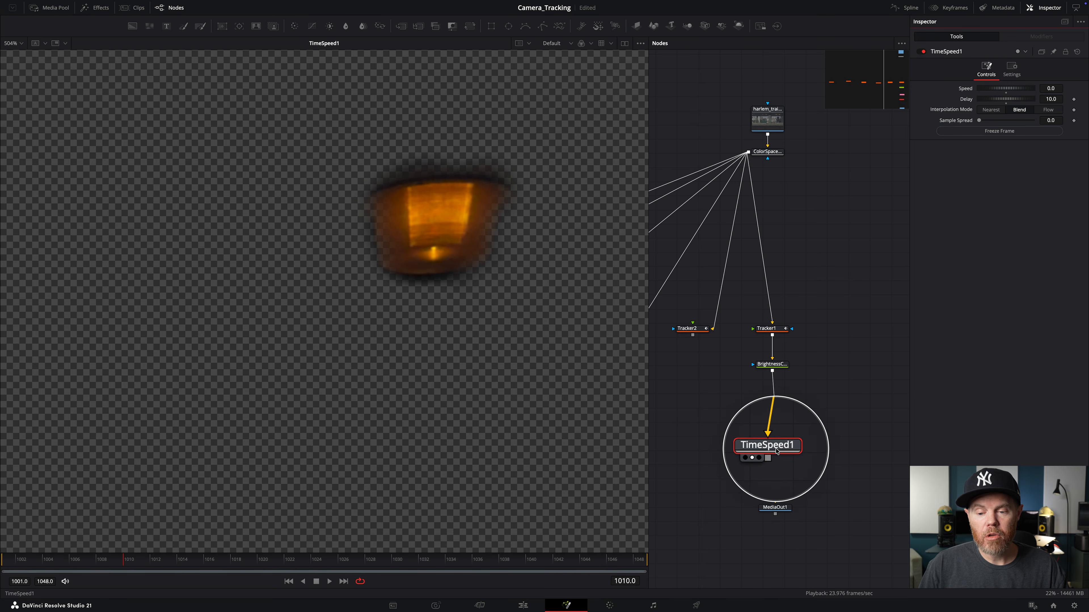
pyautogui.rightClick(763, 448)
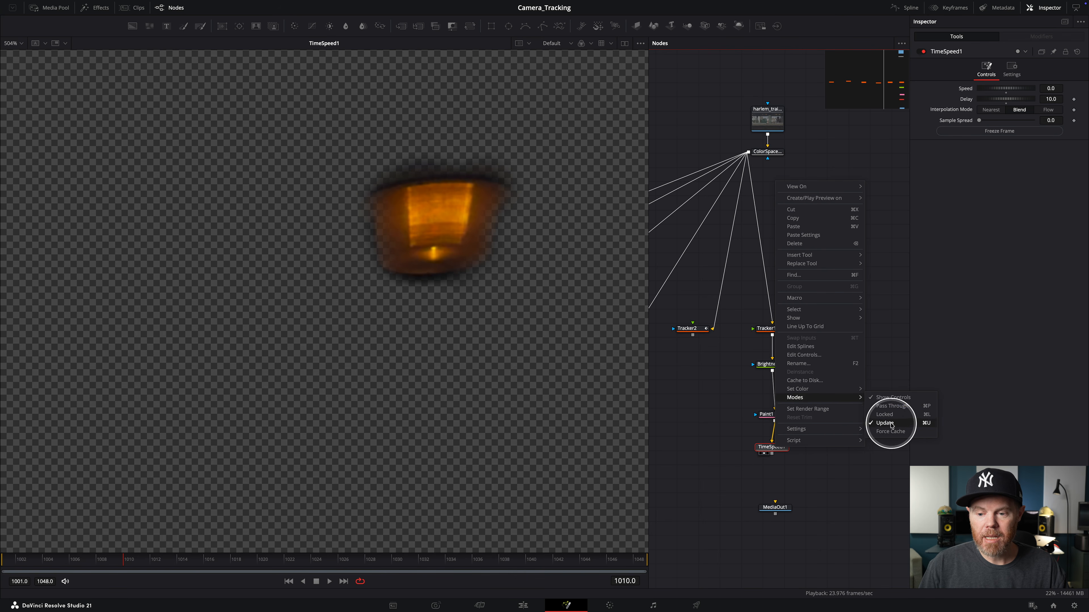
pyautogui.click(890, 423)
pyautogui.press('space')
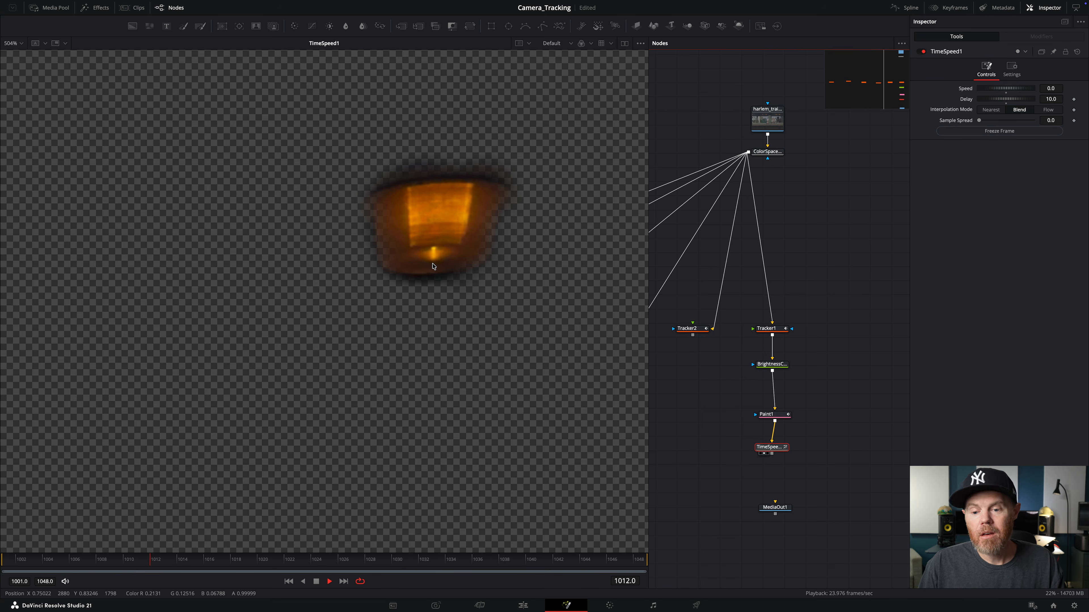
pyautogui.press('space')
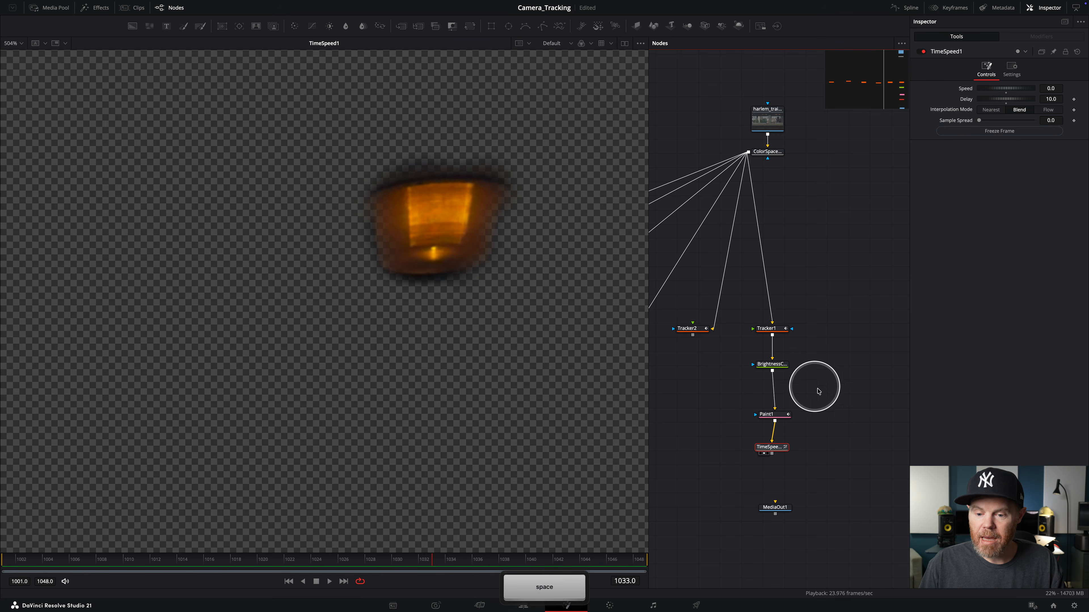
# Paste a copy of Tracker1 after TimeSpeed1, connect TimeSpeed1 to its foreground as well, and set Merge to FG only.
pyautogui.moveTo(818, 406); pyautogui.dragTo(812, 335)
pyautogui.click(763, 258)
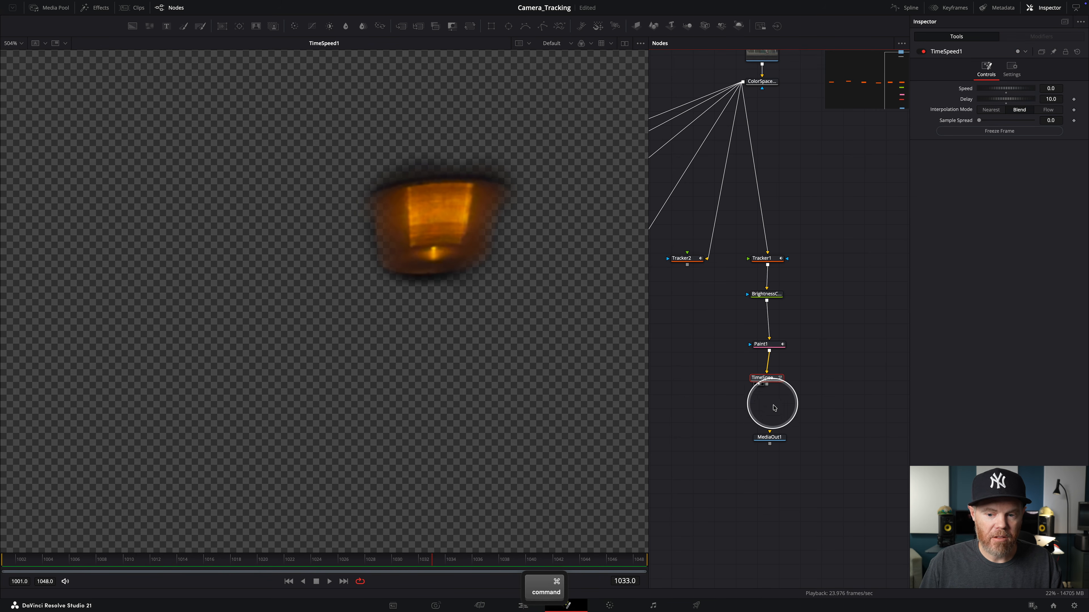
pyautogui.press('super+v')
pyautogui.moveTo(766, 391); pyautogui.dragTo(768, 438)
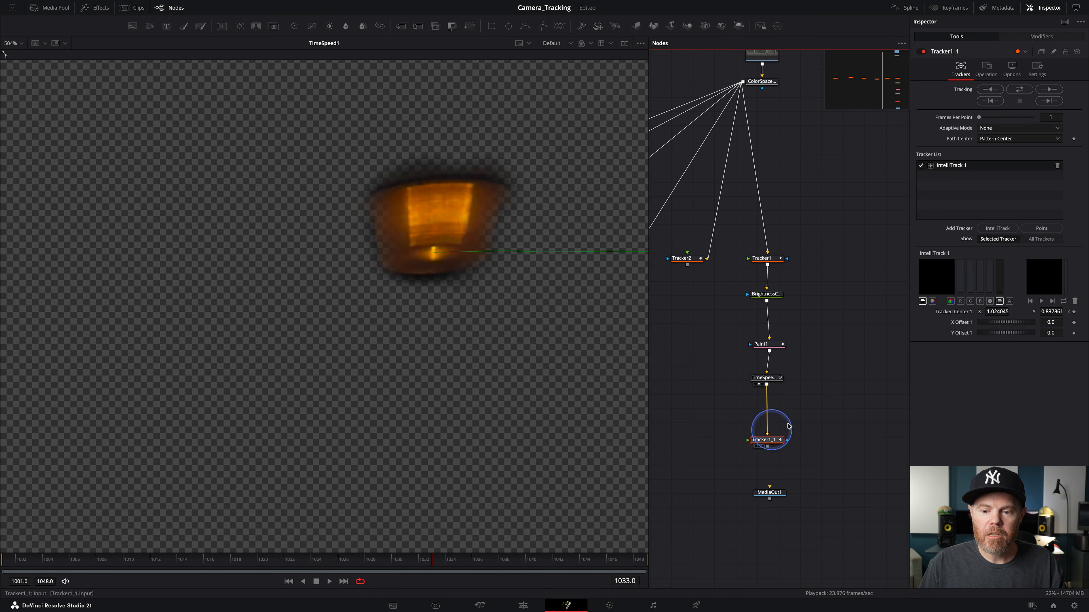
pyautogui.click(986, 69)
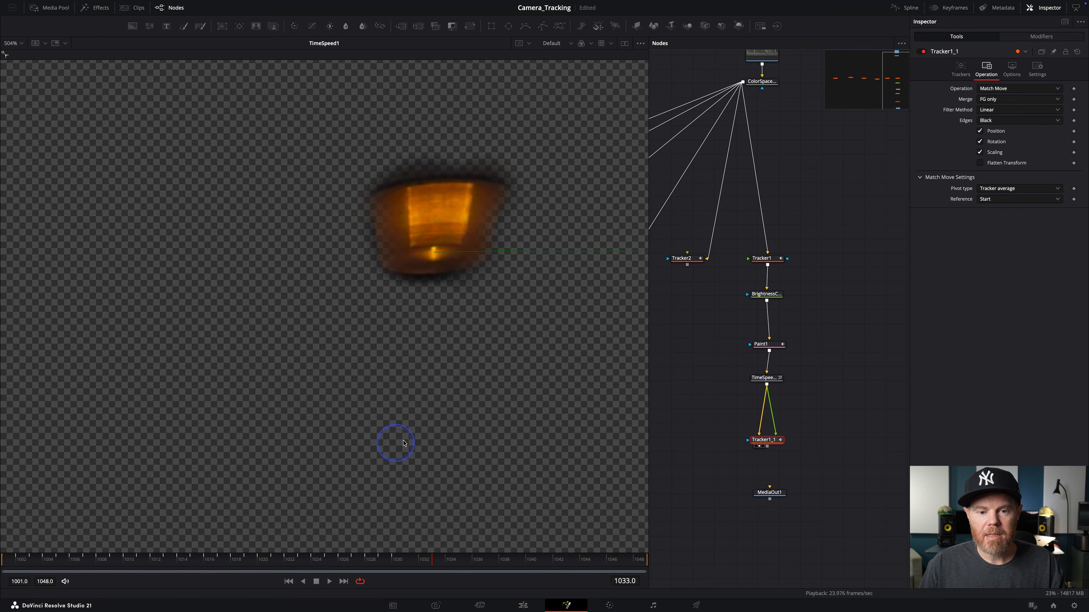
# View Tracker1_1 and play the clip to check the motion of the match-moved lamp, stopping at frame 1020.
pyautogui.press('1')
pyautogui.press('space')
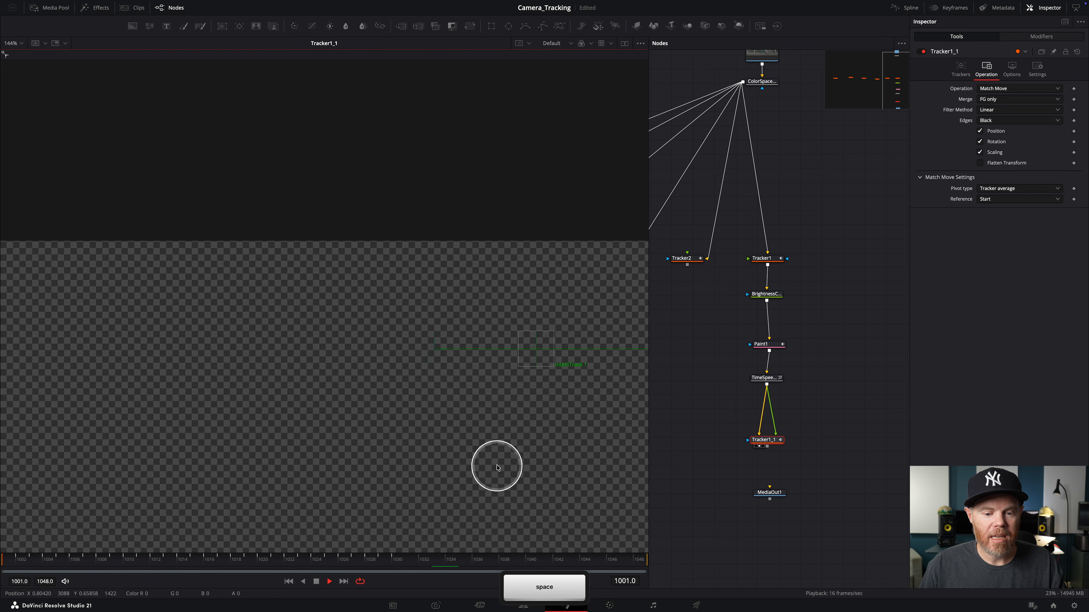
pyautogui.press('space')
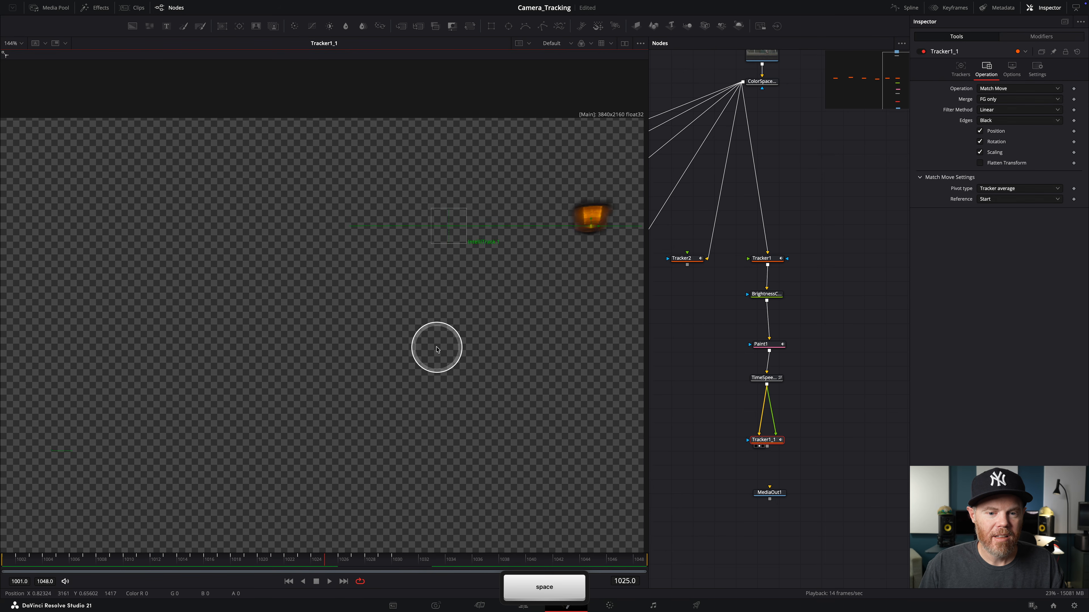
pyautogui.scroll(-2, 438, 350)
pyautogui.press('space')
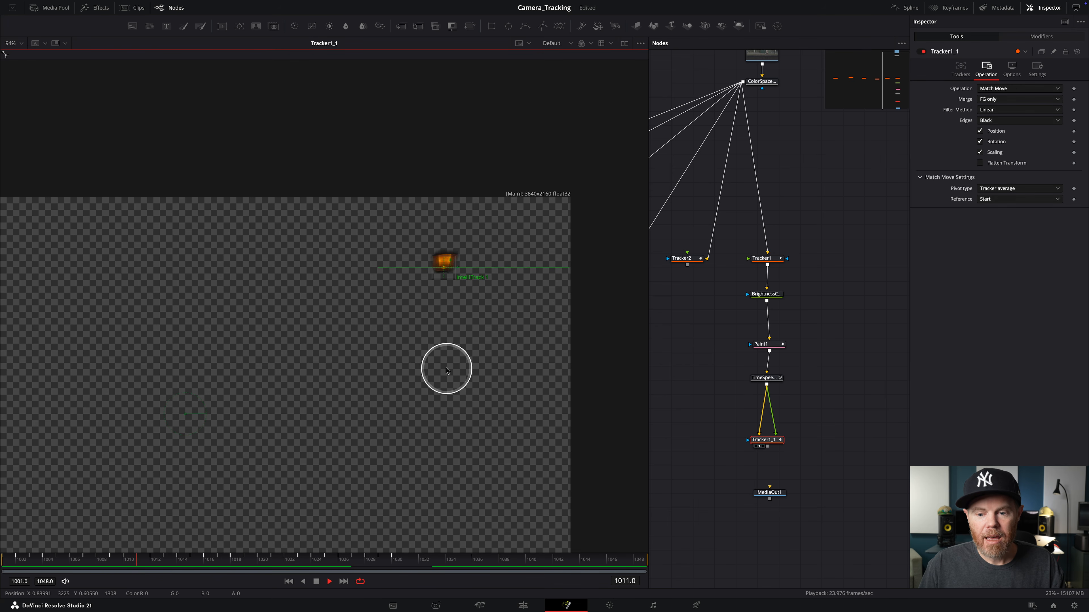
pyautogui.press('space')
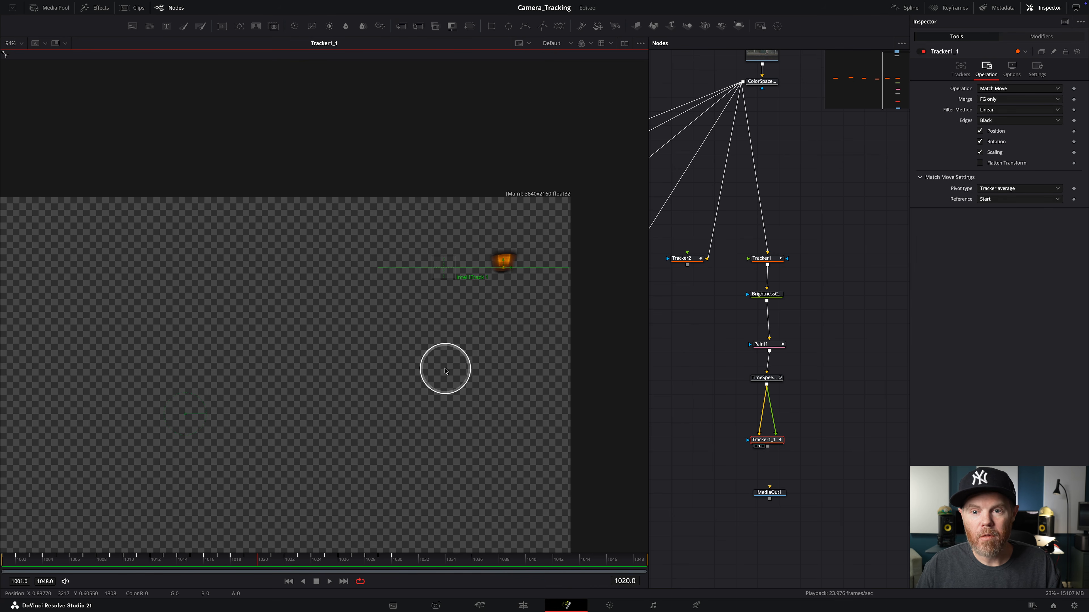
# Add a Merge node in the empty space beside Tracker1_1.
pyautogui.hscroll(2, 806, 360)
pyautogui.click(813, 408)
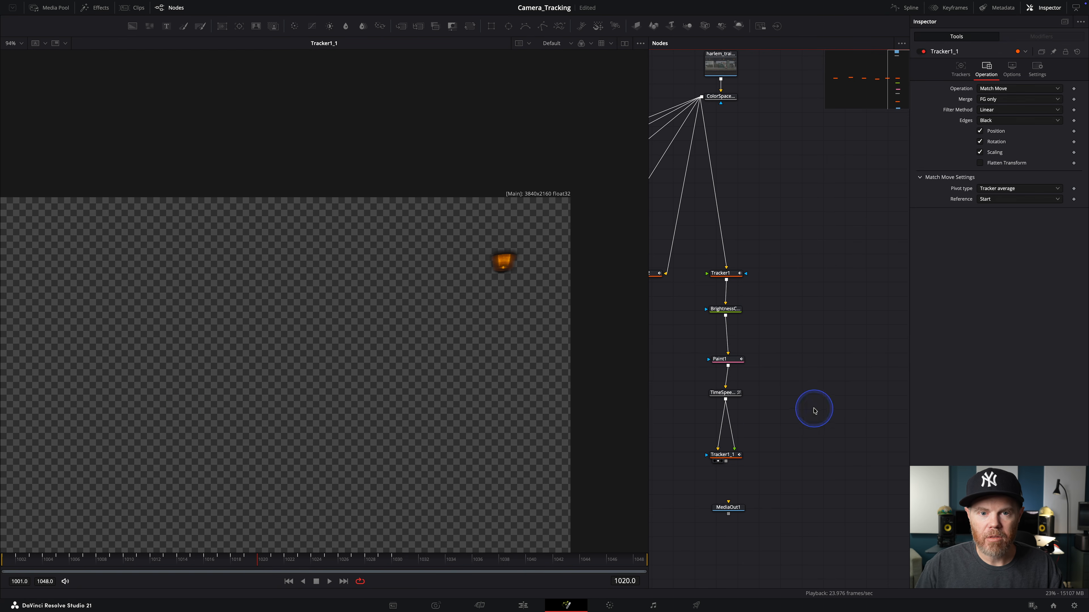
pyautogui.click(833, 414)
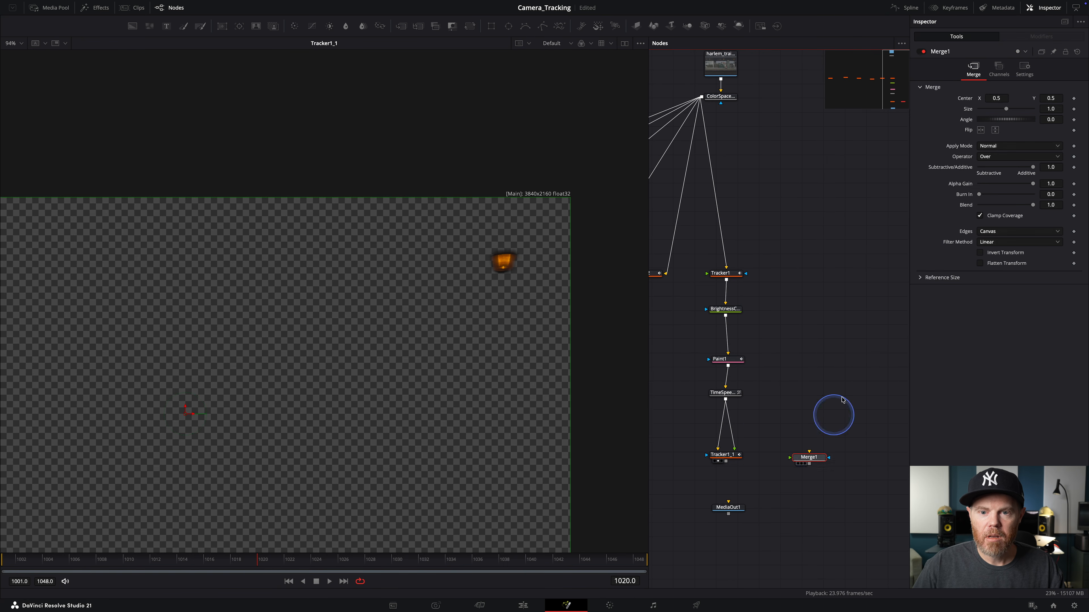
# Connect the ColorSpace node to Merge1's background and Tracker1_1 to its foreground, and play Merge1 to check the lamp over the footage.
pyautogui.moveTo(703, 98); pyautogui.dragTo(809, 457)
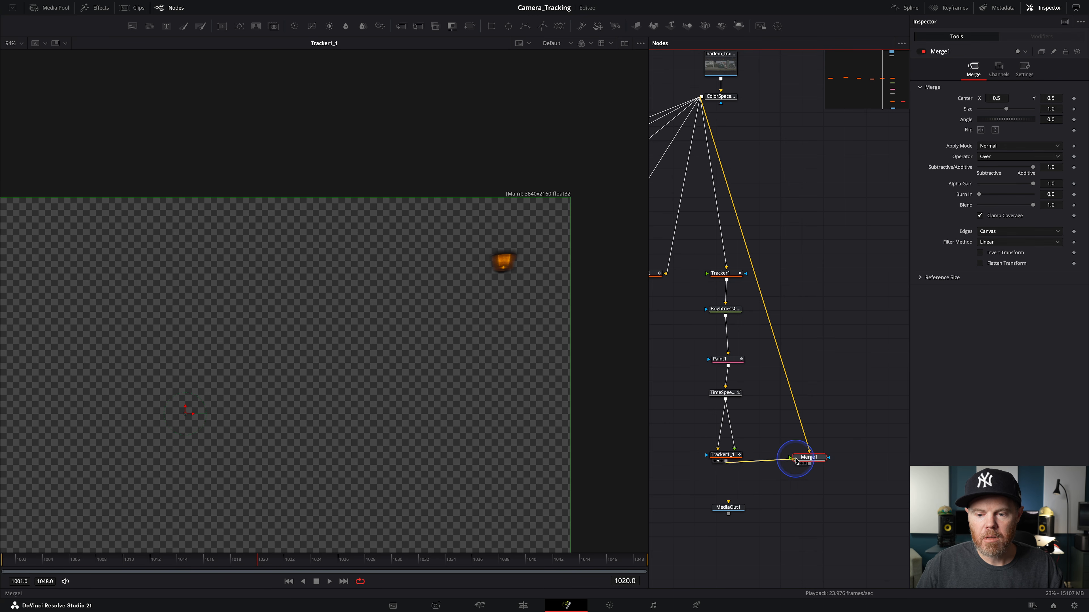
pyautogui.moveTo(807, 461); pyautogui.dragTo(486, 323)
pyautogui.press('space')
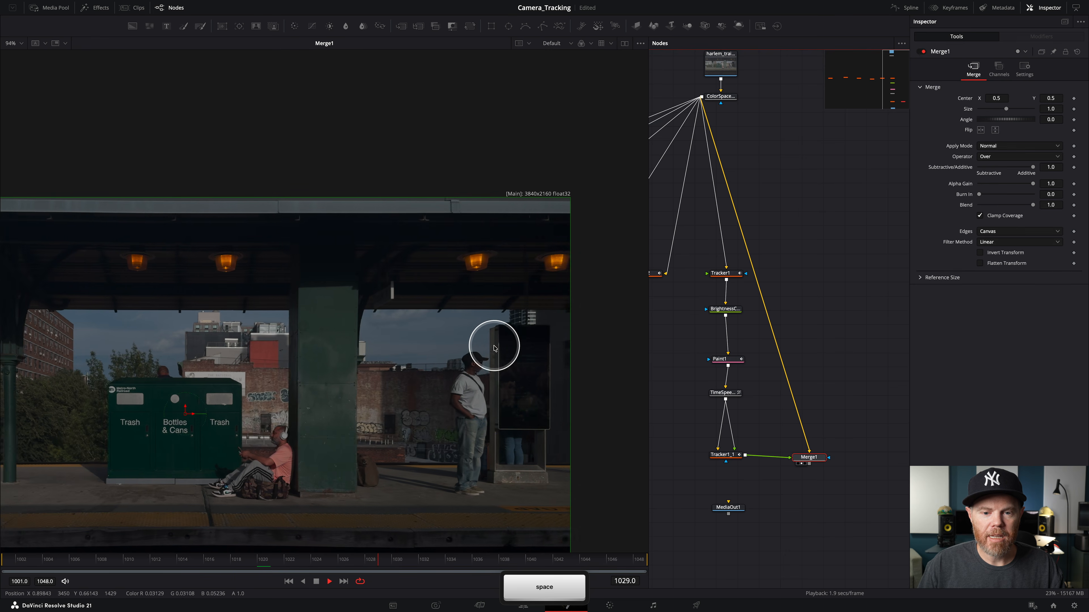
pyautogui.scroll(5, 493, 313)
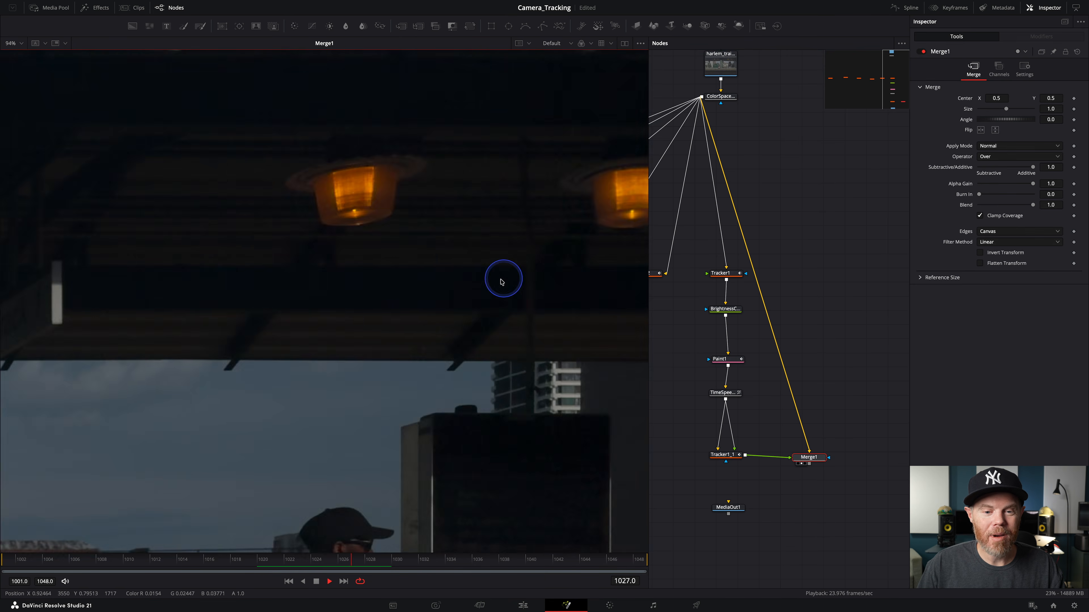
pyautogui.scroll(-5, 491, 296)
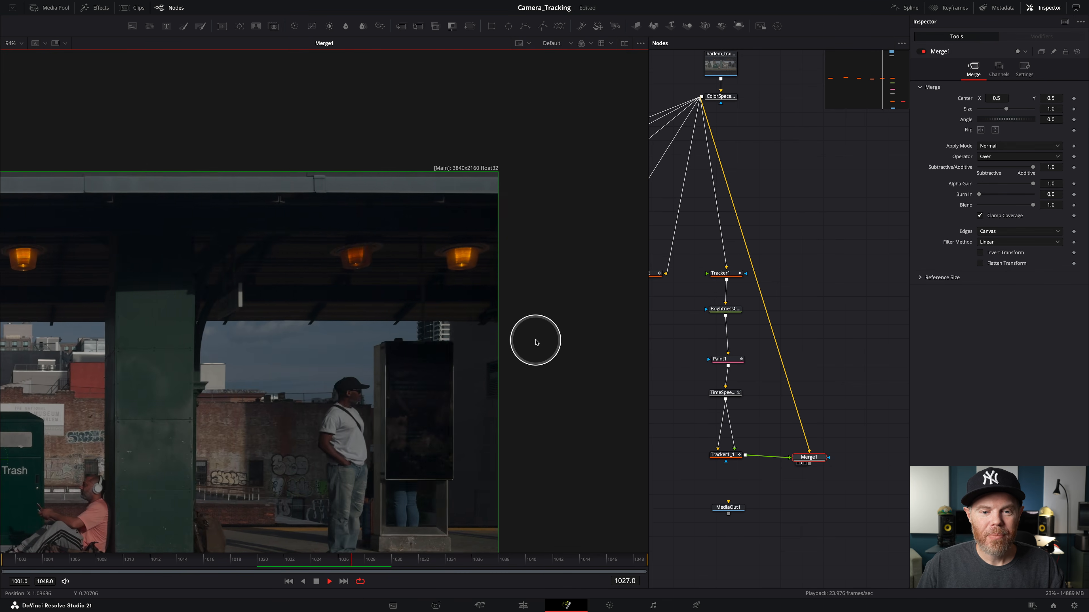
pyautogui.press('space')
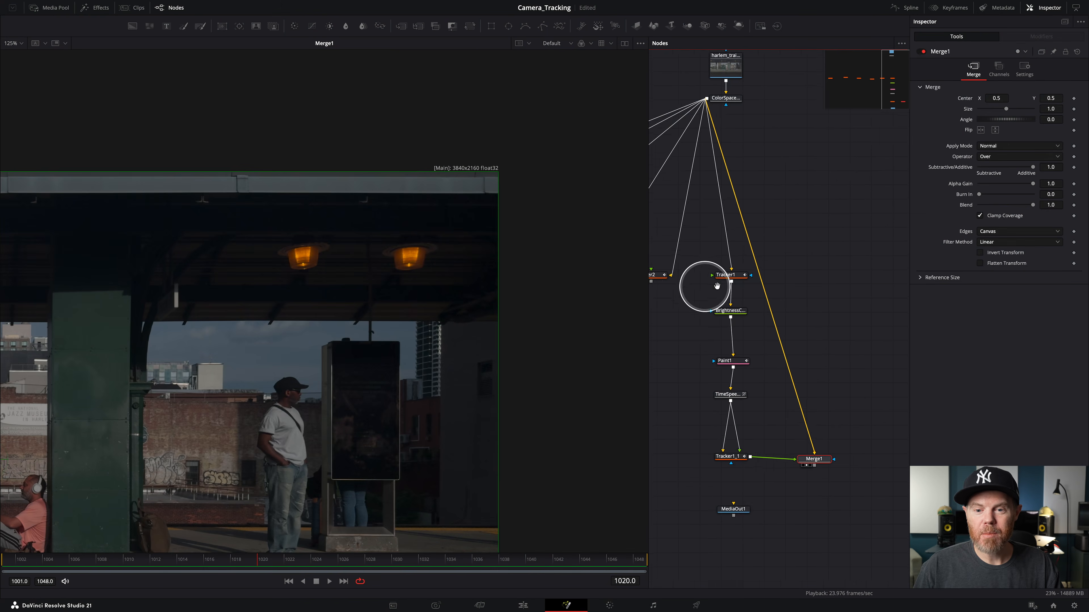
# Clone-paint the second lamp after Tracker2 at frame 1014, using Tracker2 as a still source at time 1016, and freeze it with Time Speed.
pyautogui.moveTo(717, 286); pyautogui.dragTo(943, 289)
pyautogui.moveTo(789, 319)
pyautogui.mouseDown()
pyautogui.moveTo(853, 320)
pyautogui.moveTo(789, 301)
pyautogui.mouseUp()
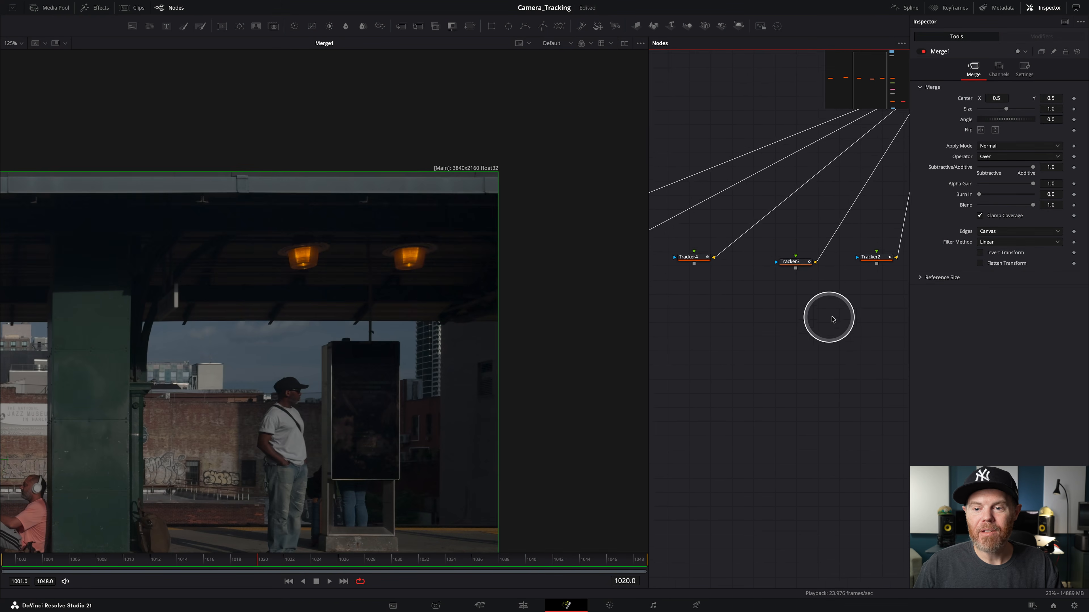
pyautogui.moveTo(870, 314); pyautogui.dragTo(686, 304)
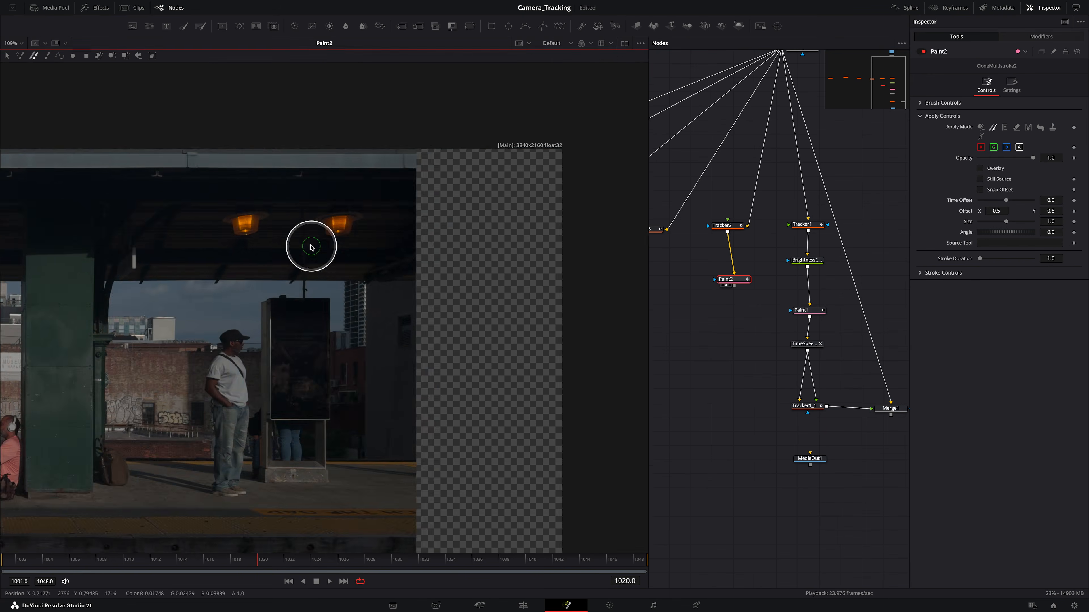
pyautogui.moveTo(722, 225); pyautogui.dragTo(1001, 243)
pyautogui.press(']')
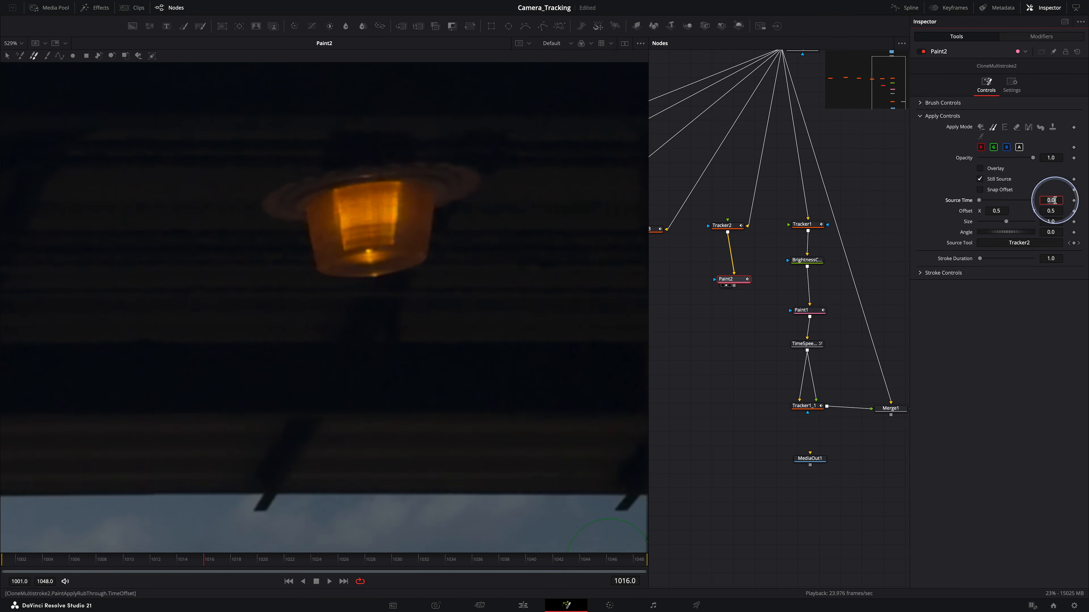
pyautogui.press('[')
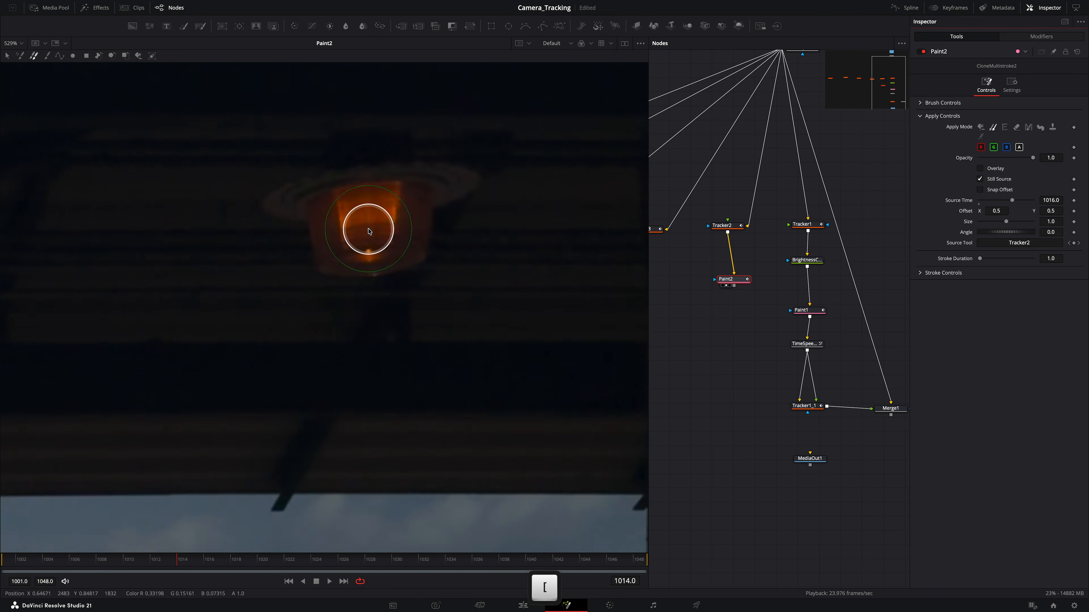
pyautogui.scroll(2, 370, 232)
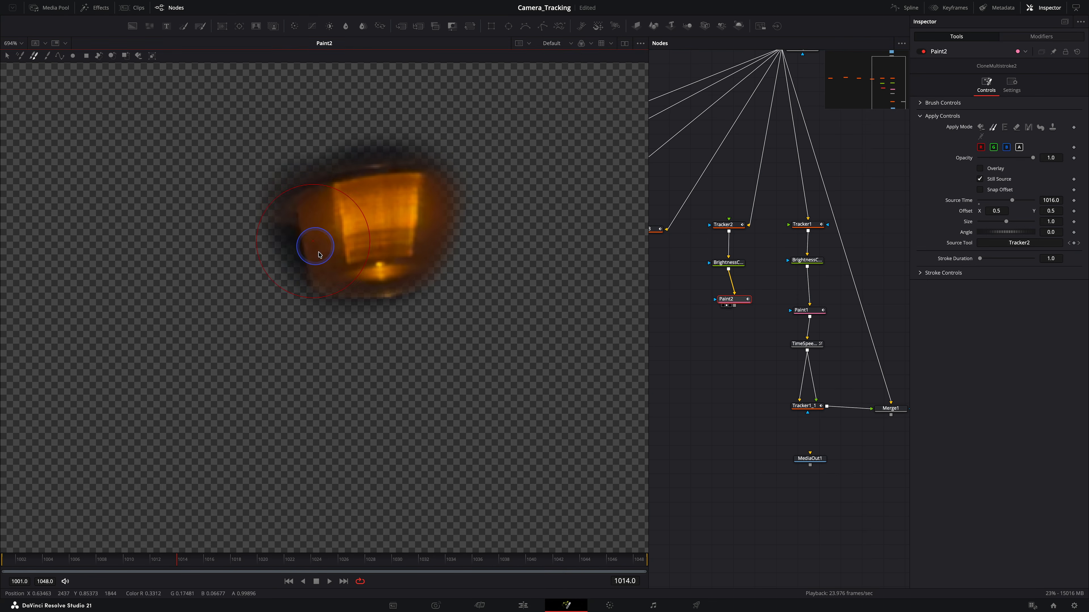
pyautogui.hotkey('shift', 'space')
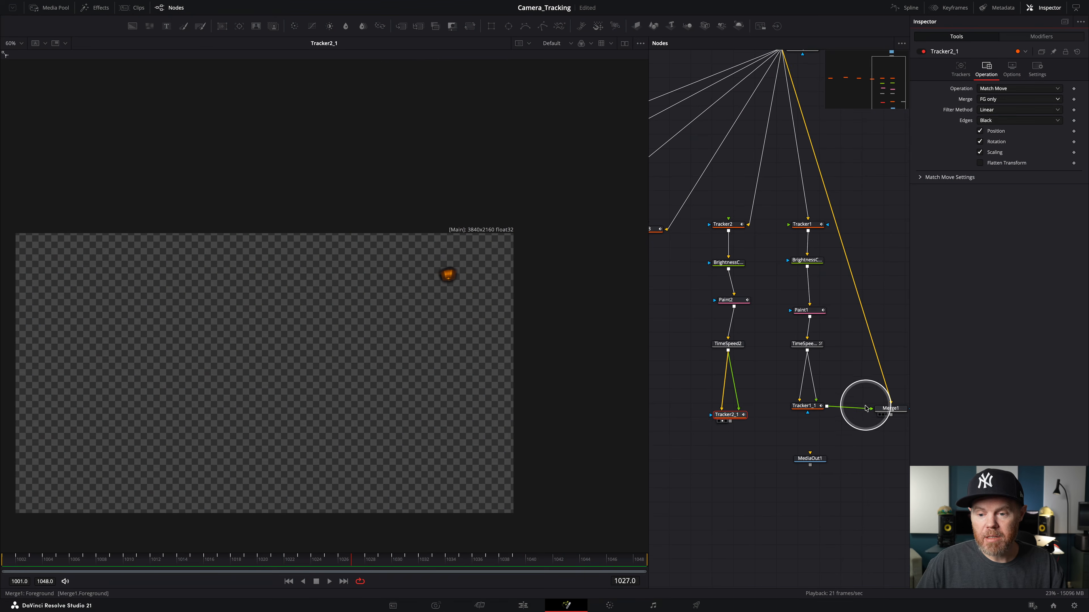
# Add a MultiMerge node below the lamp branches, move MediaOut1 down, and connect Tracker1_1 and Tracker2_1 to the MultiMerge.
pyautogui.hotkey('shift', 'space')
pyautogui.write('mult')
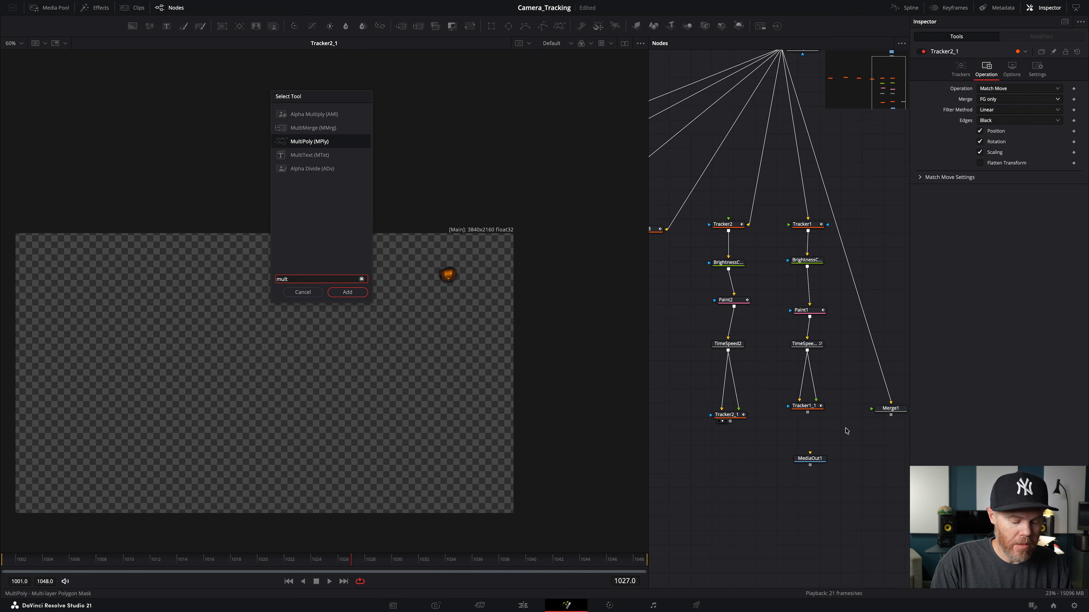
pyautogui.press('Up')
pyautogui.press('Return')
pyautogui.moveTo(810, 458); pyautogui.dragTo(811, 514)
pyautogui.moveTo(850, 428); pyautogui.dragTo(828, 457)
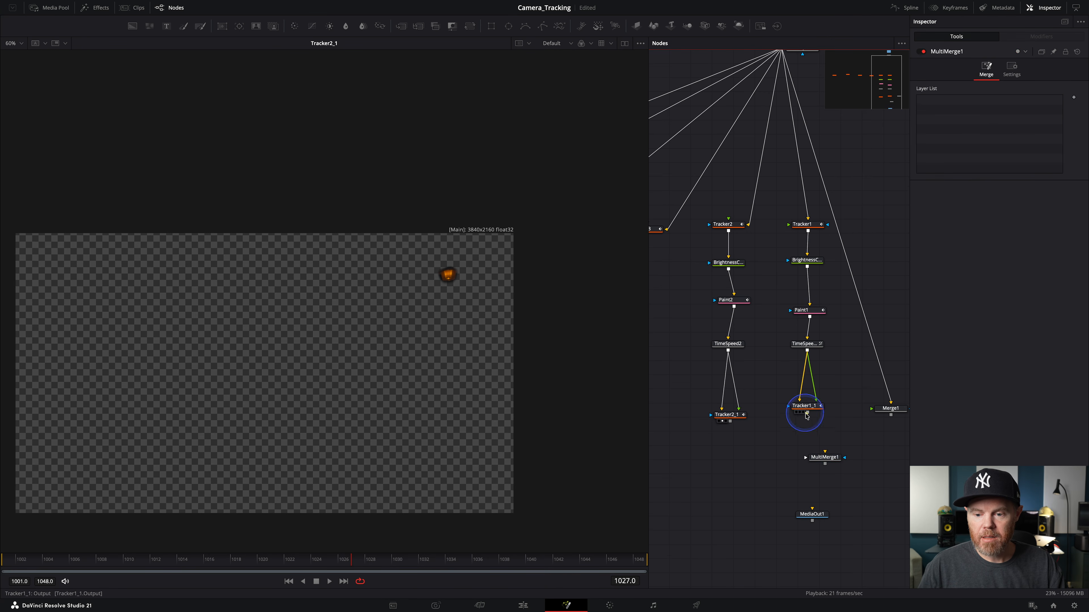
pyautogui.moveTo(817, 460); pyautogui.dragTo(816, 460)
# View MultiMerge1 and play the clip to check the two match-moved lamps.
pyautogui.press('1')
pyautogui.press('space')
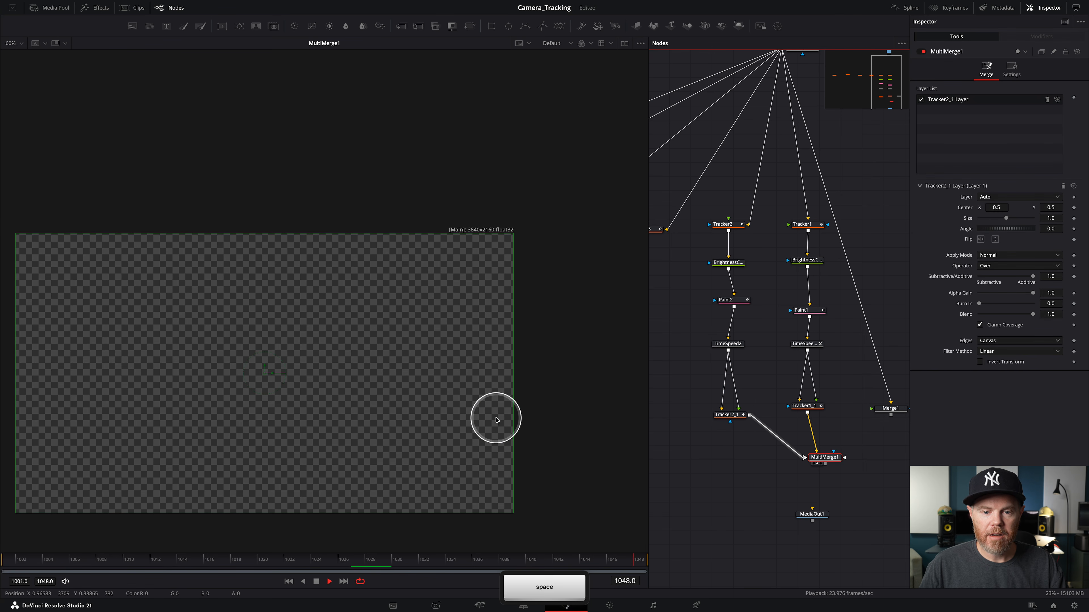
pyautogui.scroll(5, 483, 311)
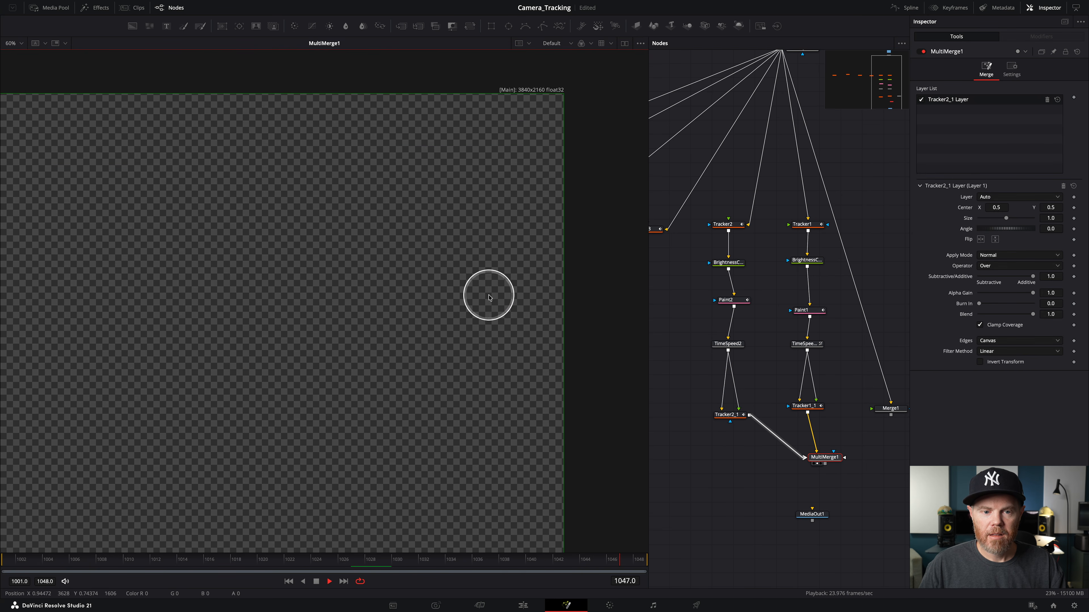
pyautogui.press('space')
# Connect MultiMerge1 to Merge1's foreground, view Merge1 and play the clip to check the combined lamps over the footage.
pyautogui.hscroll(3, 807, 392)
pyautogui.moveTo(852, 395); pyautogui.dragTo(879, 441)
pyautogui.moveTo(780, 433); pyautogui.dragTo(867, 428)
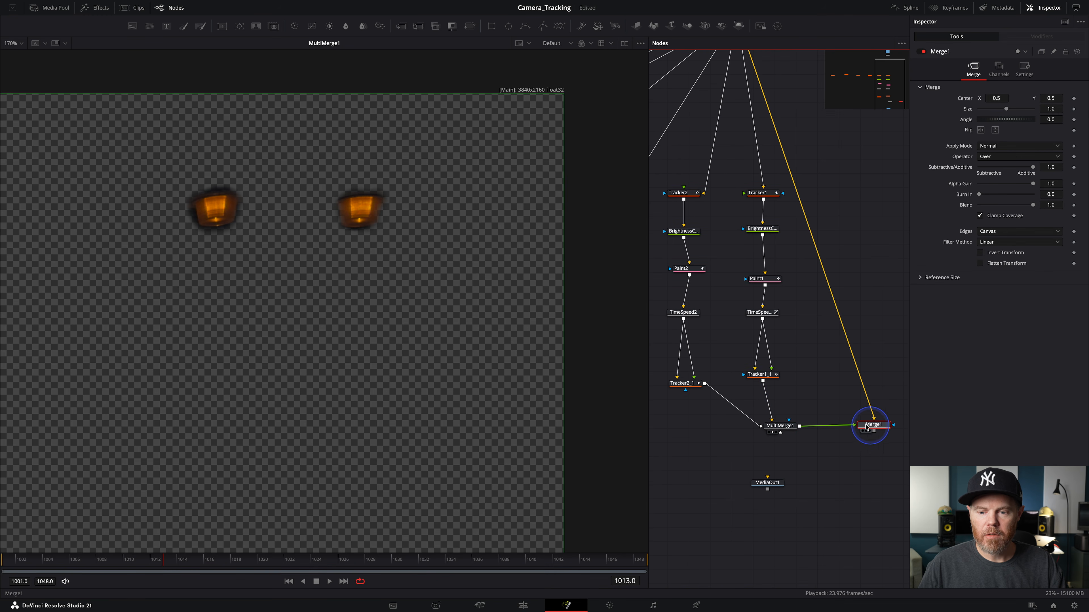
pyautogui.press('1')
pyautogui.scroll(-3, 414, 359)
pyautogui.press('space')
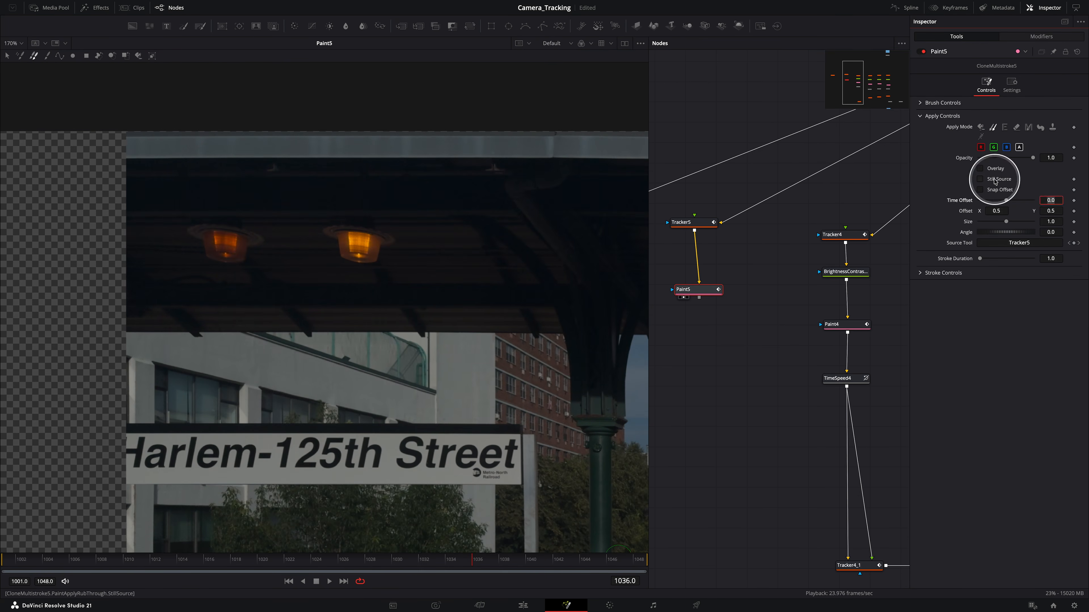
# Set up a Clone Multistroke in Paint6 with Tracker6 as the source tool, Still Source on and Source Time 1046.
pyautogui.press('1')
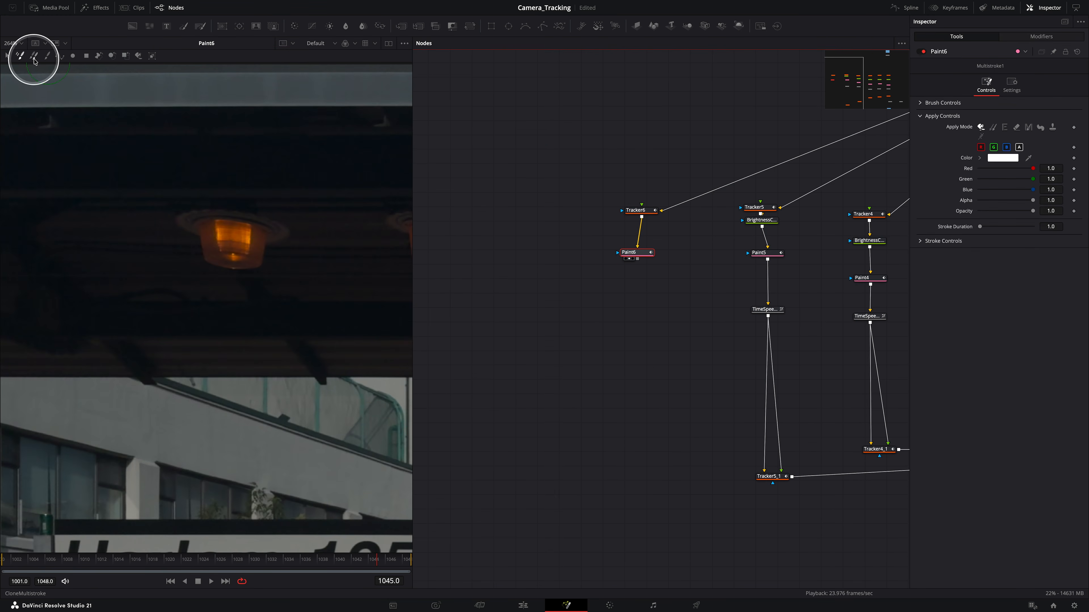
pyautogui.click(34, 60)
pyautogui.moveTo(636, 210); pyautogui.dragTo(1017, 243)
pyautogui.click(979, 179)
pyautogui.press(']')
pyautogui.doubleClick(1050, 200)
pyautogui.write('1046')
pyautogui.click(1029, 357)
# Paint the clean lamp with the clone stroke at frame 1044 and step through neighbouring frames to check it.
pyautogui.press('[')
pyautogui.press('[')
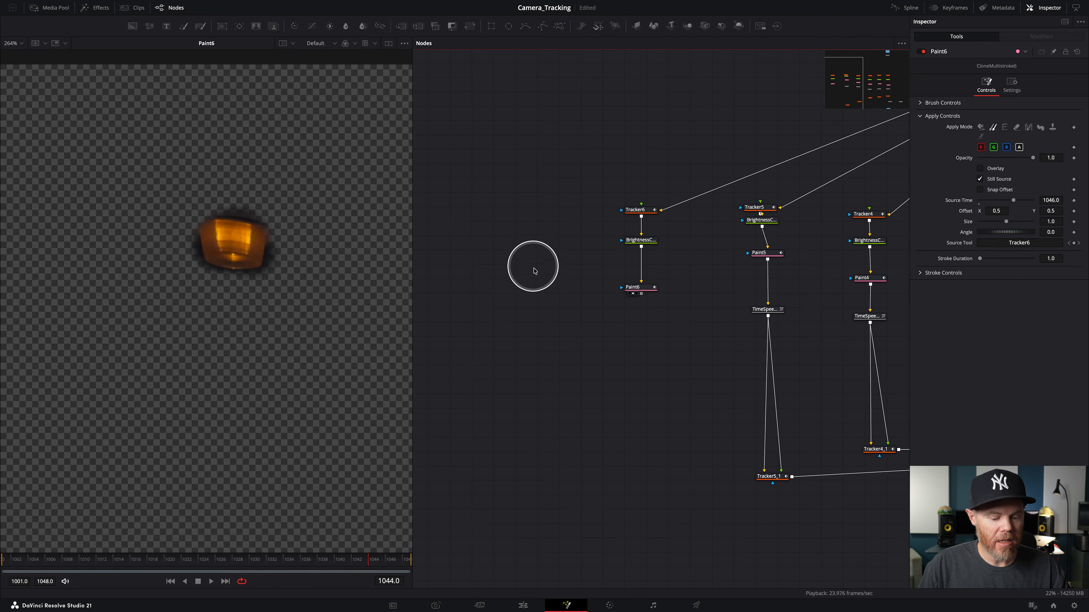
pyautogui.press('[')
pyautogui.press(']')
pyautogui.press(']')
pyautogui.press(']')
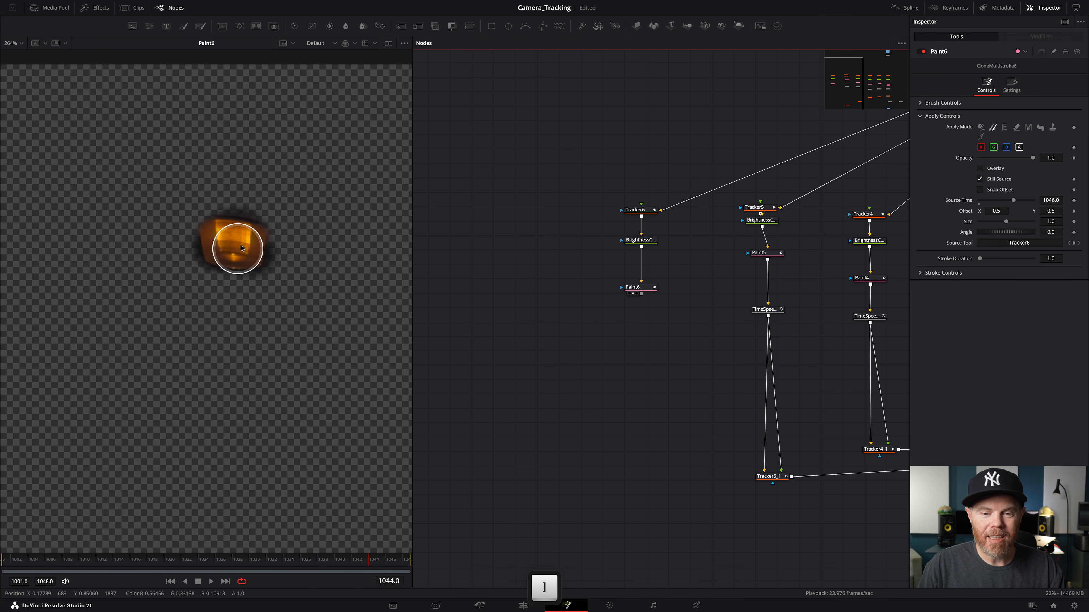
# Open the keyframe editor for only the selected Paint6, select its CloneMultistroke6 entry and fit the frame range in view.
pyautogui.click(950, 10)
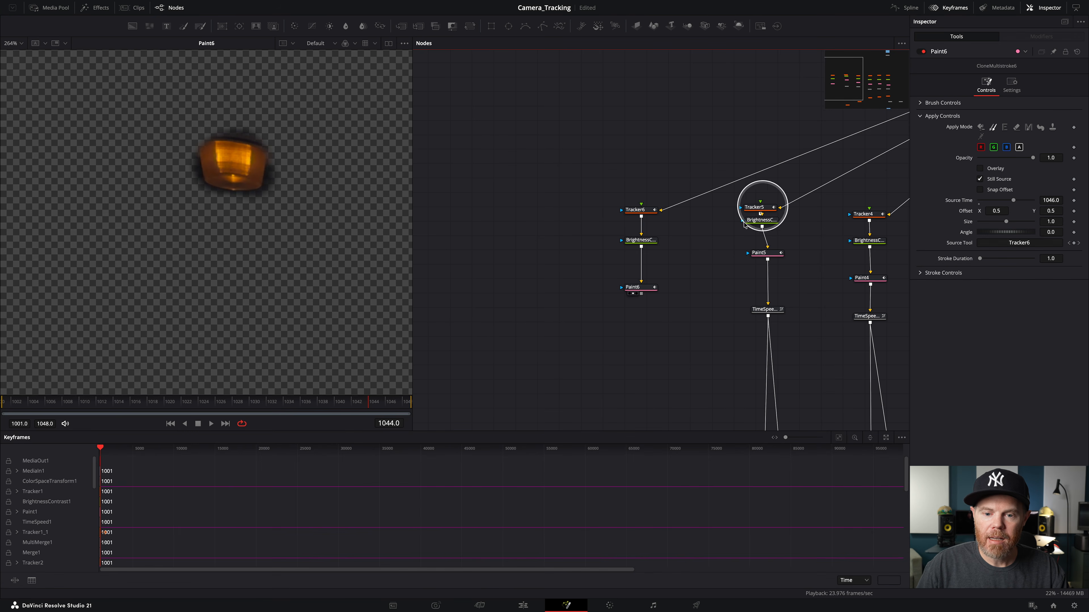
pyautogui.click(635, 291)
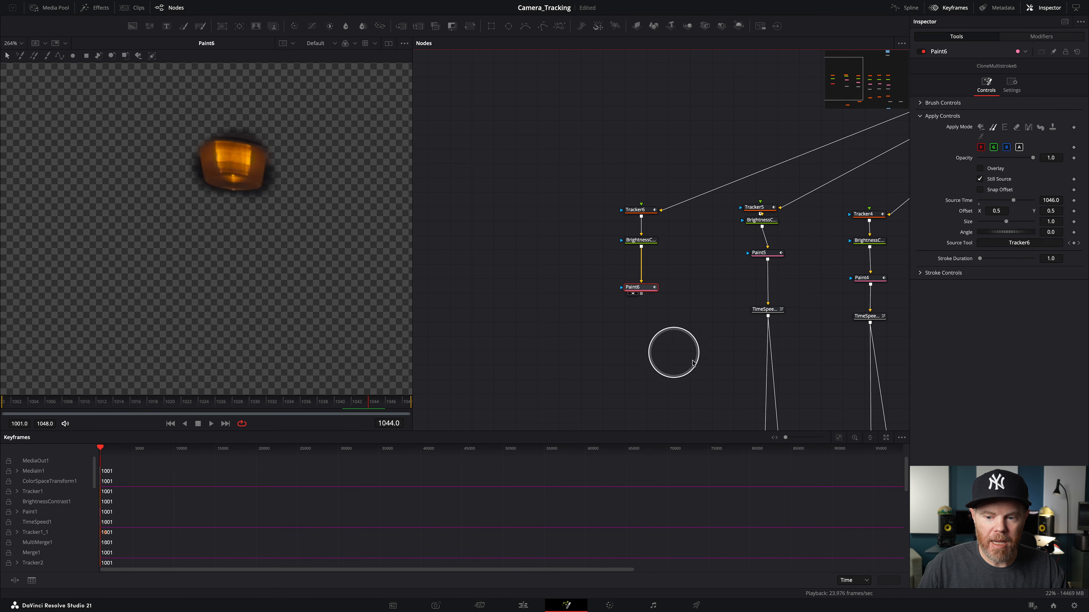
pyautogui.click(901, 438)
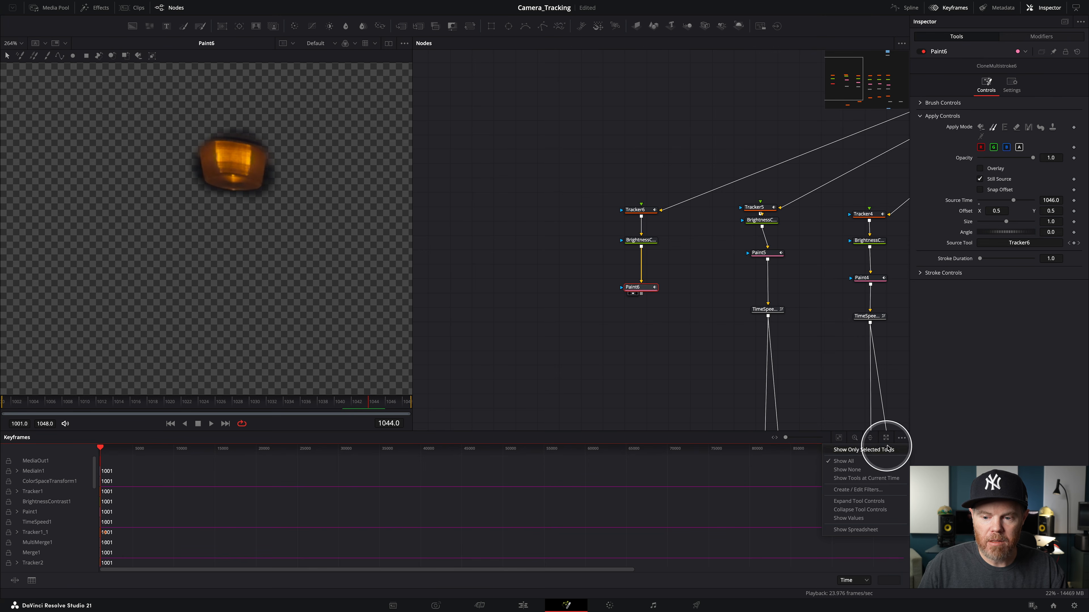
pyautogui.click(855, 454)
pyautogui.click(229, 481)
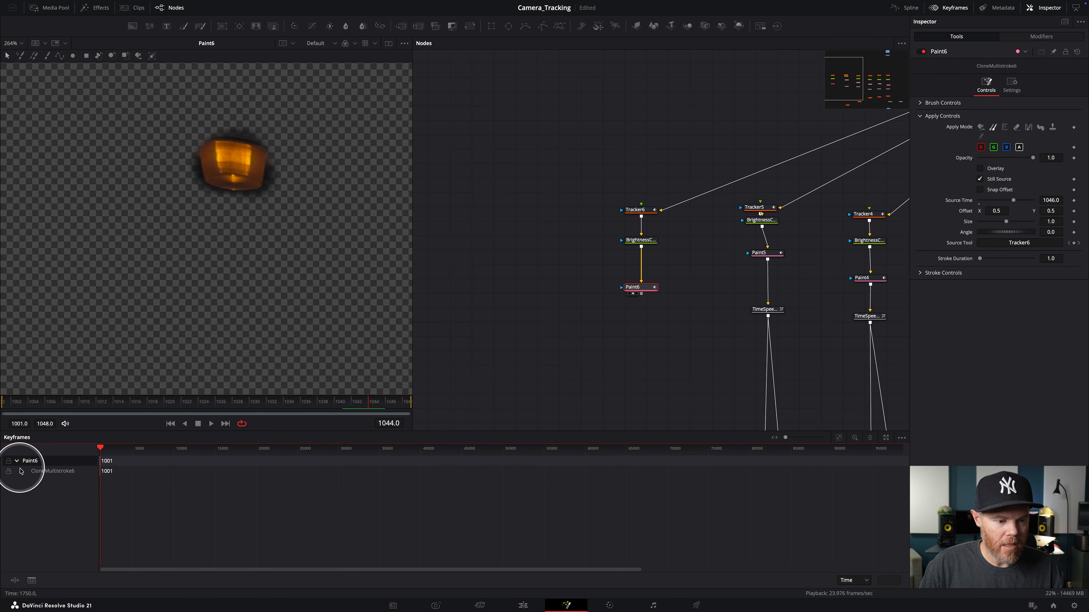
pyautogui.click(44, 475)
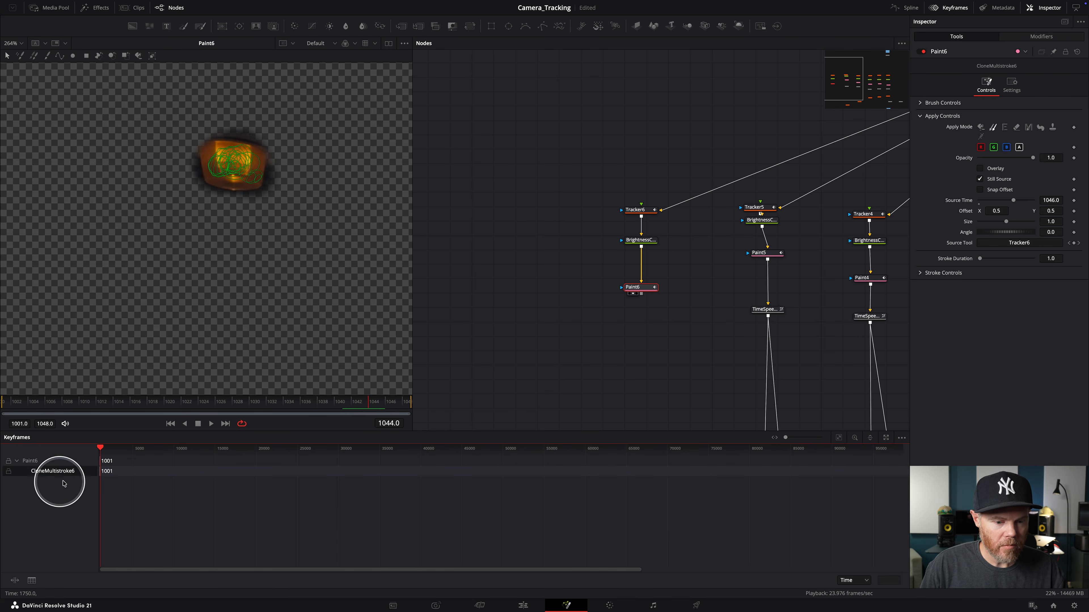
pyautogui.click(839, 440)
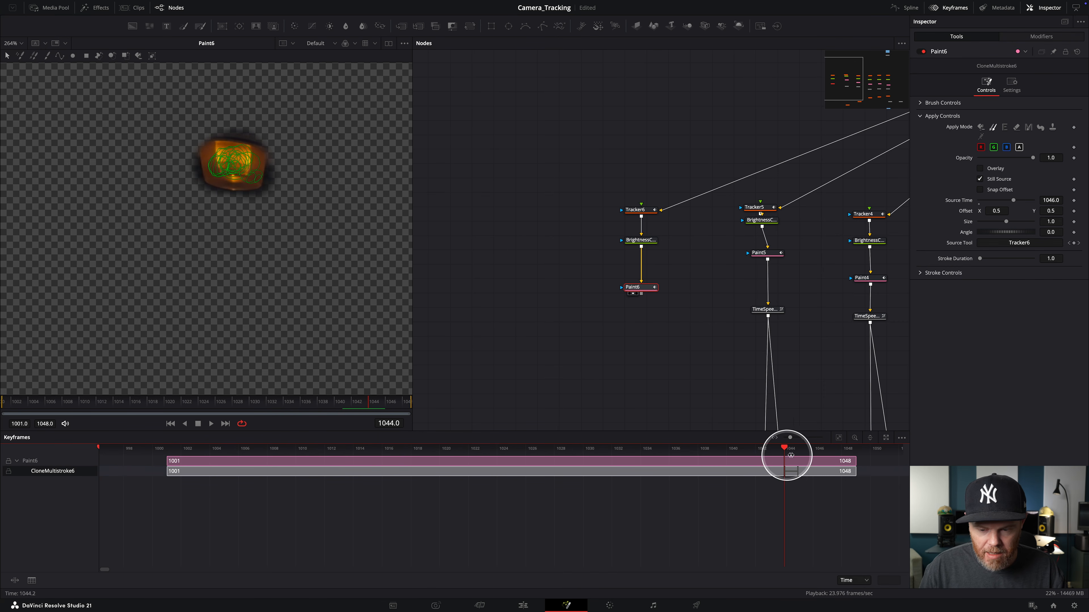
# Scrub around the clone stroke to examine which frames it covers, return to frame 1044 and close the keyframe editor.
pyautogui.moveTo(785, 451); pyautogui.dragTo(721, 453)
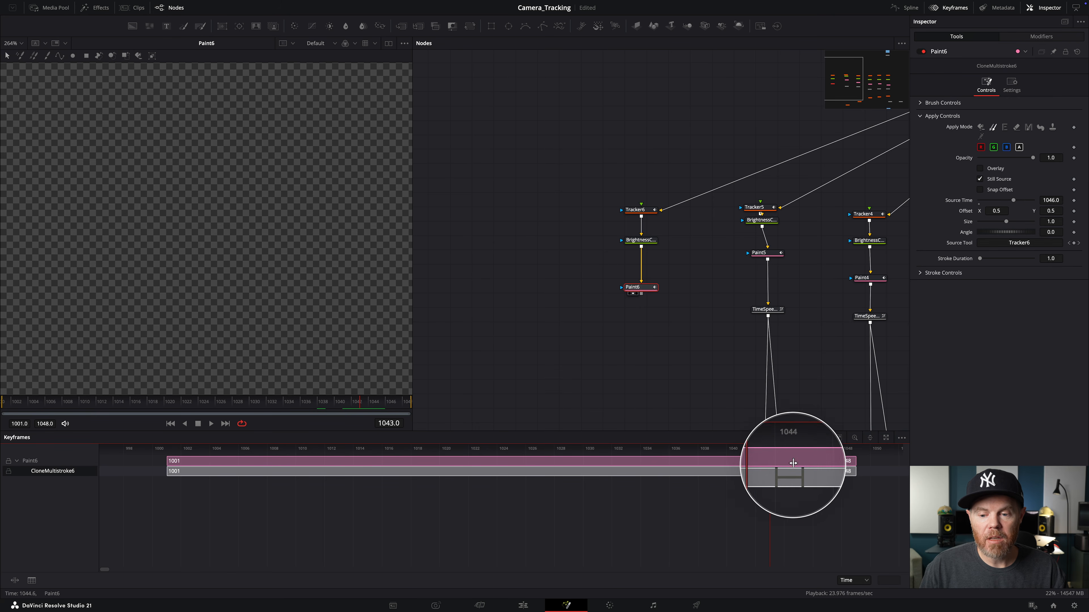
pyautogui.click(783, 450)
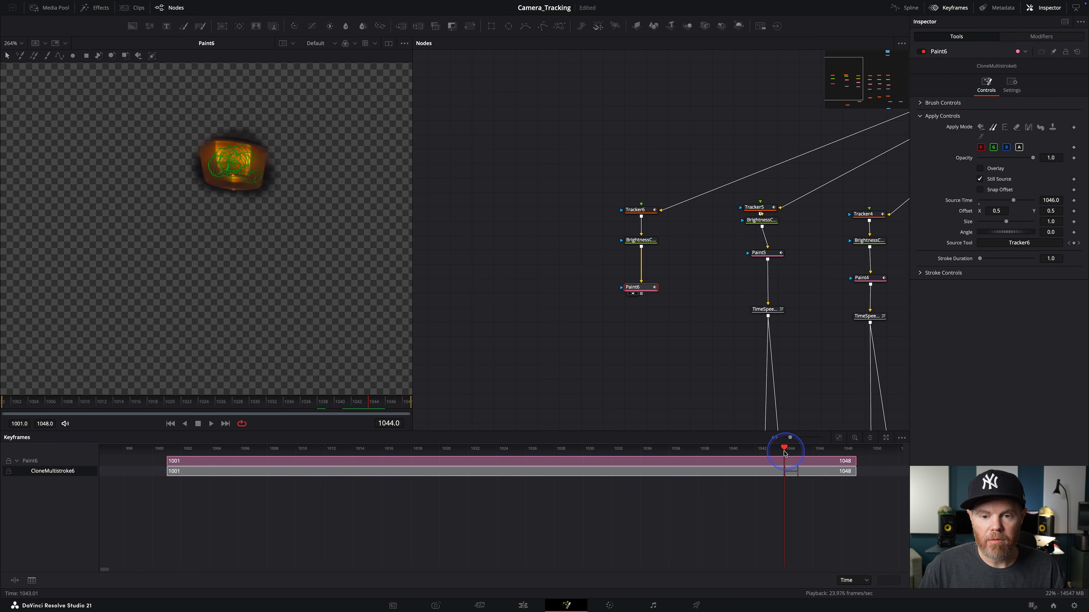
pyautogui.click(948, 10)
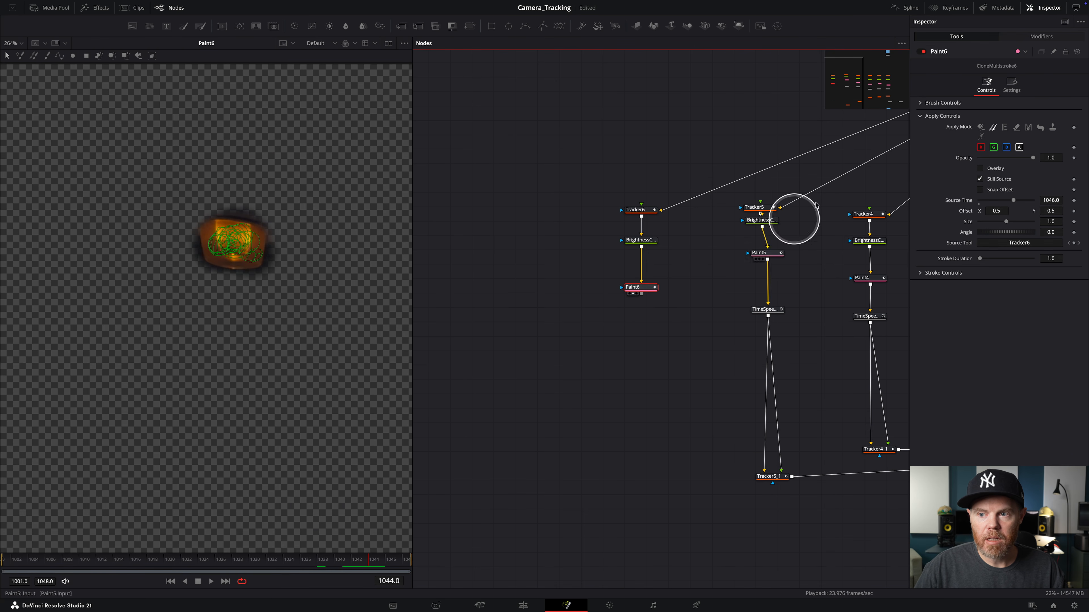
pyautogui.click(1027, 38)
pyautogui.click(994, 39)
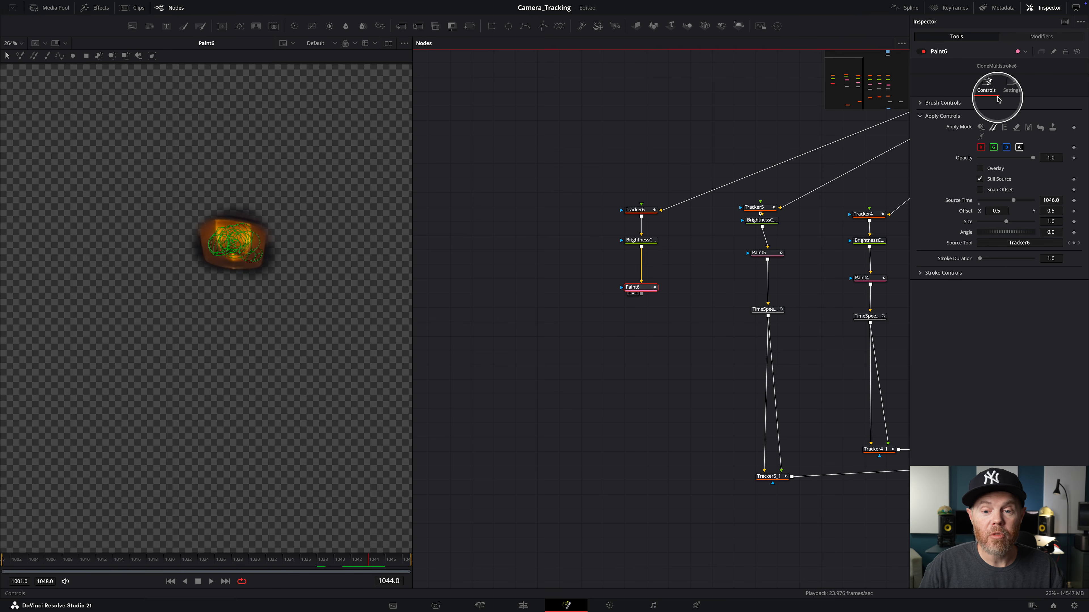
# Add a Time Speed node after Paint6 to freeze the painted lamp and turn off the node's Update mode.
pyautogui.hotkey('shift', 'space')
pyautogui.write('time')
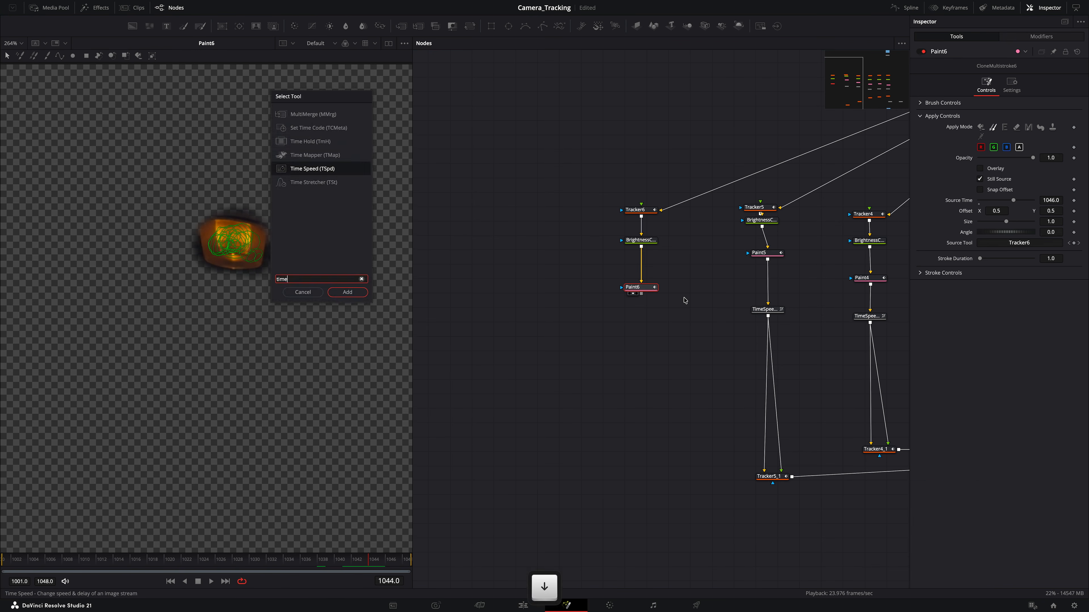
pyautogui.press('Return')
pyautogui.click(982, 132)
pyautogui.rightClick(656, 326)
pyautogui.moveTo(682, 540)
pyautogui.click(787, 566)
# Paste a copy of Tracker6 fed by TimeSpeed6 on both inputs, set Merge to FG only, and play its result.
pyautogui.click(639, 210)
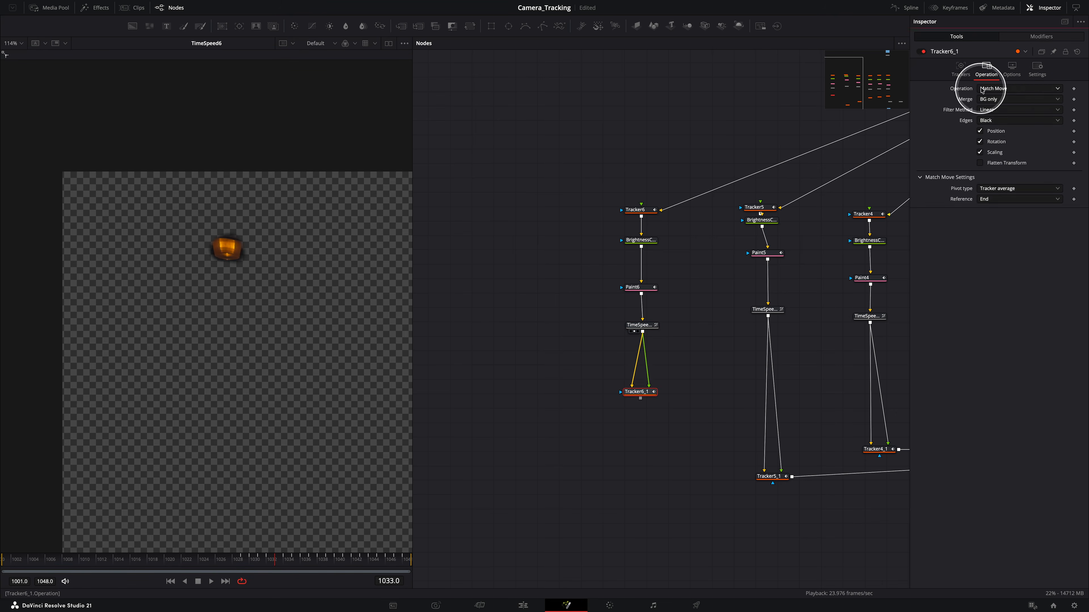
pyautogui.press('1')
pyautogui.press('space')
# Move MediaOut1 and MultiMerge1 further down, connect Tracker6_1 to MultiMerge1, and lower Tracker6_1 to tidy the node layout.
pyautogui.scroll(-8, 649, 377)
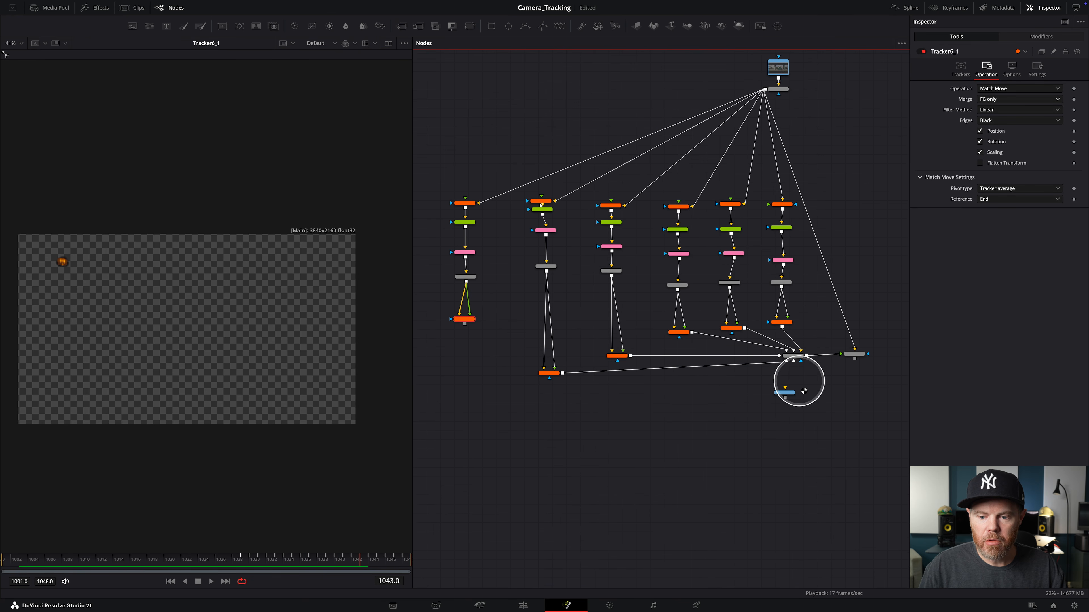
pyautogui.moveTo(788, 396); pyautogui.dragTo(813, 482)
pyautogui.moveTo(792, 357); pyautogui.dragTo(794, 434)
pyautogui.moveTo(464, 323); pyautogui.dragTo(793, 431)
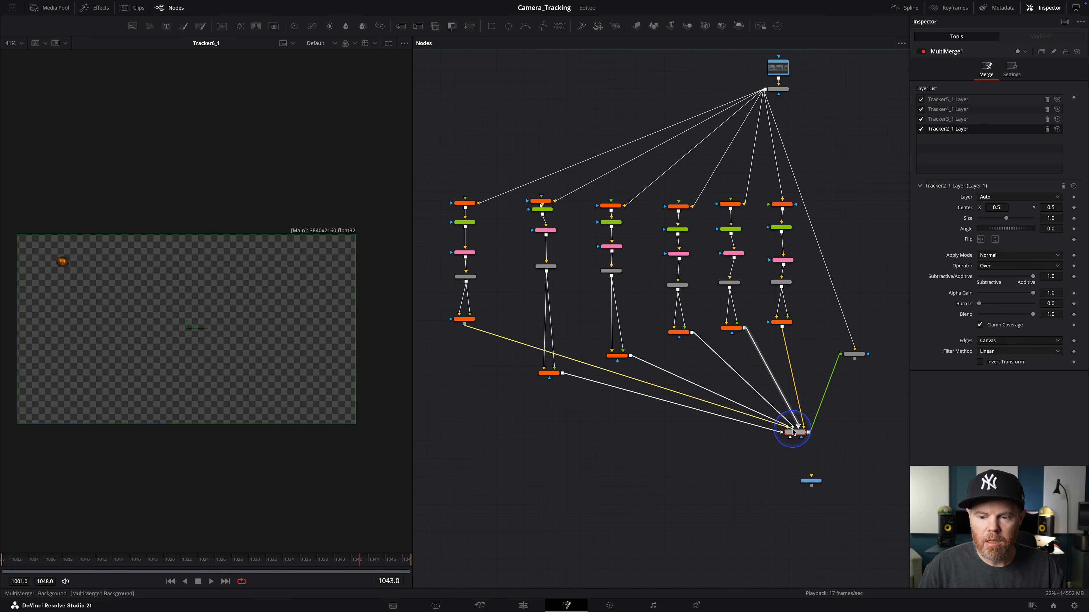
pyautogui.moveTo(466, 319); pyautogui.dragTo(463, 402)
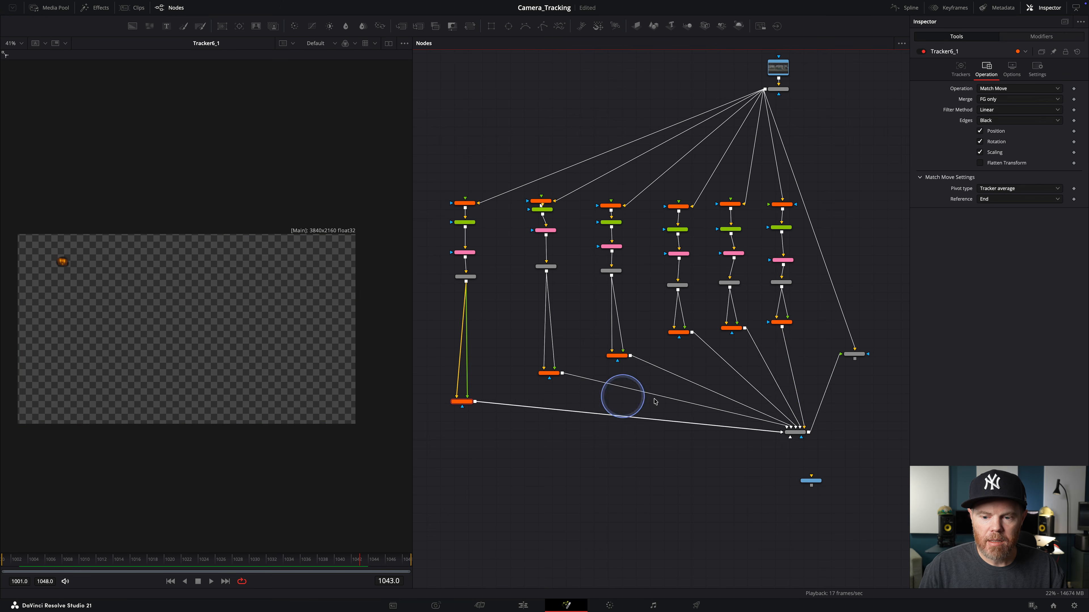
# Show MultiMerge1's output in the viewer, play the combined lamps, and widen the viewer area.
pyautogui.moveTo(793, 434); pyautogui.dragTo(218, 333)
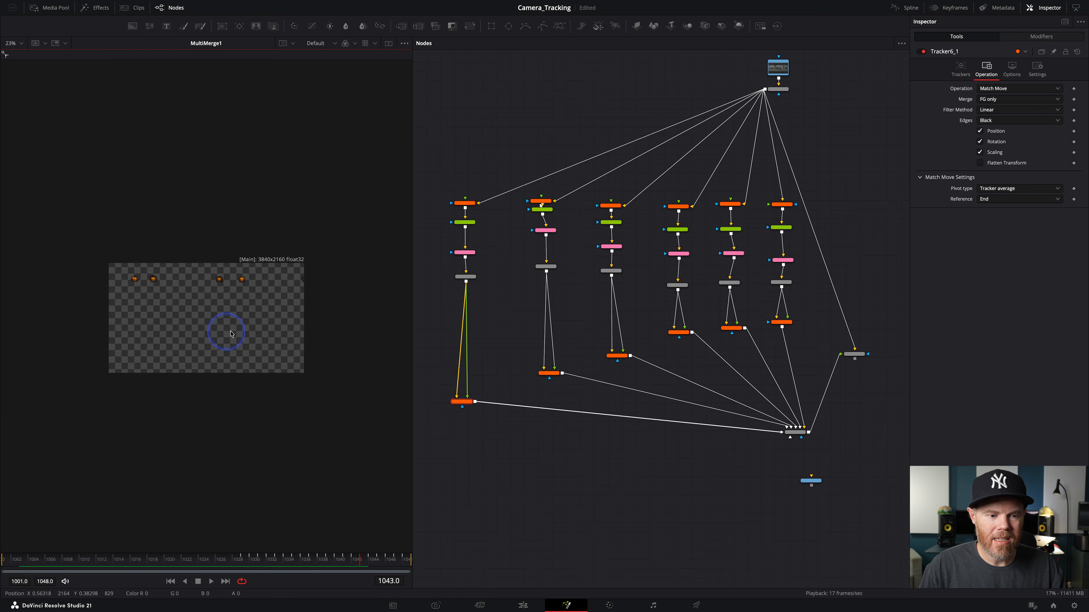
pyautogui.press('space')
pyautogui.scroll(-2, 252, 322)
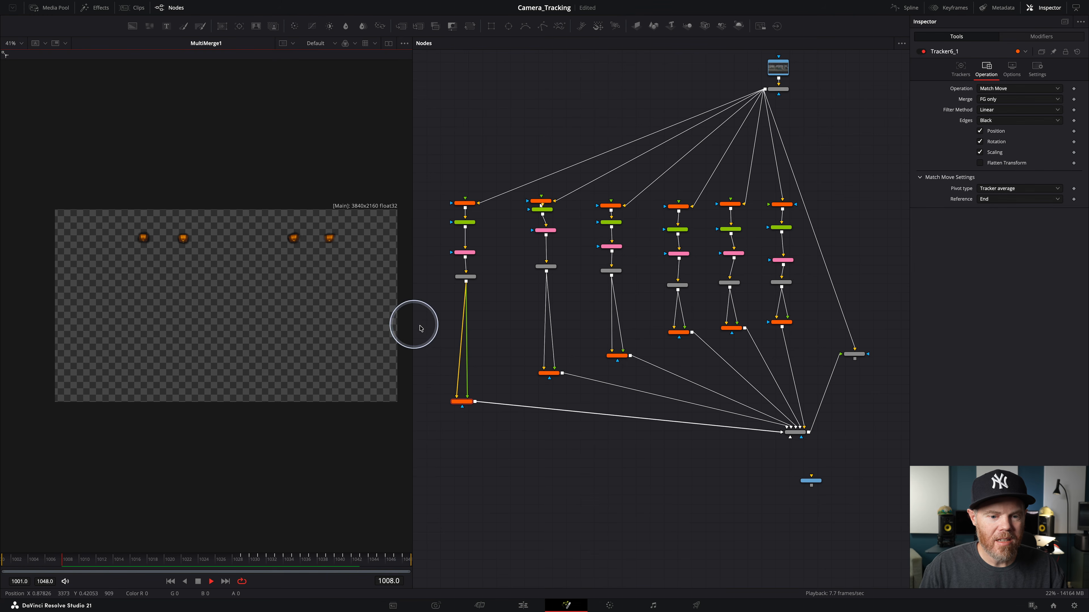
pyautogui.moveTo(411, 319); pyautogui.dragTo(614, 312)
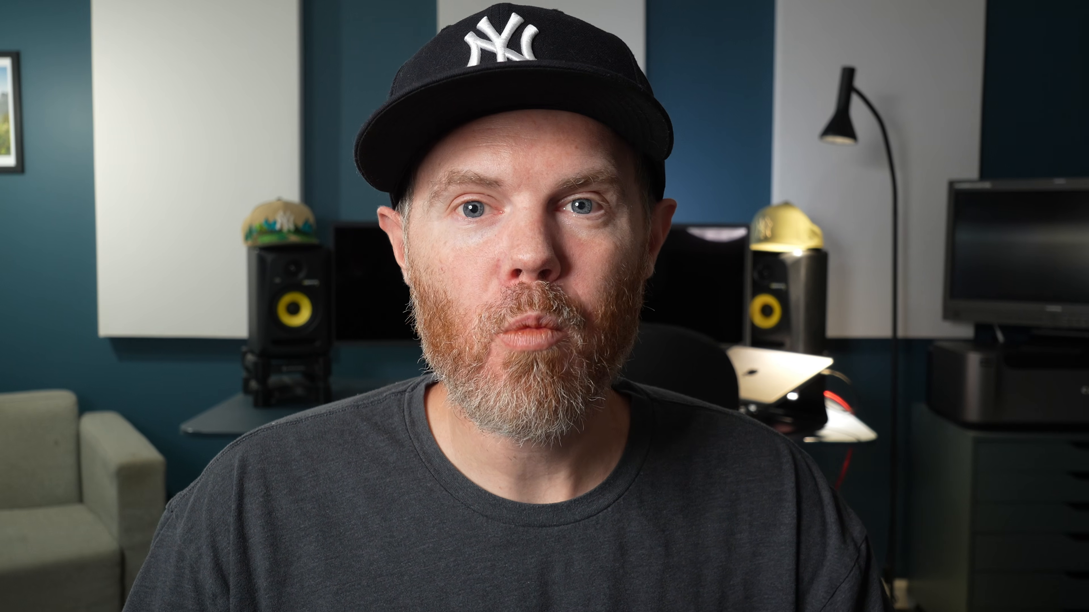
pyautogui.press('space')
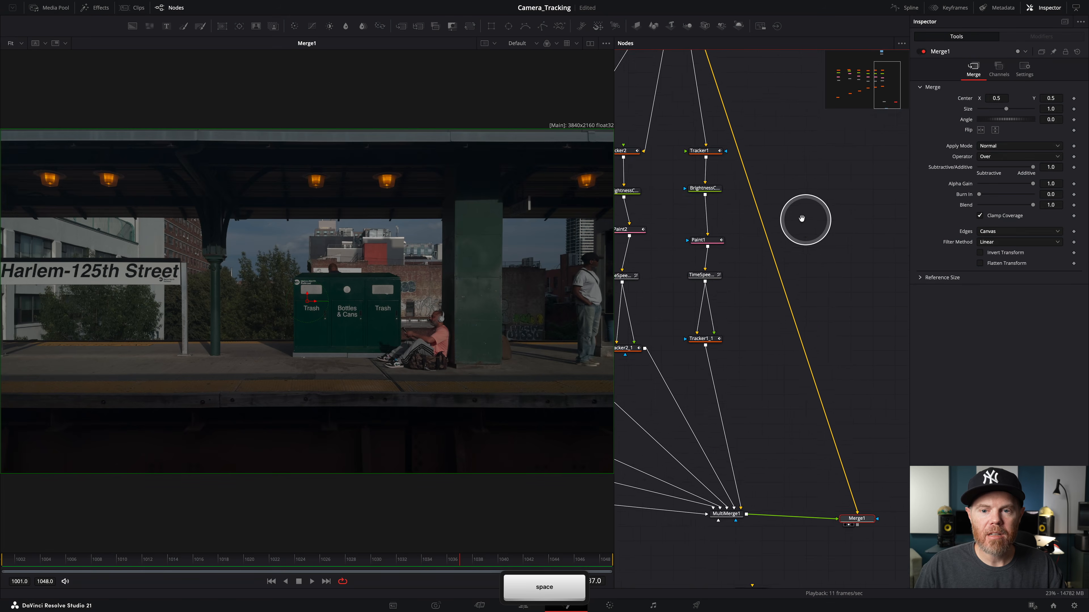
# Move the train clip node and ColorSpaceTransform1 into open space, away from the tracker branches, and select ColorSpaceTransform1.
pyautogui.scroll(-3, 802, 218)
pyautogui.moveTo(753, 152); pyautogui.dragTo(714, 239)
pyautogui.scroll(5, 707, 199)
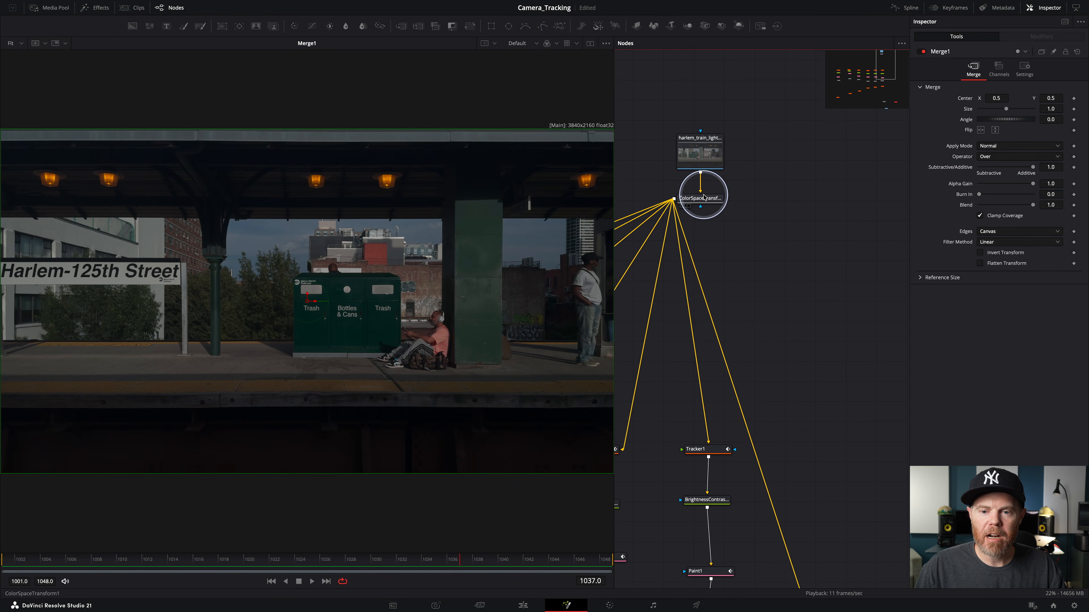
pyautogui.moveTo(704, 198); pyautogui.dragTo(776, 216)
pyautogui.moveTo(717, 146); pyautogui.dragTo(804, 129)
pyautogui.click(776, 213)
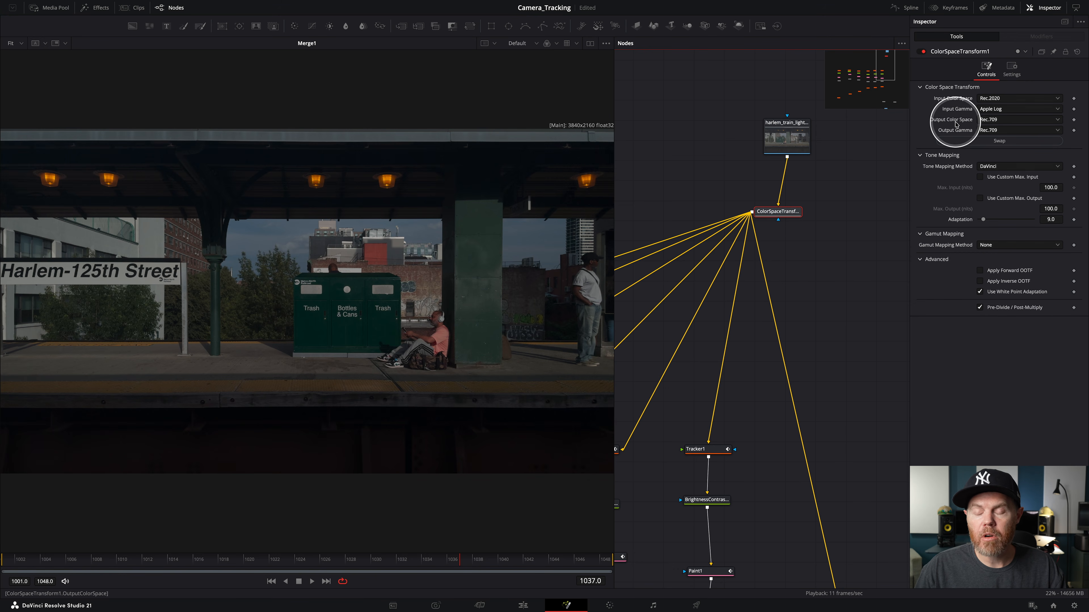
# Set ColorSpaceTransform1's output color space to Rec.2020, output gamma to Linear, and tone mapping method to None.
pyautogui.press('ctrl')
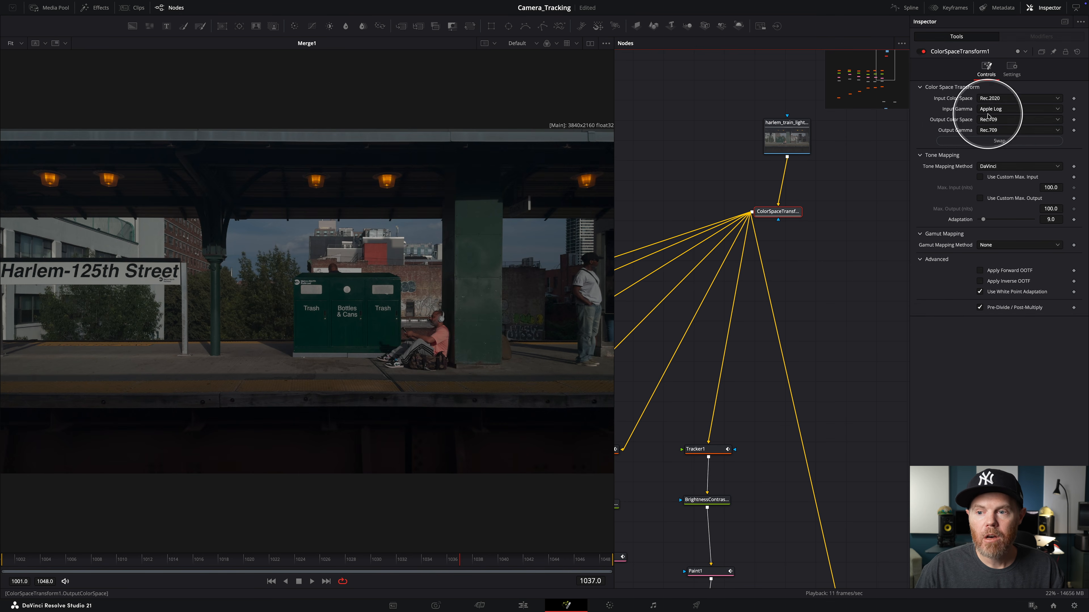
pyautogui.press('ctrl')
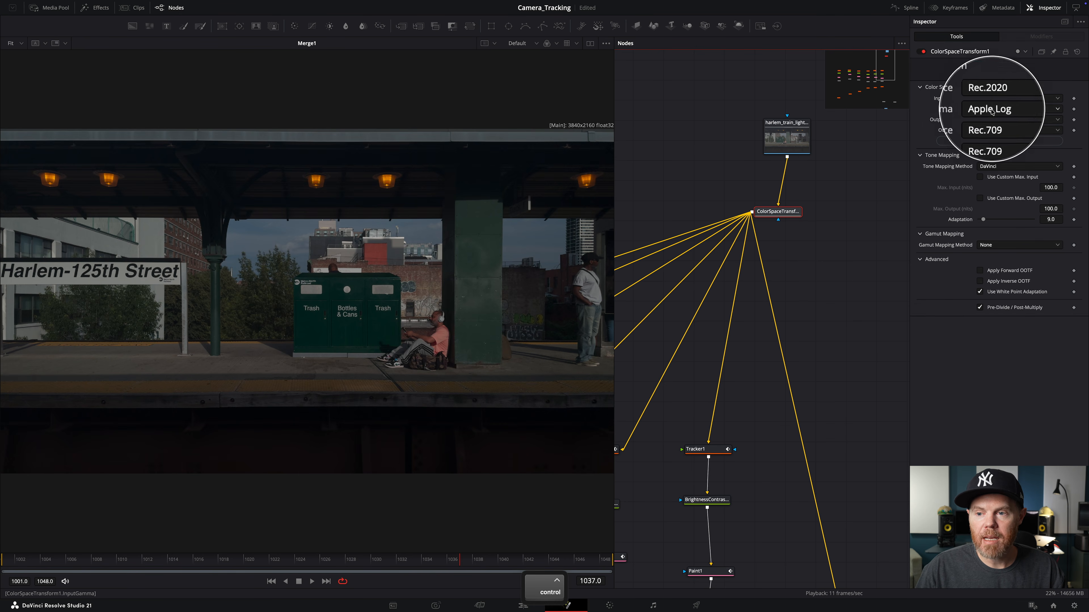
pyautogui.press('ctrl')
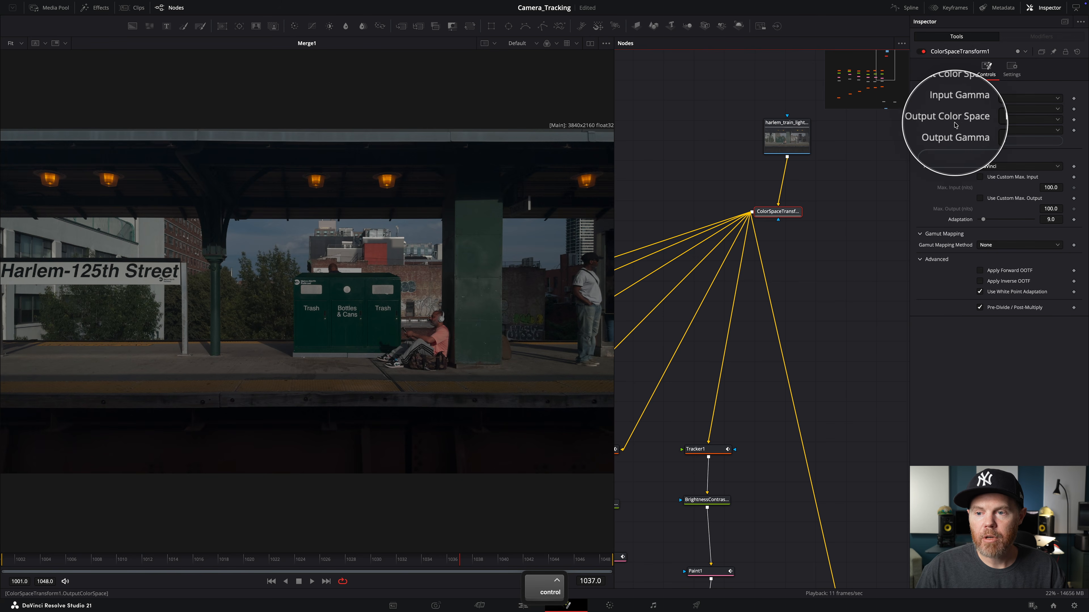
pyautogui.click(1032, 120)
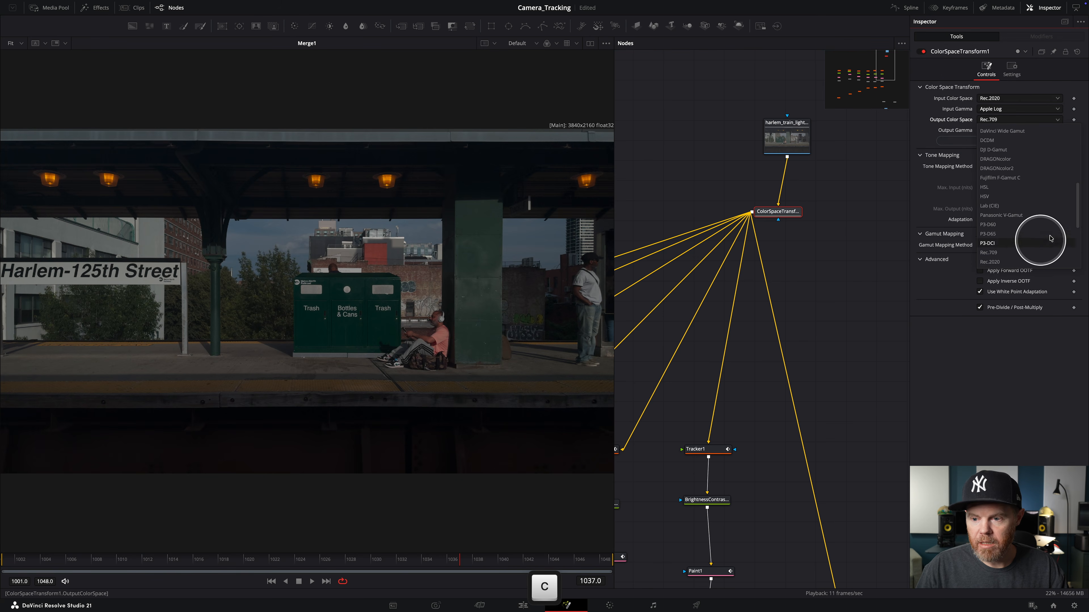
pyautogui.click(1007, 262)
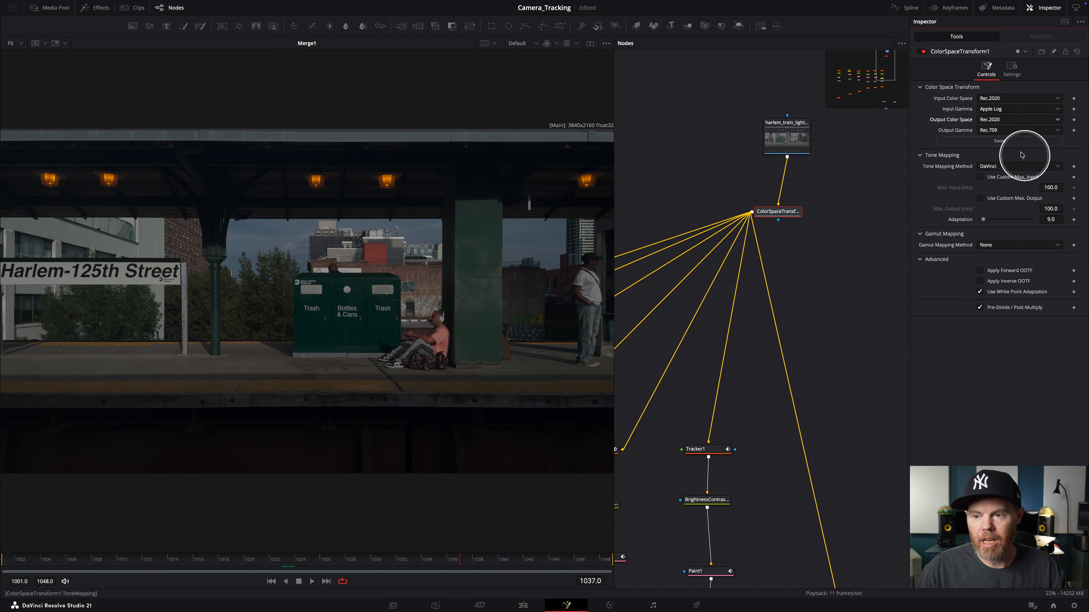
pyautogui.click(1005, 132)
pyautogui.click(1020, 246)
pyautogui.click(952, 209)
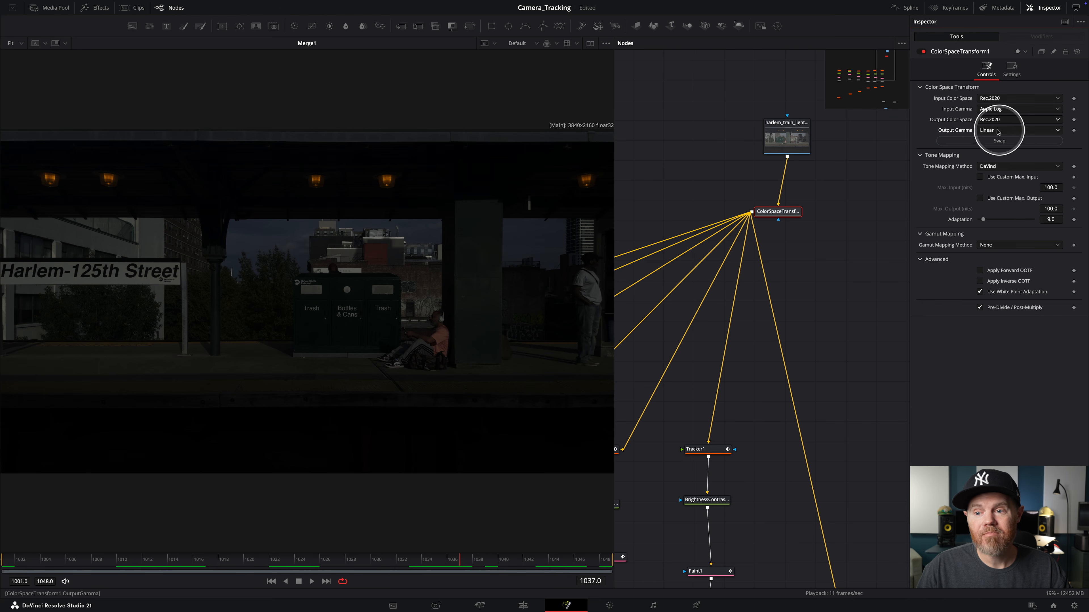
pyautogui.click(995, 165)
pyautogui.click(994, 155)
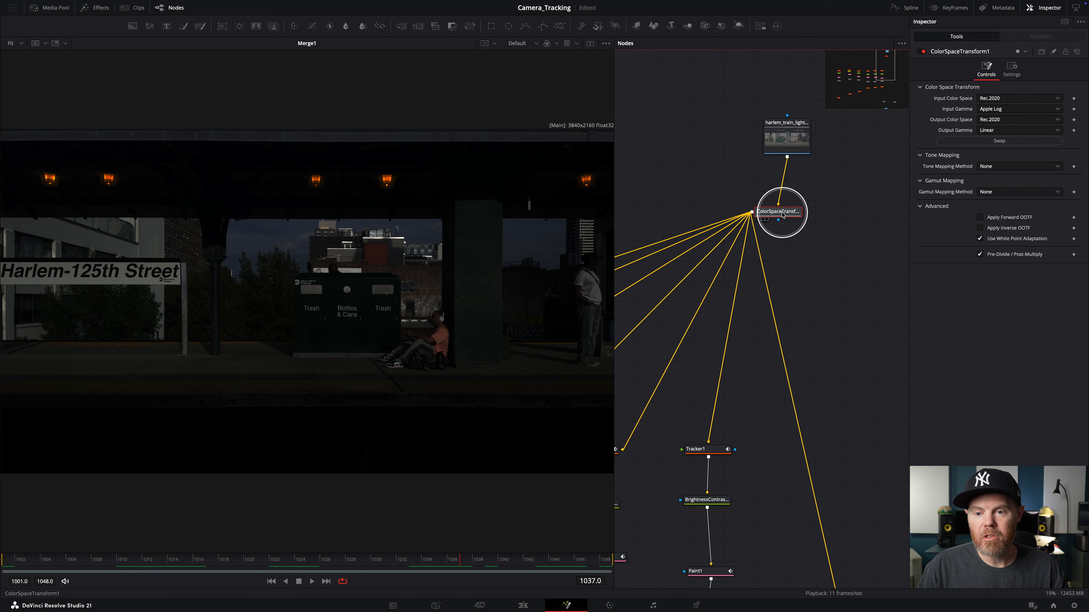
# Copy ColorSpaceTransform1 and paste the duplicate directly after Merge1.
pyautogui.moveTo(783, 215); pyautogui.dragTo(796, 215)
pyautogui.press('super+c')
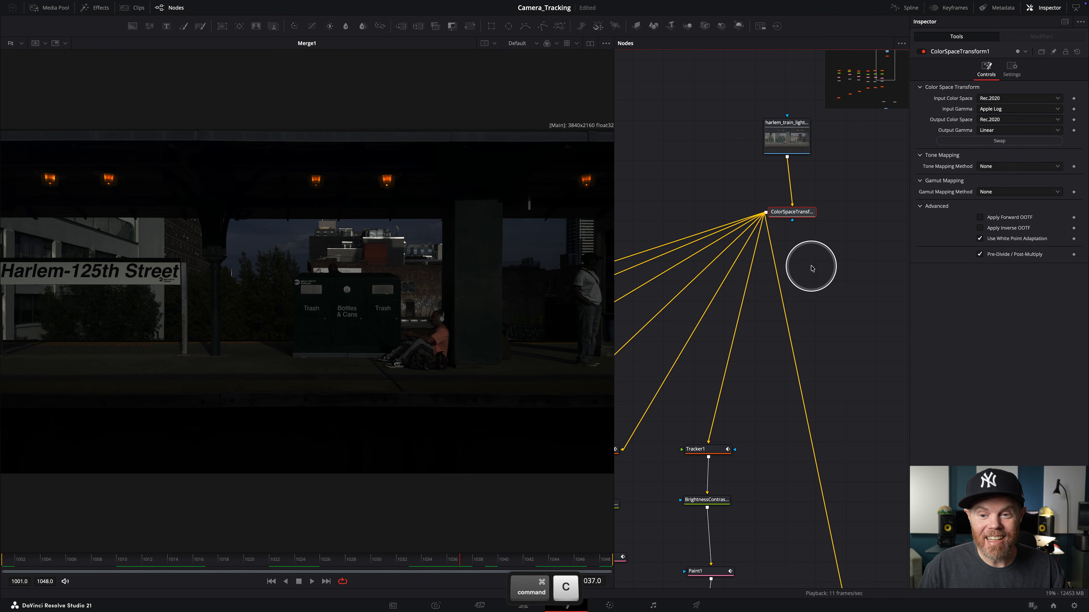
pyautogui.moveTo(806, 425); pyautogui.dragTo(734, 180)
pyautogui.scroll(-3, 731, 182)
pyautogui.scroll(-5, 720, 214)
pyautogui.hscroll(-2, 778, 243)
pyautogui.moveTo(804, 363)
pyautogui.mouseDown()
pyautogui.moveTo(777, 363)
pyautogui.moveTo(788, 404)
pyautogui.moveTo(817, 366)
pyautogui.mouseUp()
pyautogui.press('super+v')
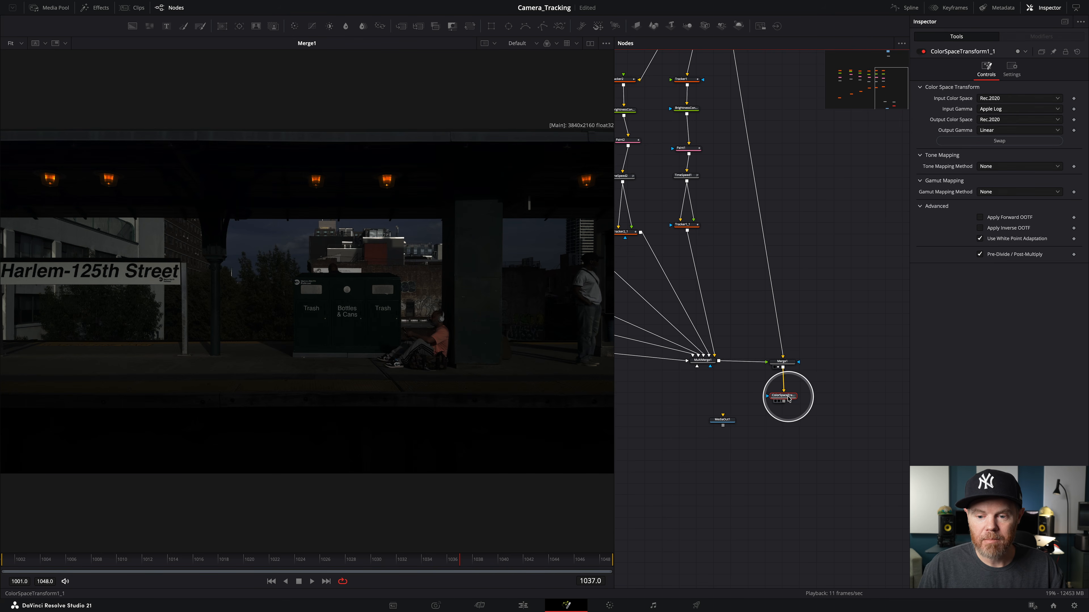
# View the pasted color space transform, swap its input and output settings, and connect its output to MediaOut1.
pyautogui.click(778, 401)
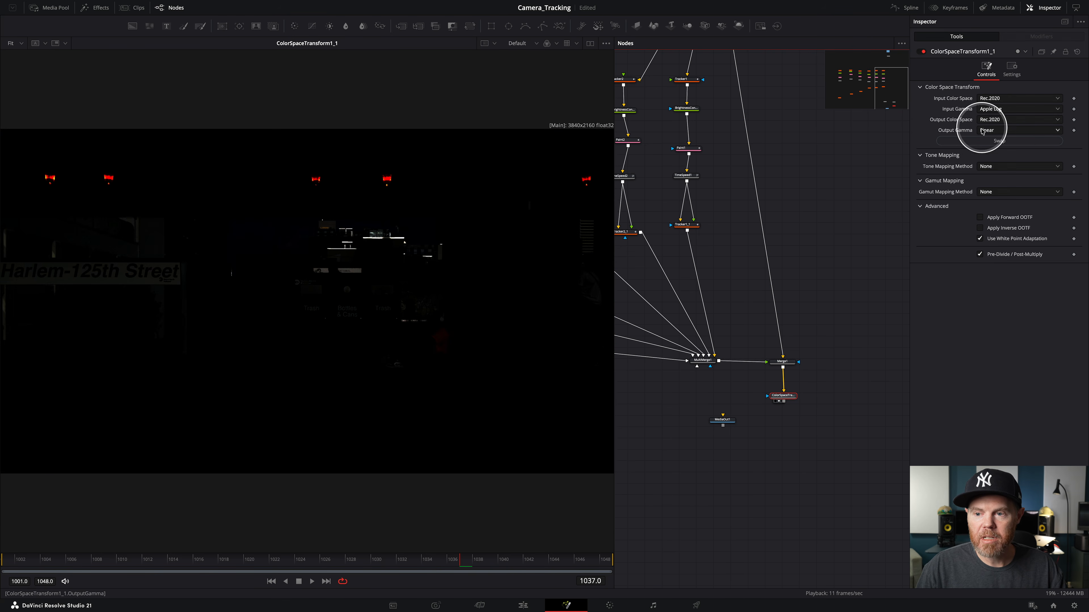
pyautogui.click(990, 141)
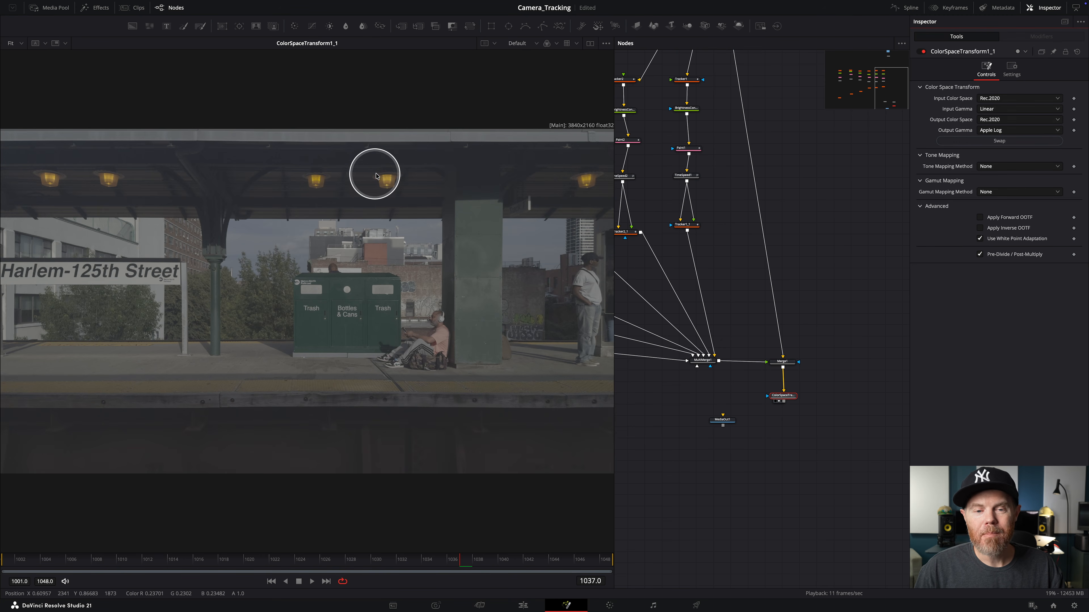
pyautogui.moveTo(732, 425); pyautogui.dragTo(786, 445)
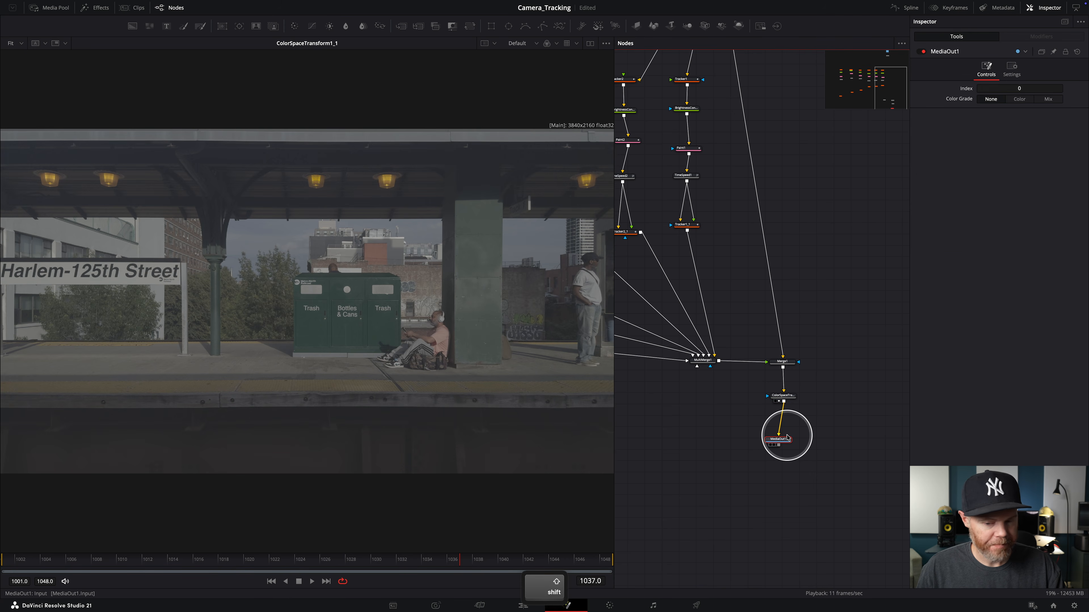
# Switch to the Edit page, mark the train clip's range, and play it full screen before returning to the normal view.
pyautogui.hotkey('shift', '4')
pyautogui.moveTo(144, 404); pyautogui.dragTo(117, 399)
pyautogui.press('space')
pyautogui.press('space')
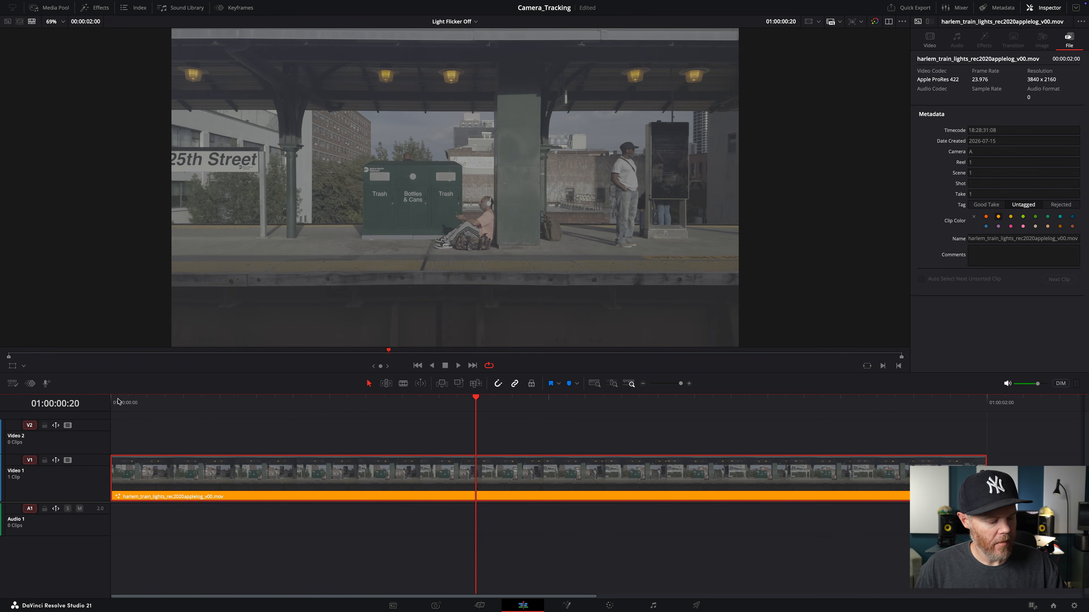
pyautogui.press('x')
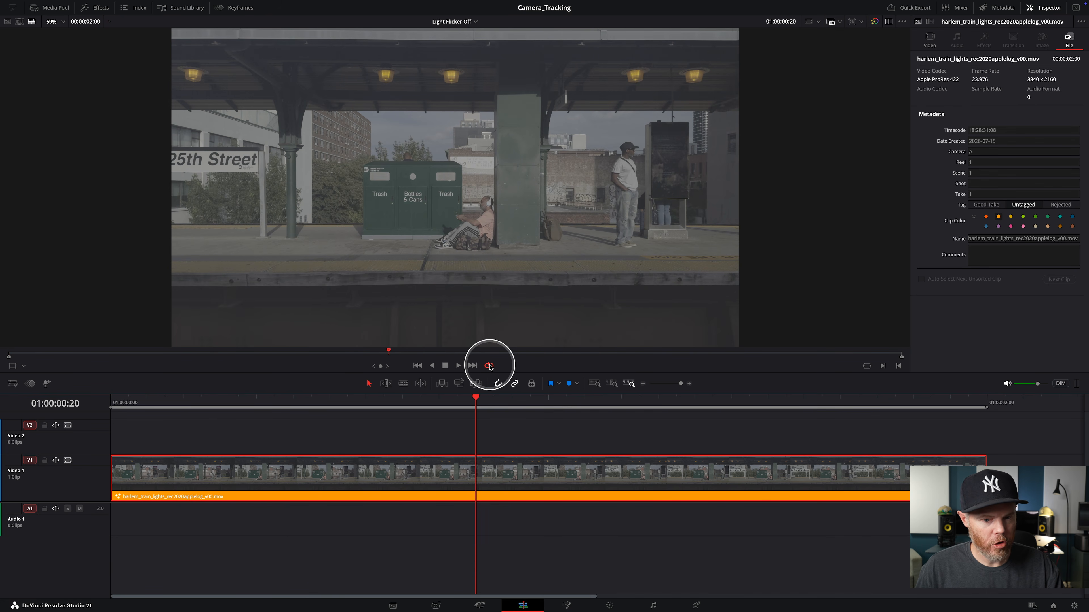
pyautogui.press('p')
pyautogui.press('space')
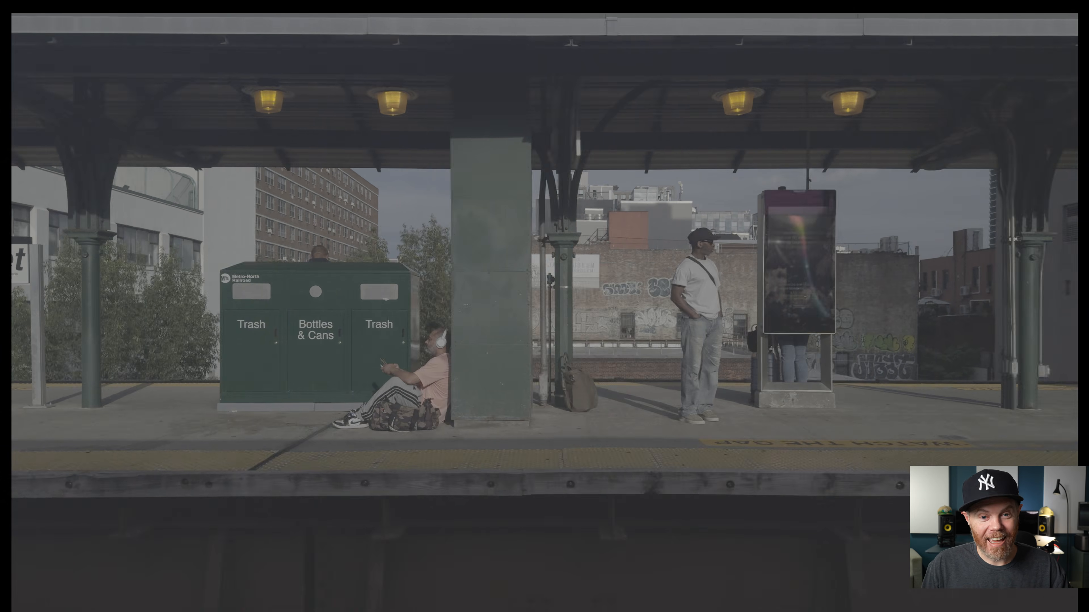
pyautogui.press('Escape')
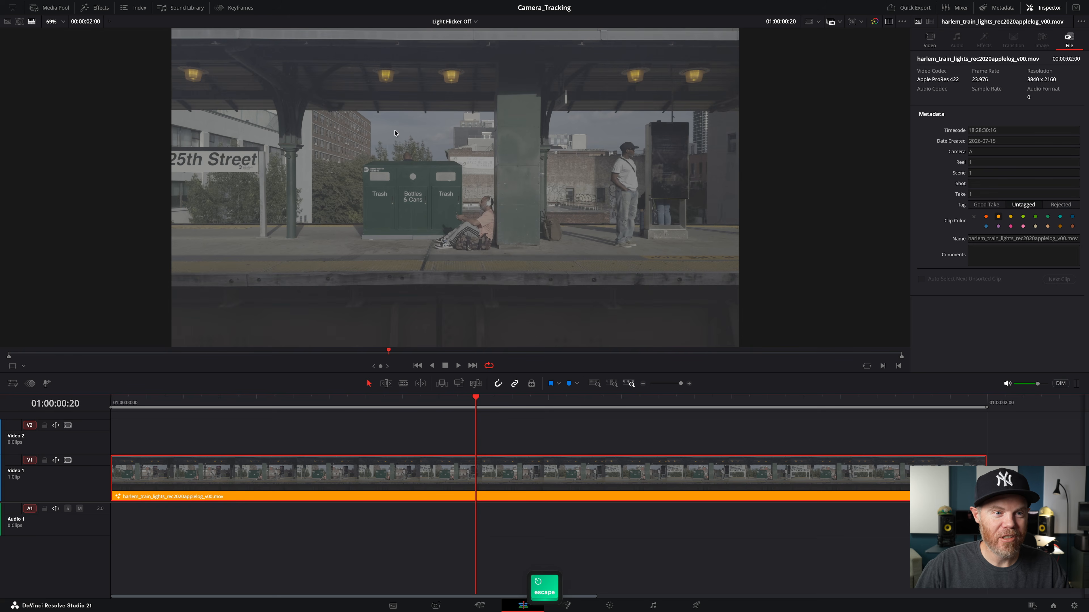
# Set the render cache mode to Smart.
pyautogui.click(234, 6)
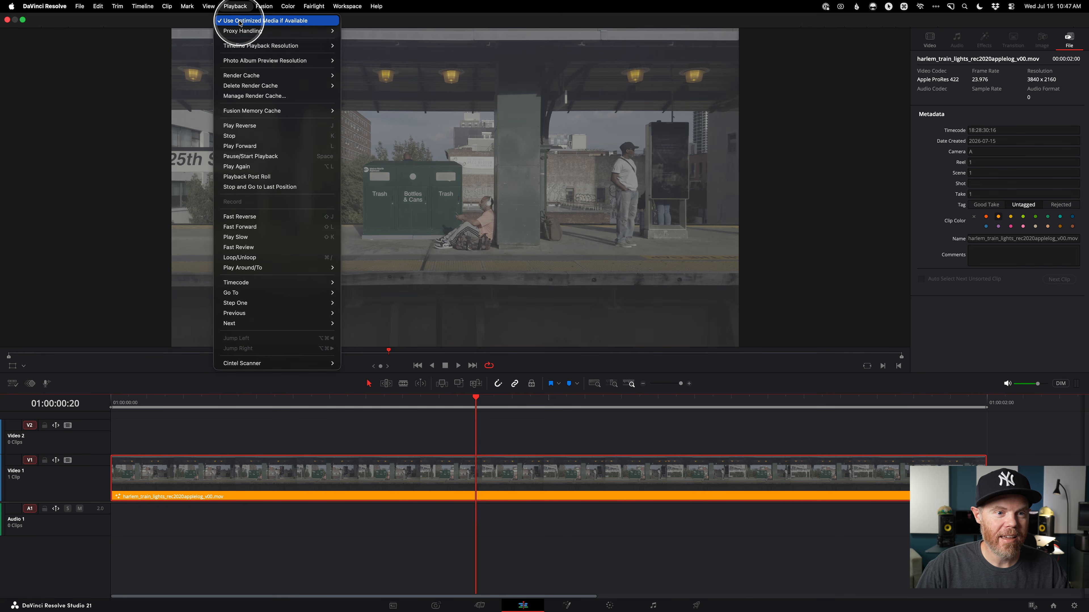
pyautogui.moveTo(251, 76)
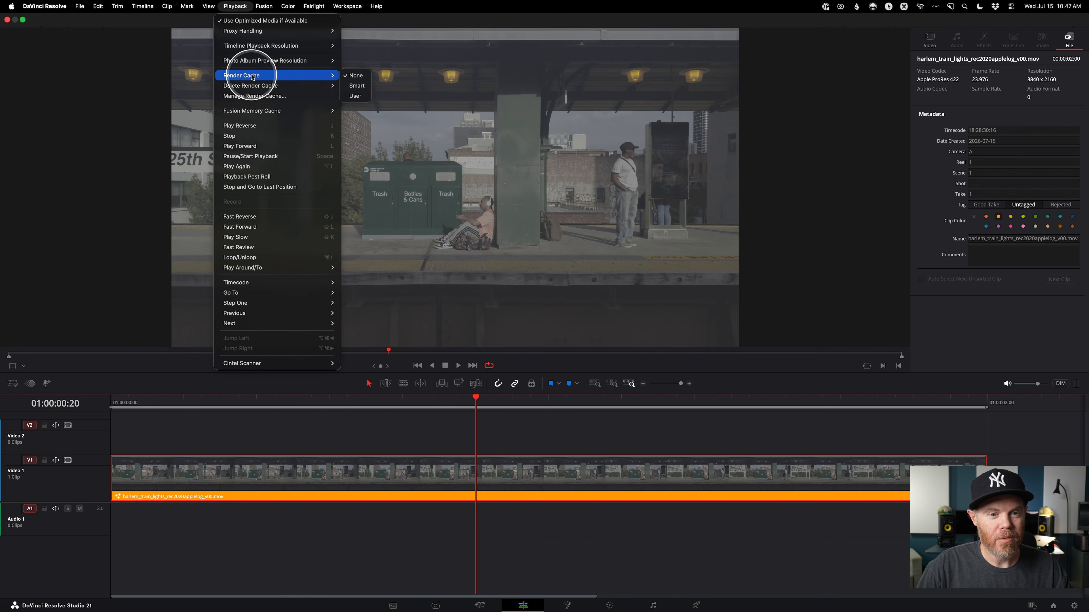
pyautogui.click(357, 86)
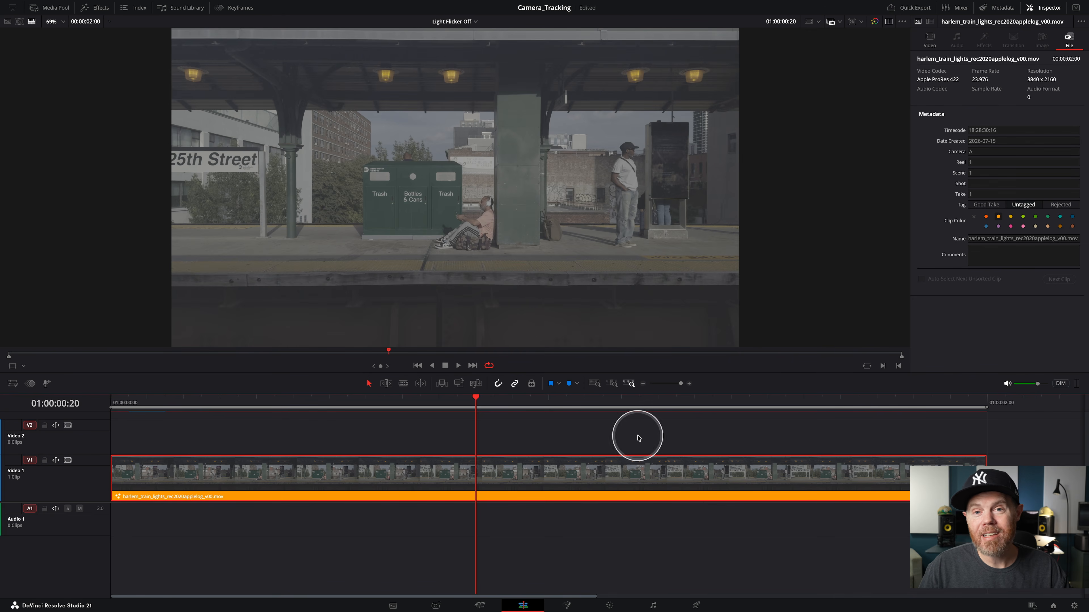
# Switch to the Color page and add a Color Space Transform effect to node 01.
pyautogui.hotkey('shift', '6')
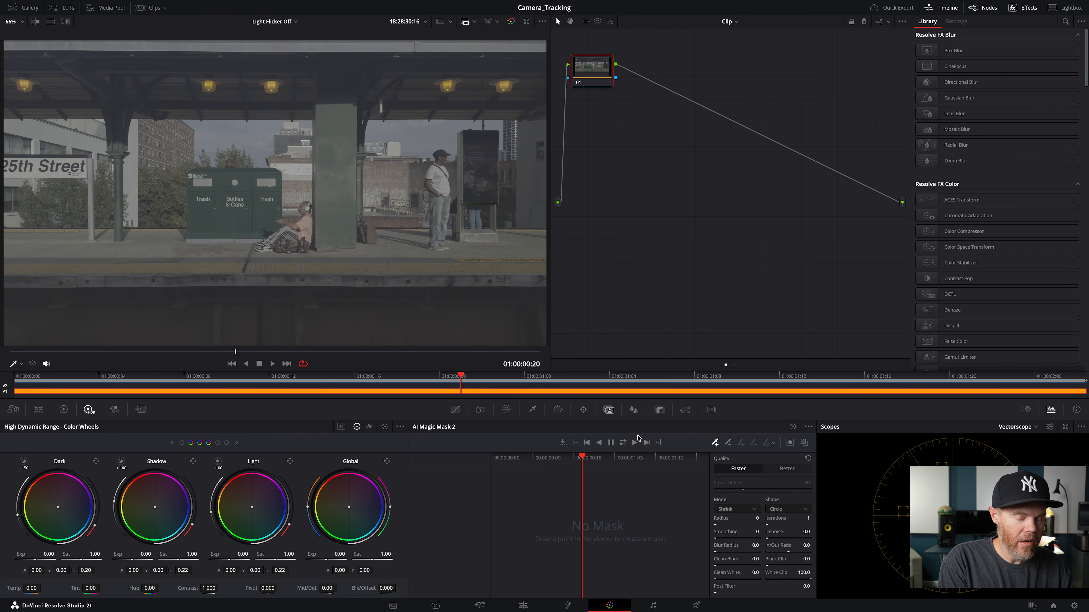
pyautogui.moveTo(919, 243); pyautogui.dragTo(909, 228)
pyautogui.moveTo(590, 71); pyautogui.dragTo(591, 71)
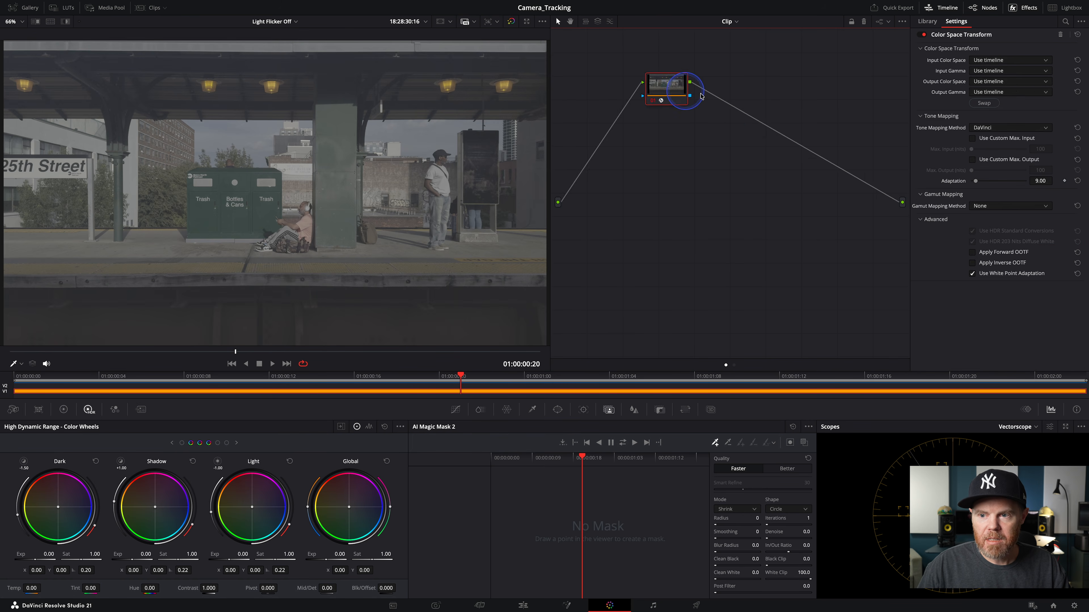
# Set the Color Space Transform's input color space to Rec.2020 and input gamma to Apple Log.
pyautogui.click(1014, 61)
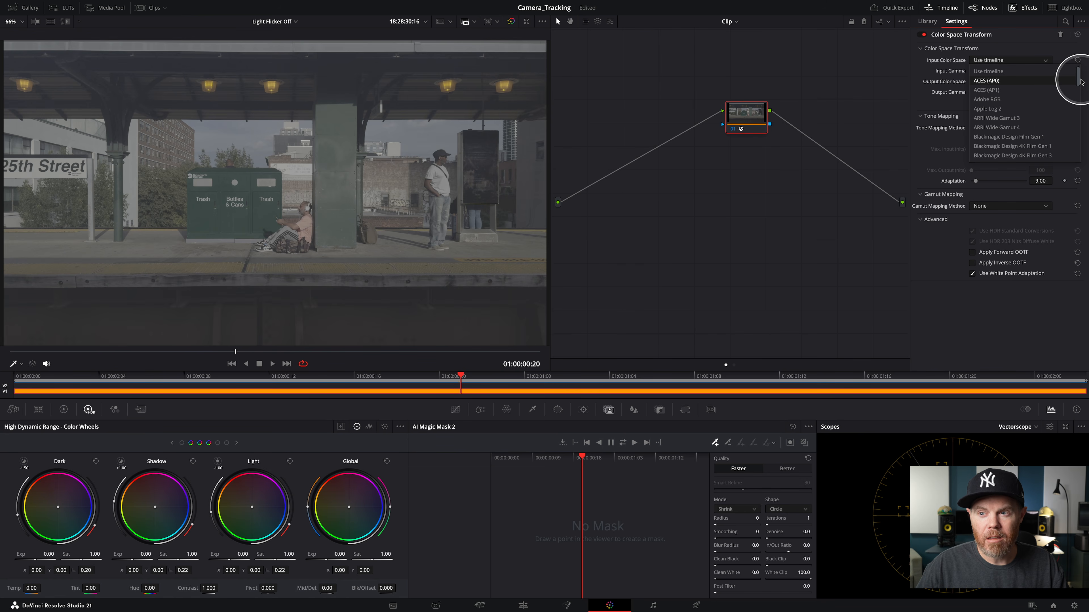
pyautogui.moveTo(1078, 80); pyautogui.dragTo(1076, 121)
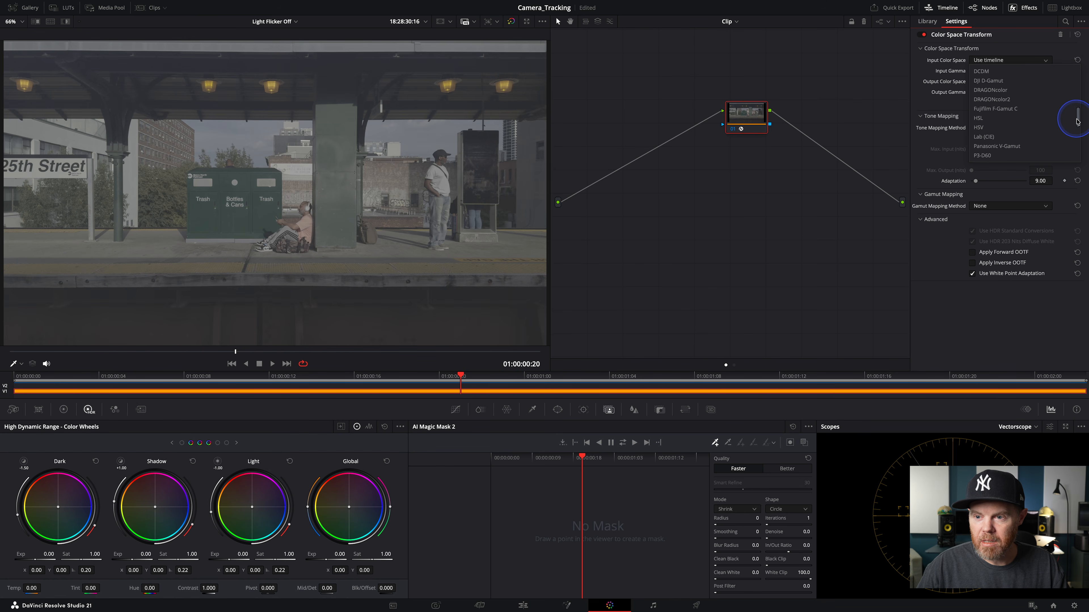
pyautogui.click(1034, 127)
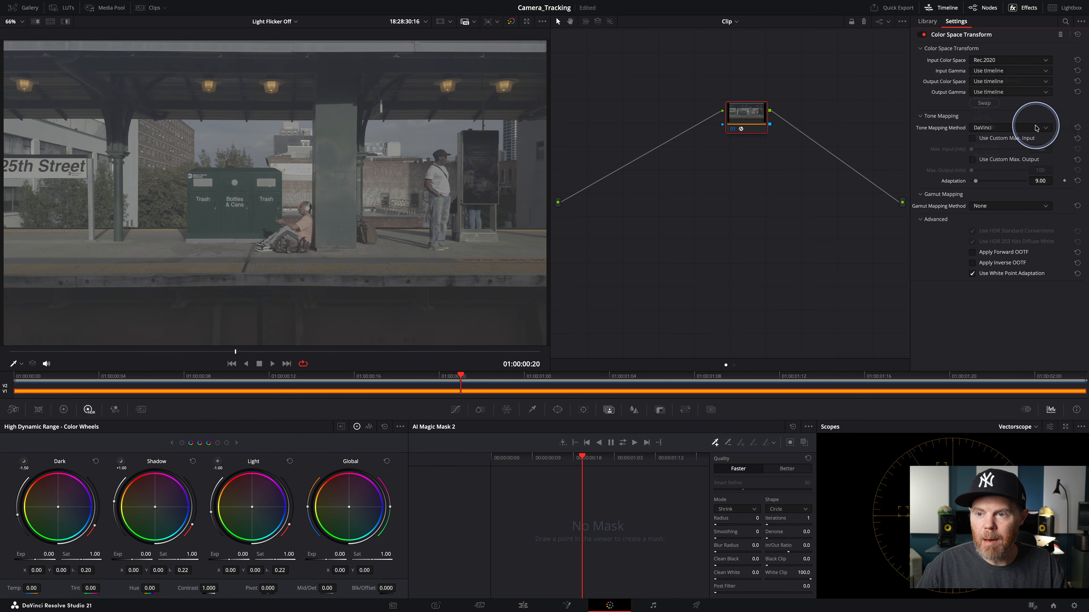
pyautogui.click(1018, 72)
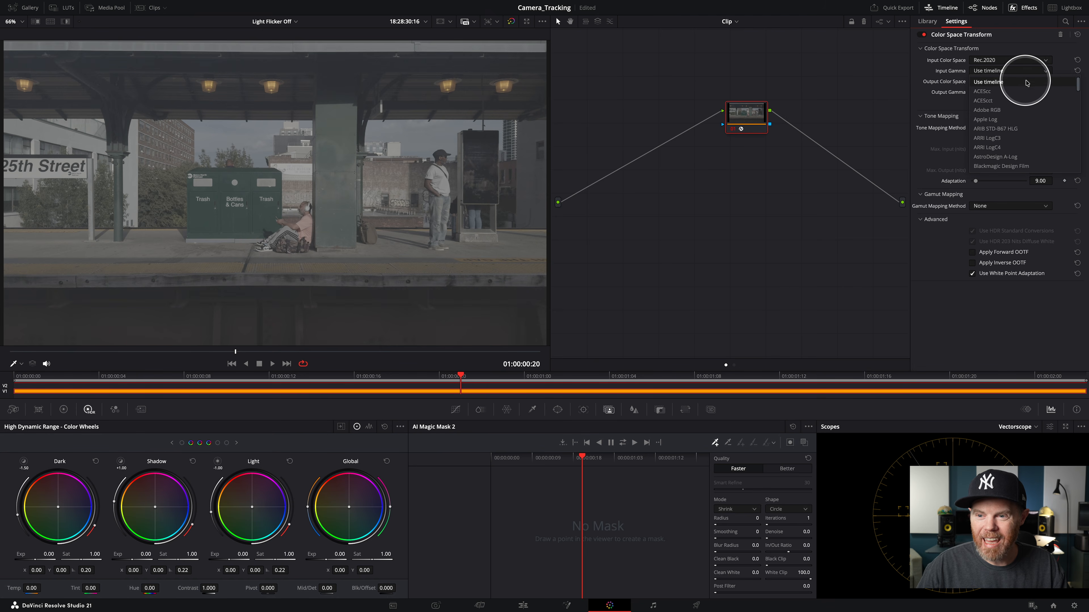
pyautogui.click(1012, 122)
# Set the Color Space Transform's output color space and output gamma both to Rec.709.
pyautogui.click(998, 81)
pyautogui.press('e')
pyautogui.scroll(-5, 1014, 171)
pyautogui.click(1014, 176)
pyautogui.click(1007, 92)
pyautogui.press('r')
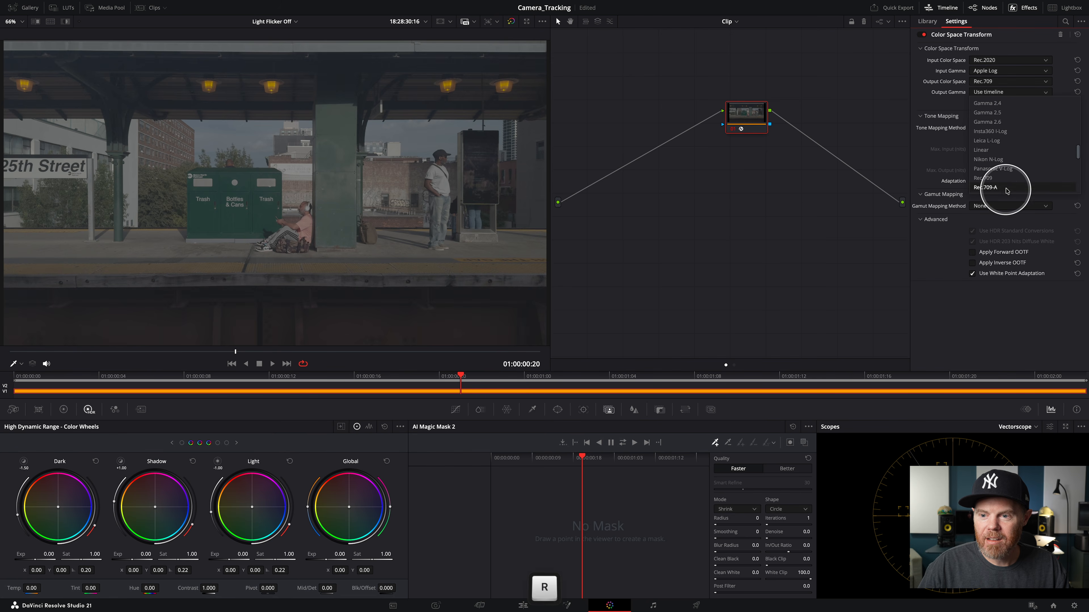
pyautogui.click(1000, 177)
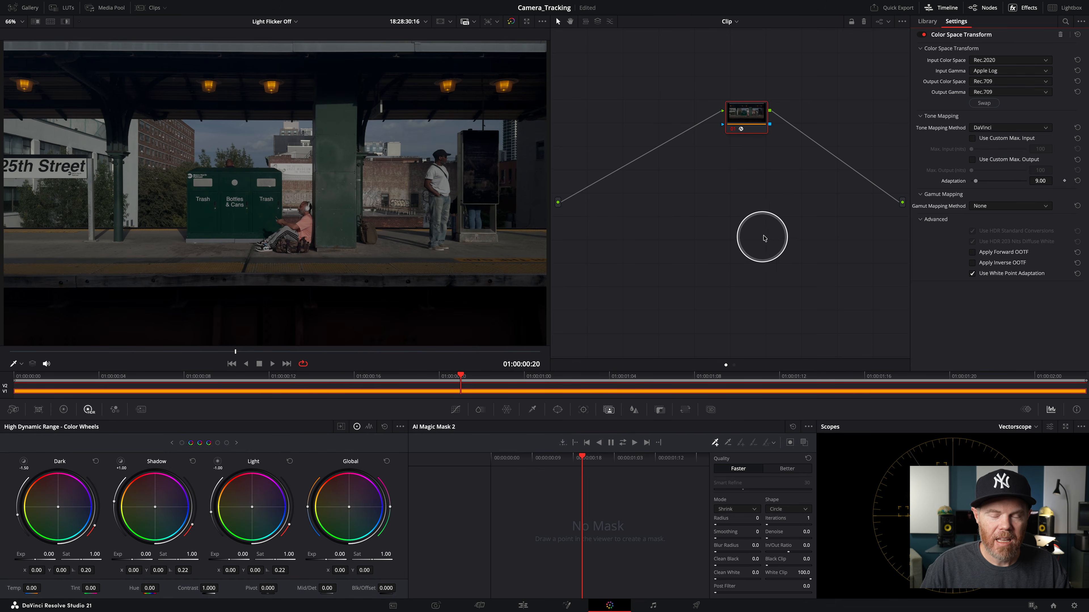
# Play the color-transformed train clip in the viewer and in full screen to examine the lamps.
pyautogui.press('space')
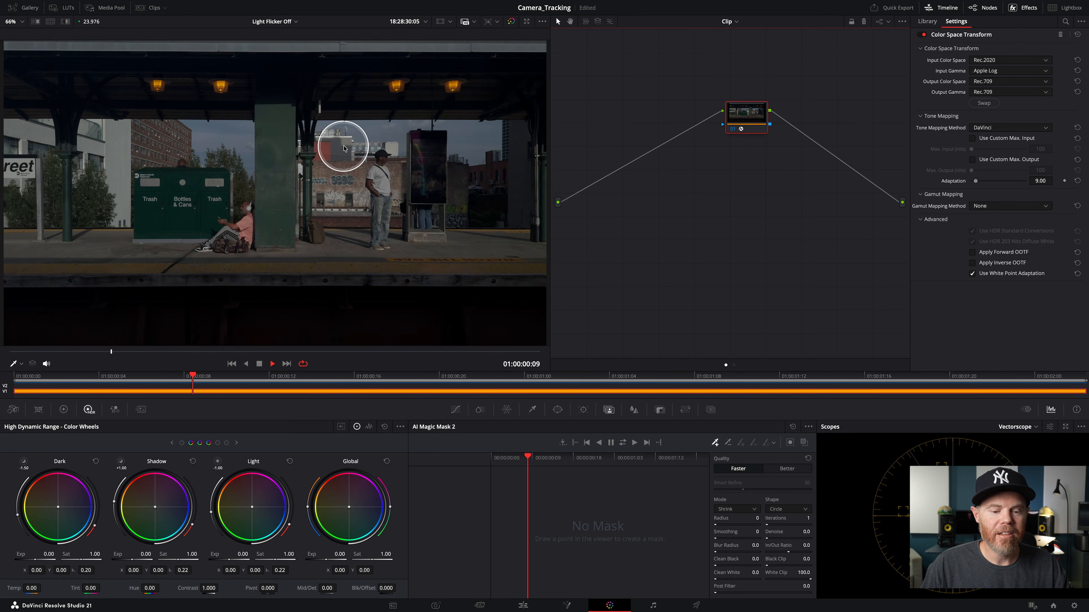
pyautogui.press('space')
pyautogui.press('p')
pyautogui.press('space')
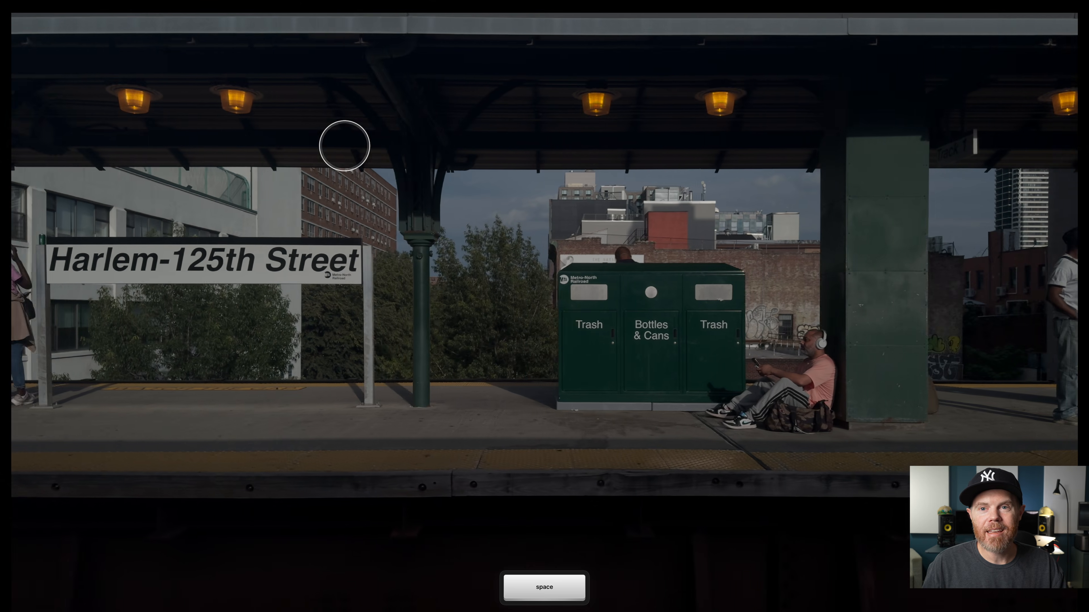